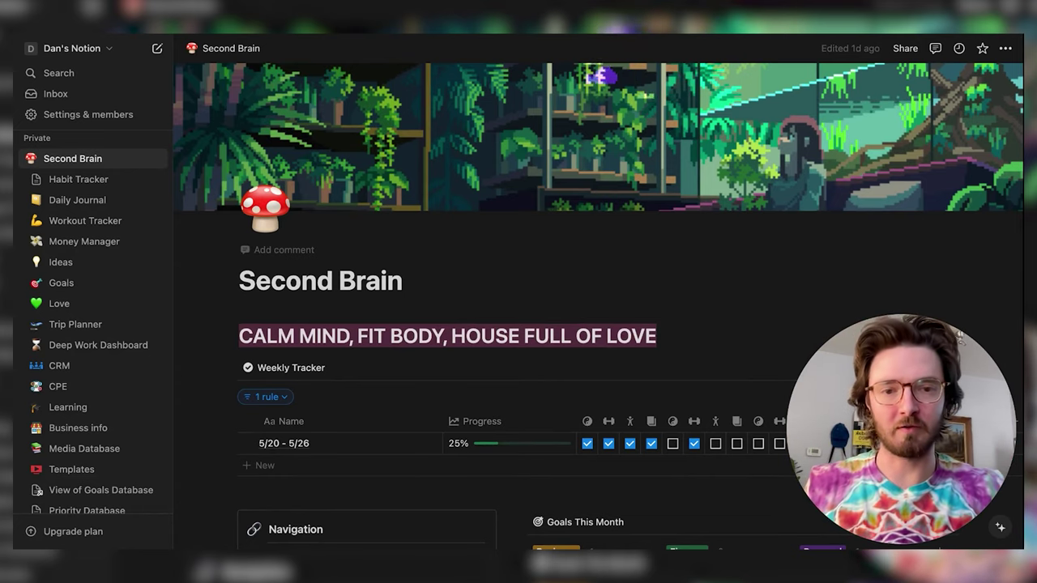
Tick additional habit checkboxes in the 5/20 - 5/26 row of the Weekly Tracker and clear them again.
scroll(600, 324, "down", 2)
scroll(599, 324, "down", 4)
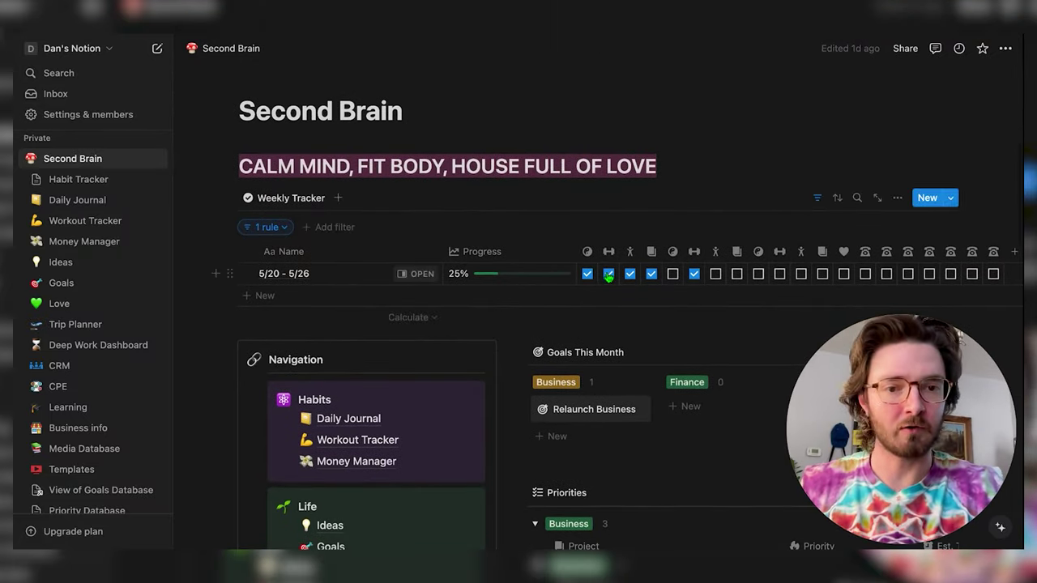
scroll(609, 277, "right", 2)
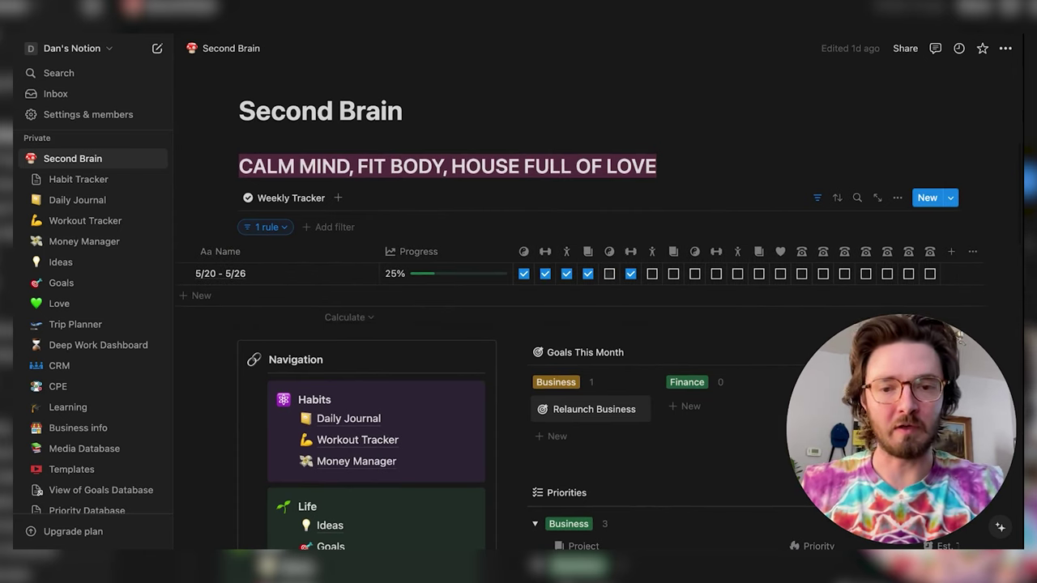
left_click(609, 273)
left_click(674, 274)
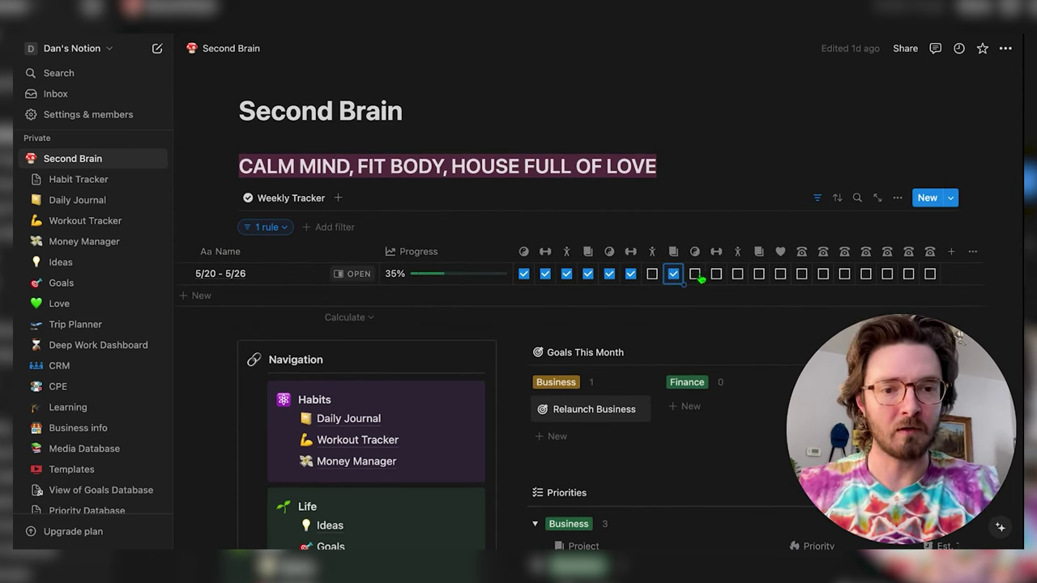
left_click(695, 276)
left_click(674, 275)
left_click(695, 275)
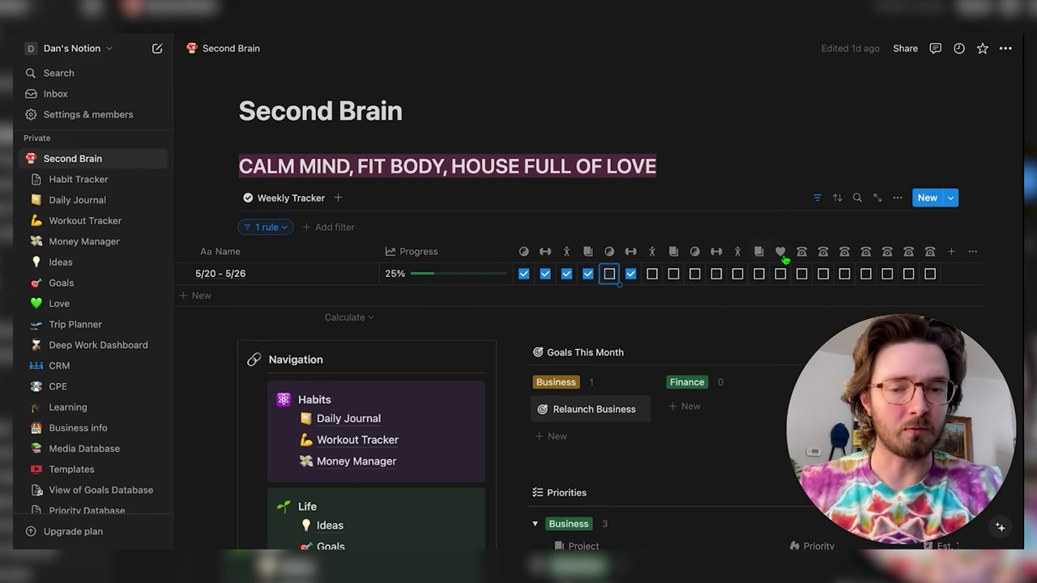
View the templates available for new Habit Tracker entries and close the list without choosing one.
scroll(792, 258, "left", 2)
left_click(952, 199)
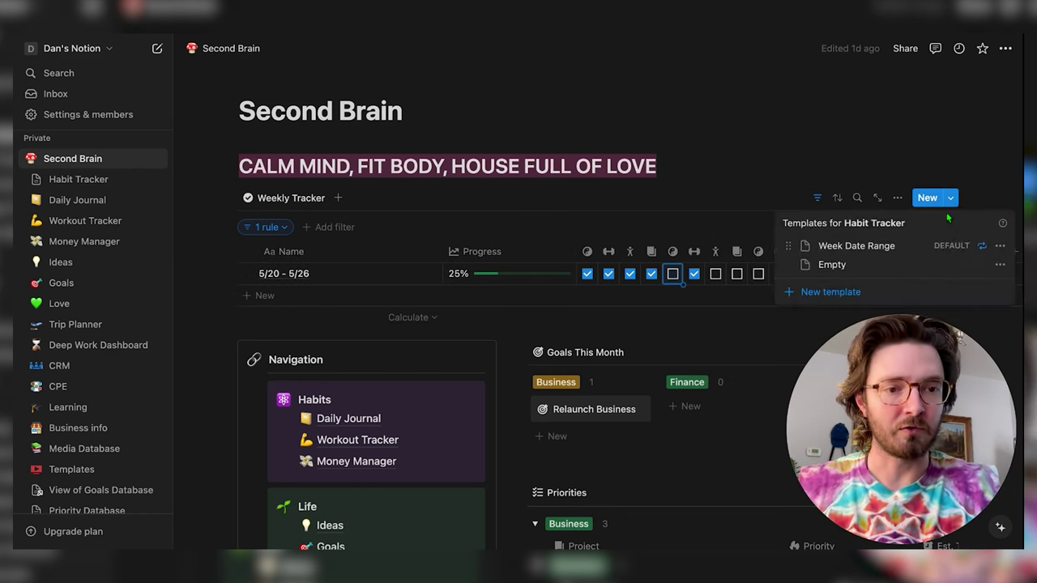
left_click(542, 226)
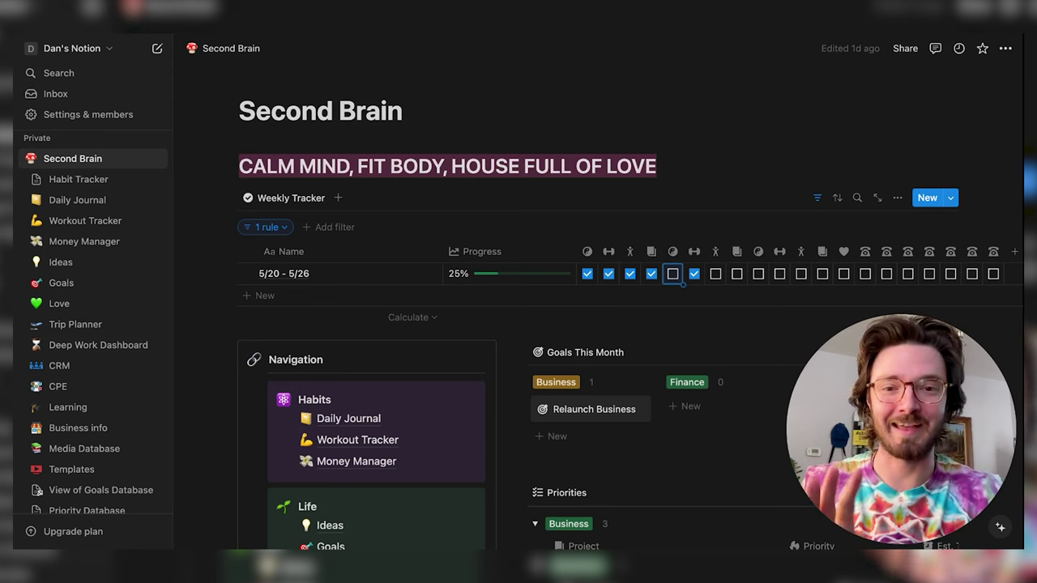
Examine the Goals This Month board and the Priorities table, including its priority, estimated time and status columns.
scroll(661, 235, "down", 5)
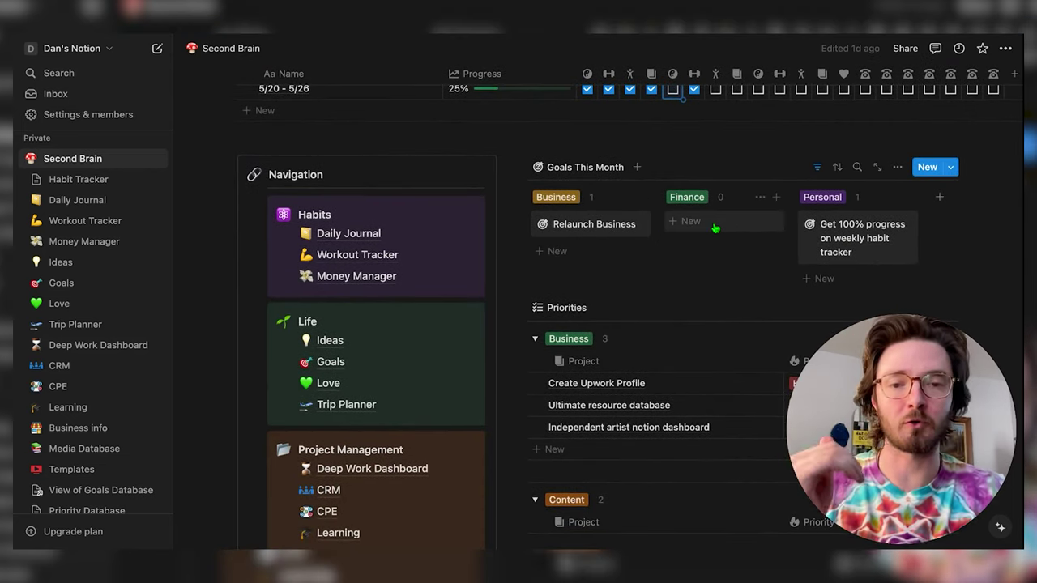
scroll(724, 221, "down", 5)
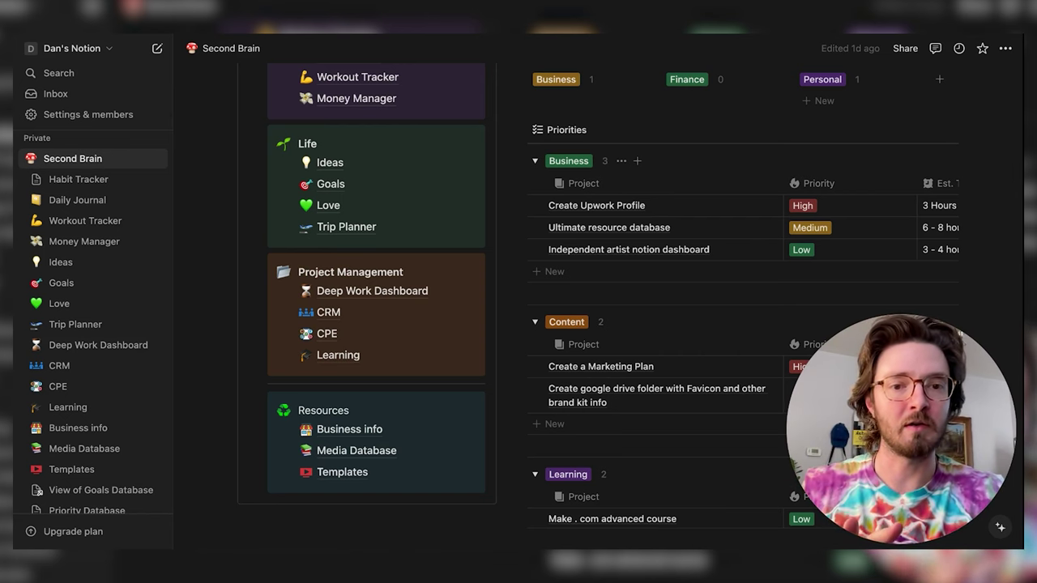
scroll(729, 324, "right", 4)
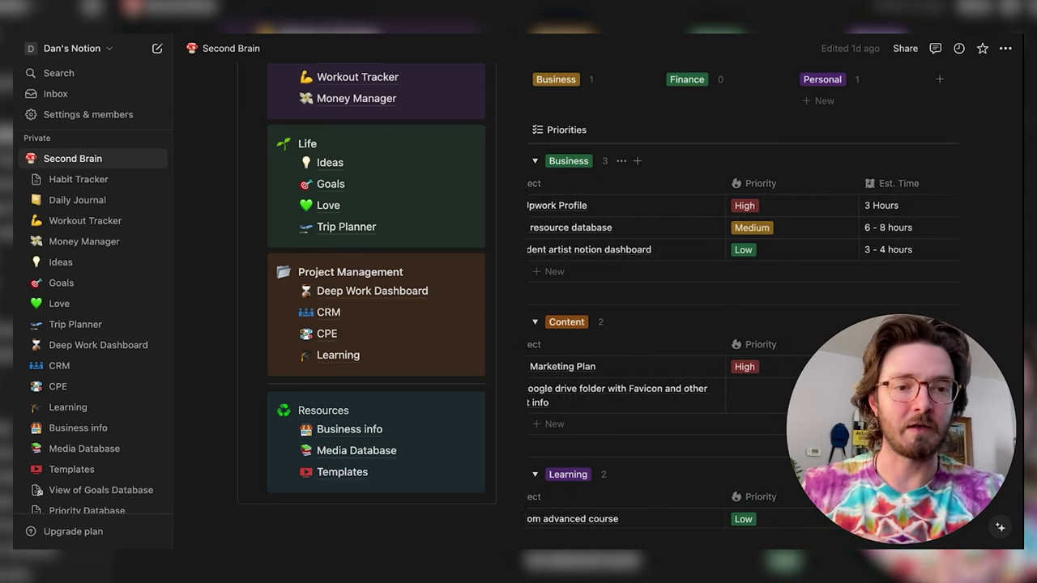
scroll(848, 223, "right", 6)
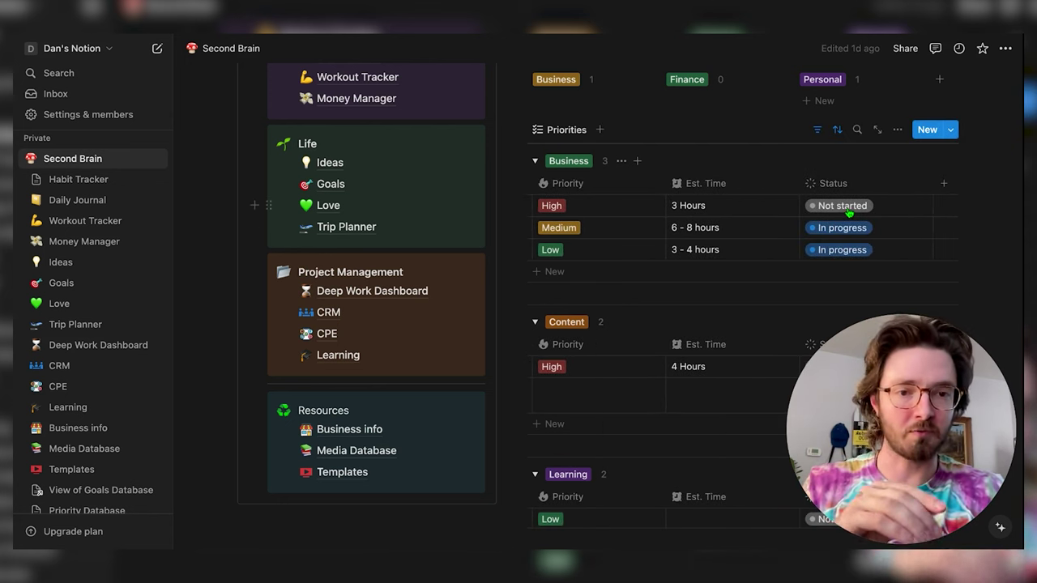
scroll(798, 228, "left", 10)
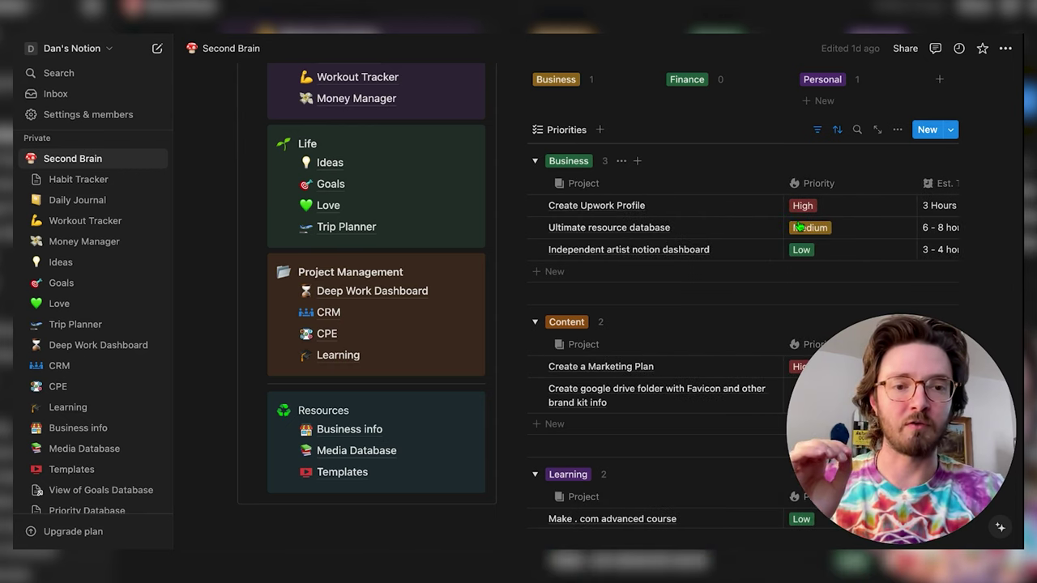
scroll(846, 216, "right", 2)
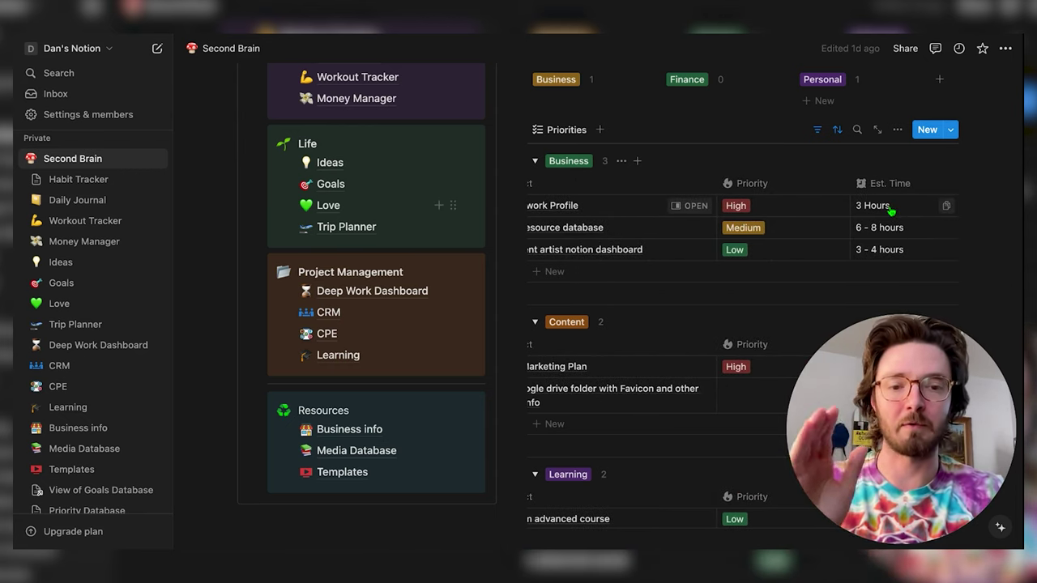
scroll(769, 236, "left", 2)
scroll(769, 236, "down", 2)
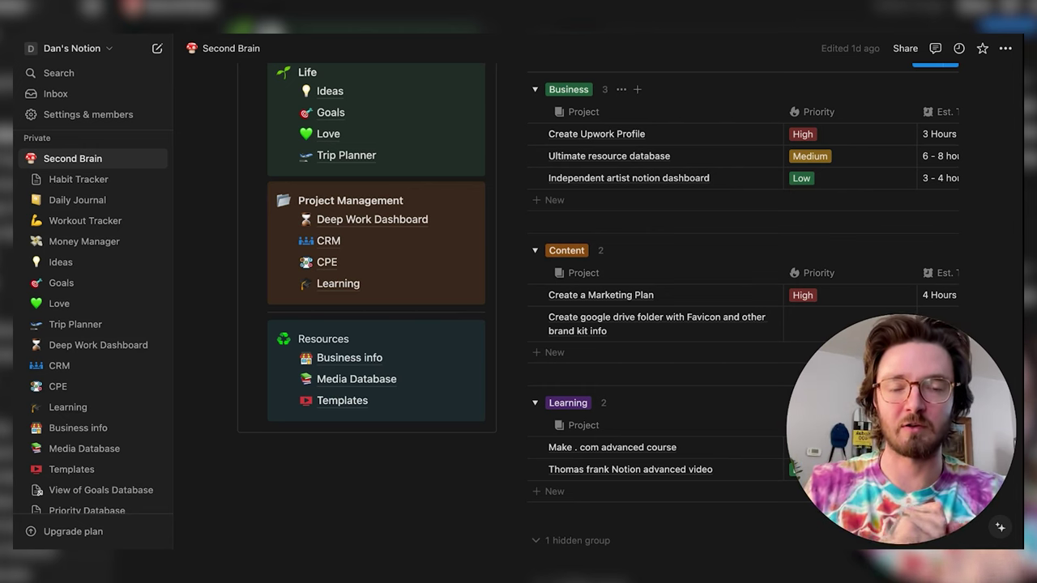
scroll(631, 297, "up", 1)
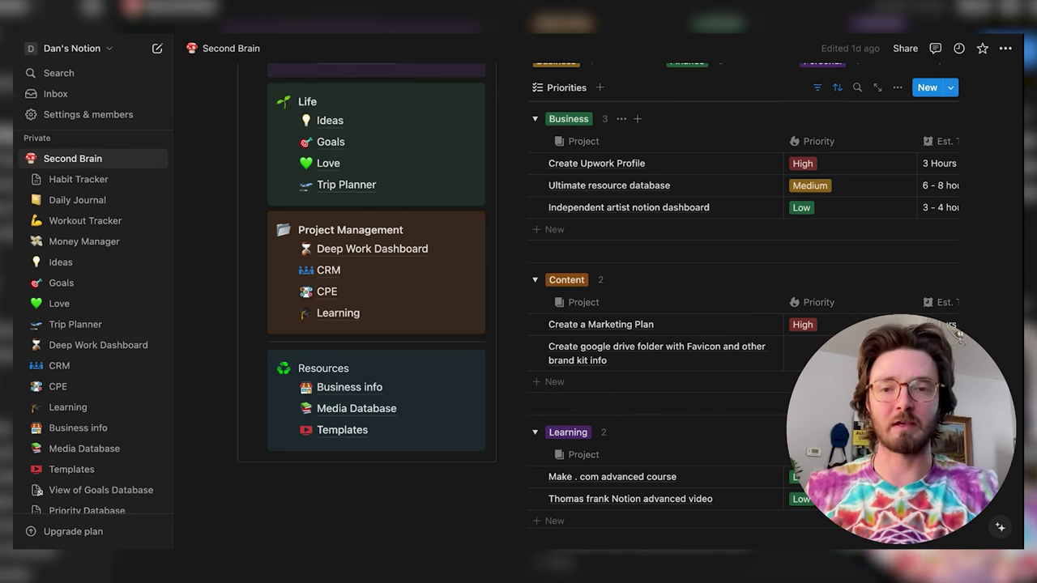
Open the Daily Journal page from the Habits section of the navigation block and review its journaling methods and prompts.
scroll(722, 248, "up", 5)
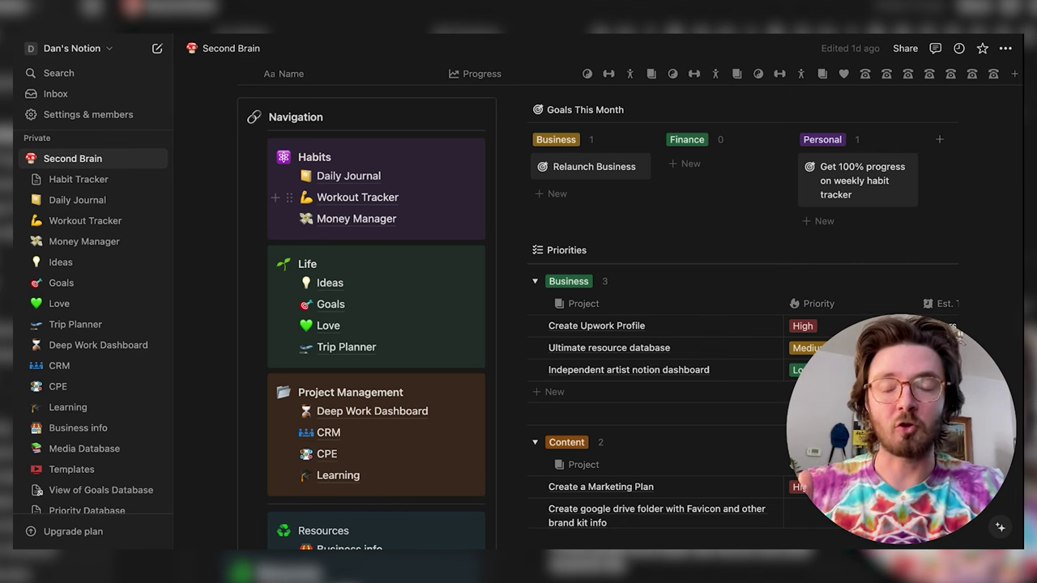
scroll(567, 292, "down", 1)
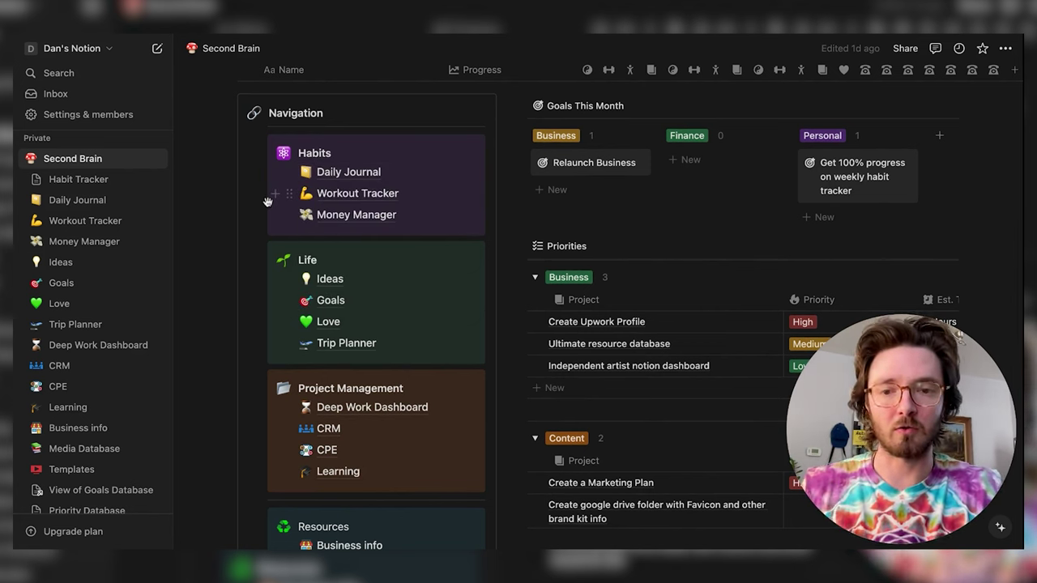
scroll(268, 201, "down", 1)
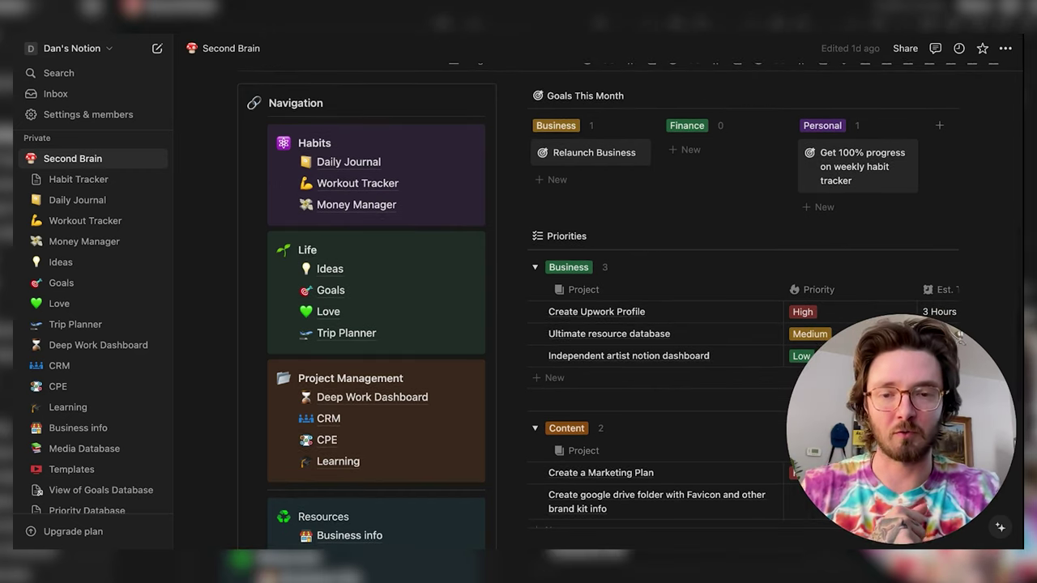
mouse_move(372, 163)
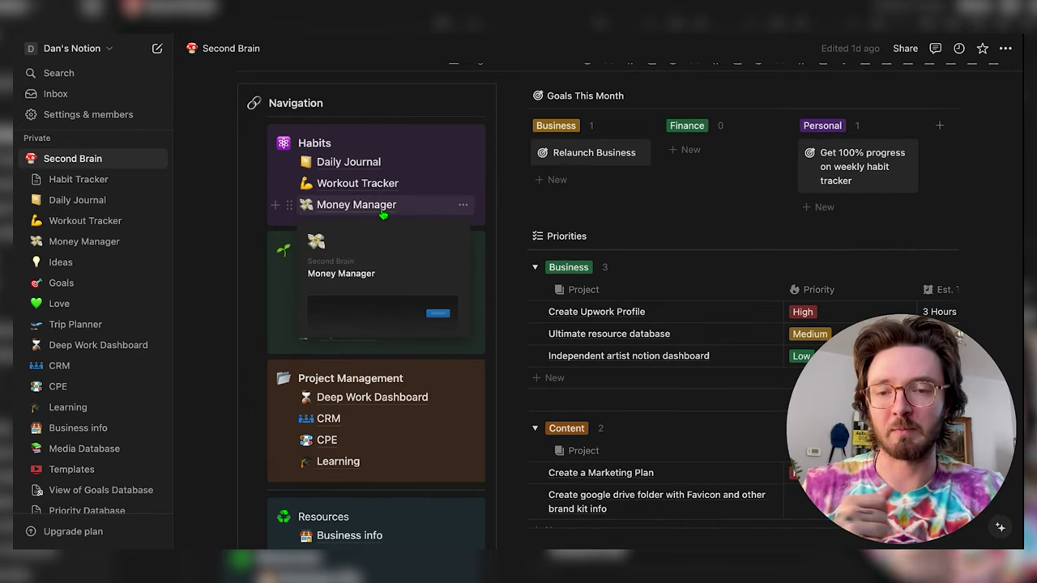
left_click(363, 165)
scroll(421, 253, "down", 12)
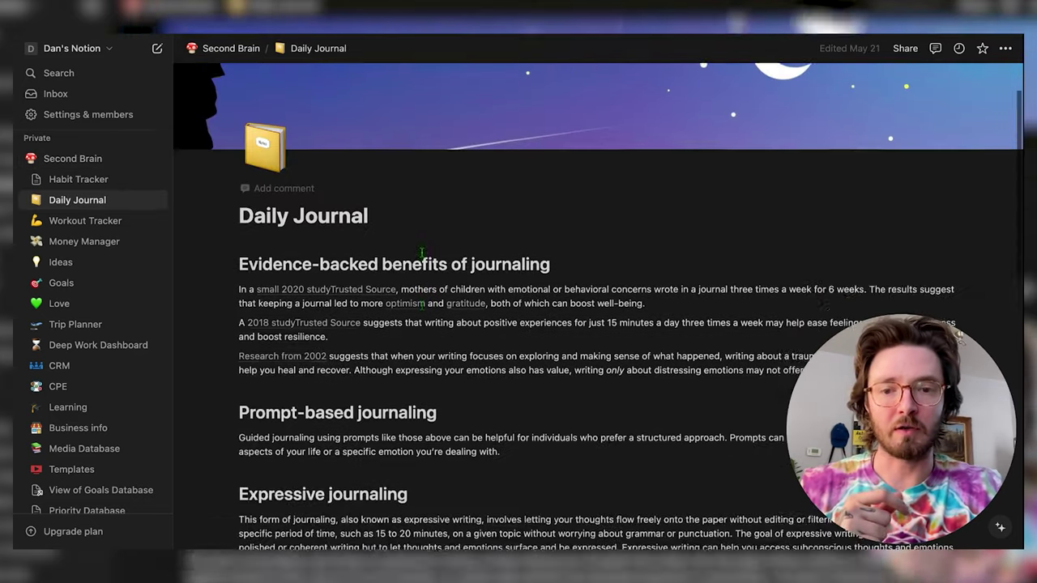
scroll(421, 253, "down", 2)
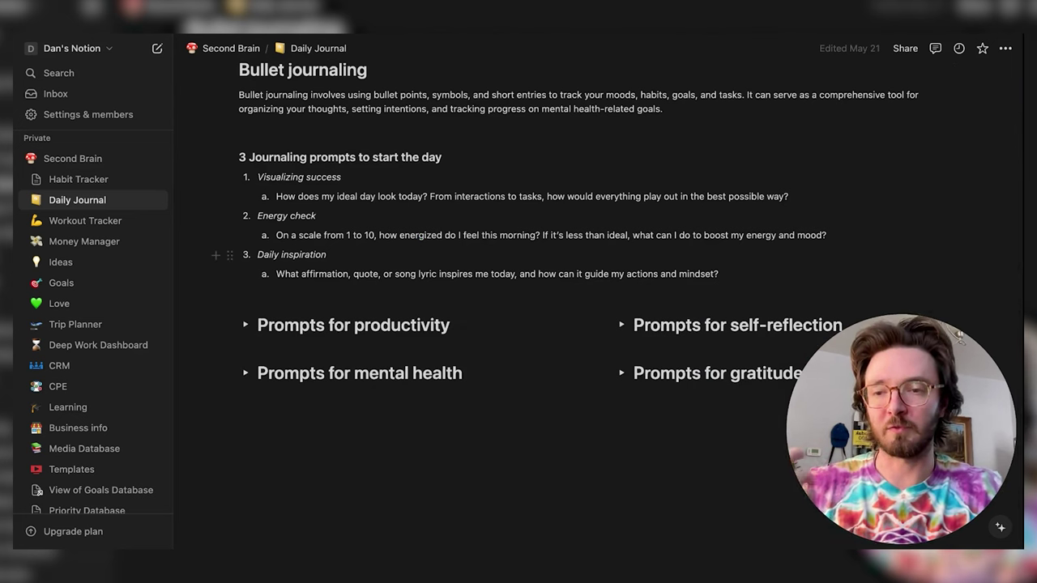
Open the Workout Tracker page, view the Workout Day 1 entry of the Workout Database and close it.
left_click(104, 221)
scroll(410, 225, "down", 4)
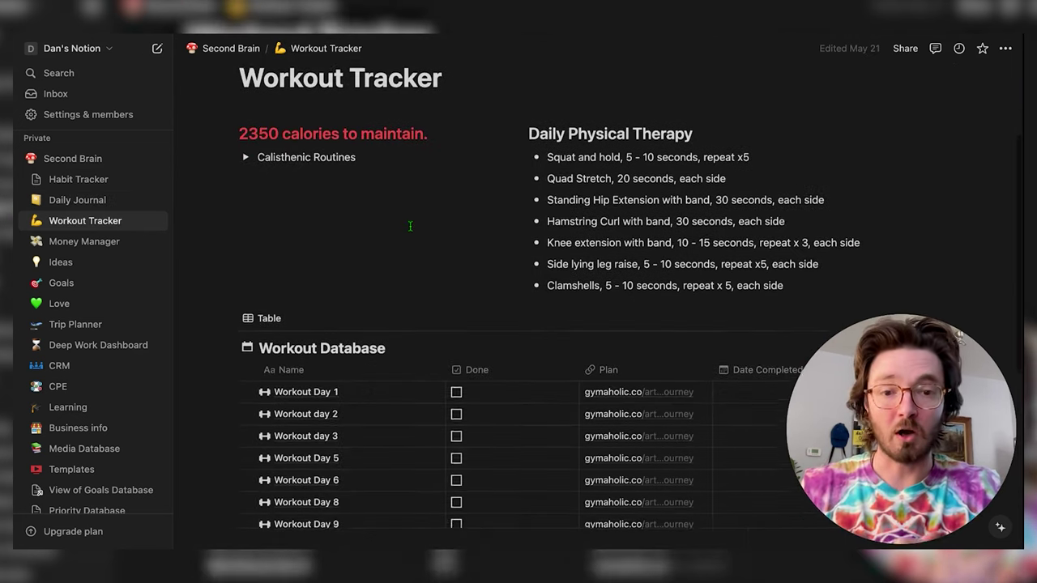
scroll(410, 226, "down", 1)
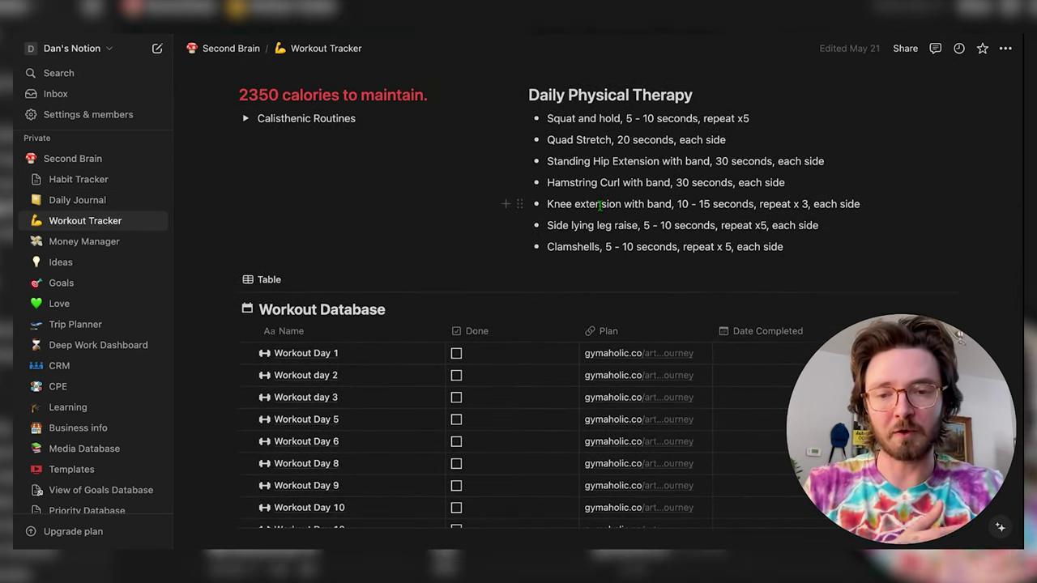
left_click(430, 357)
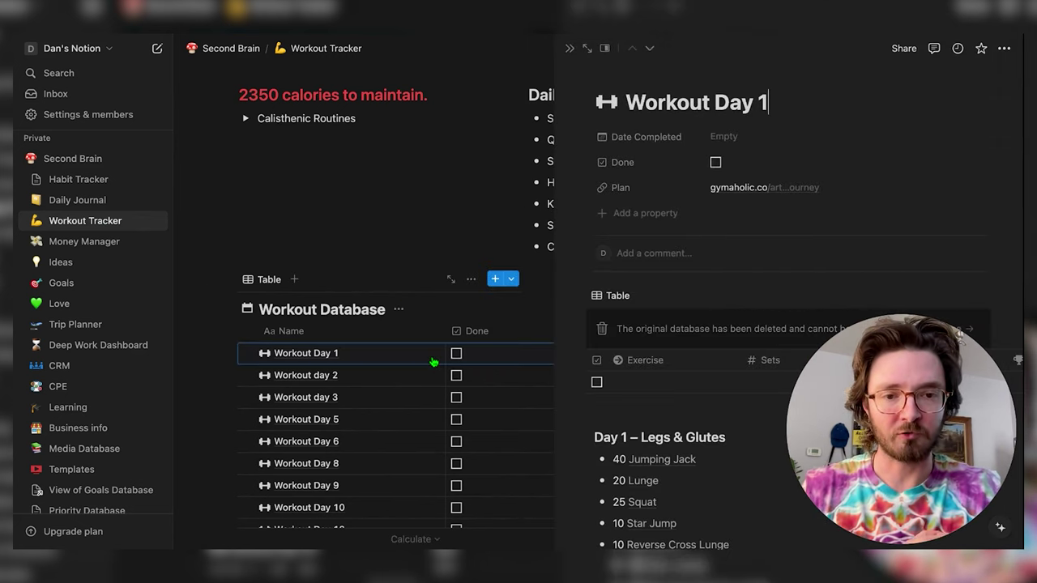
scroll(658, 282, "down", 3)
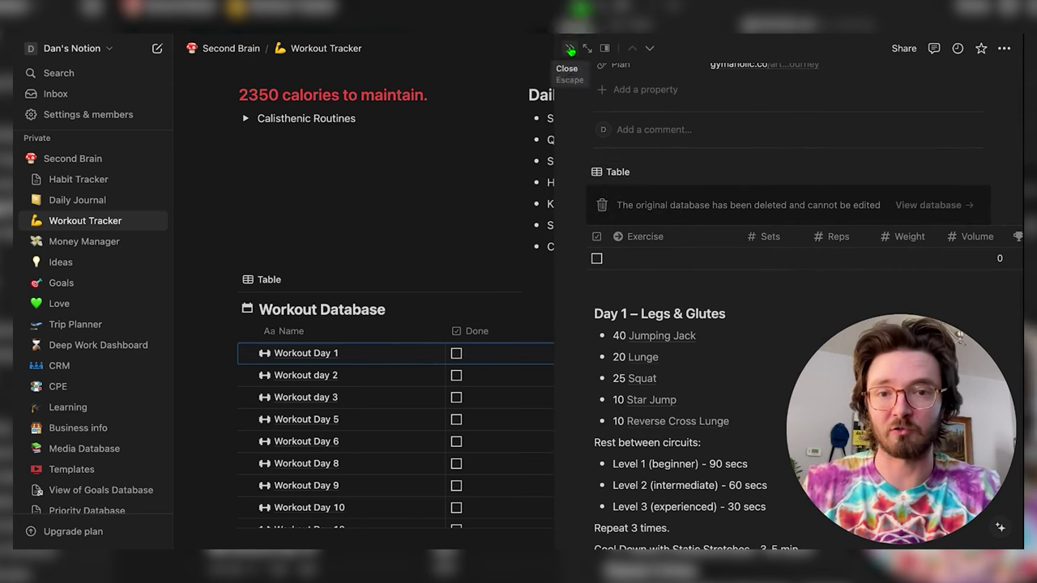
left_click(569, 48)
Open the Money Manager page and review the Subscription Tracker Database across to its cost columns.
left_click(143, 241)
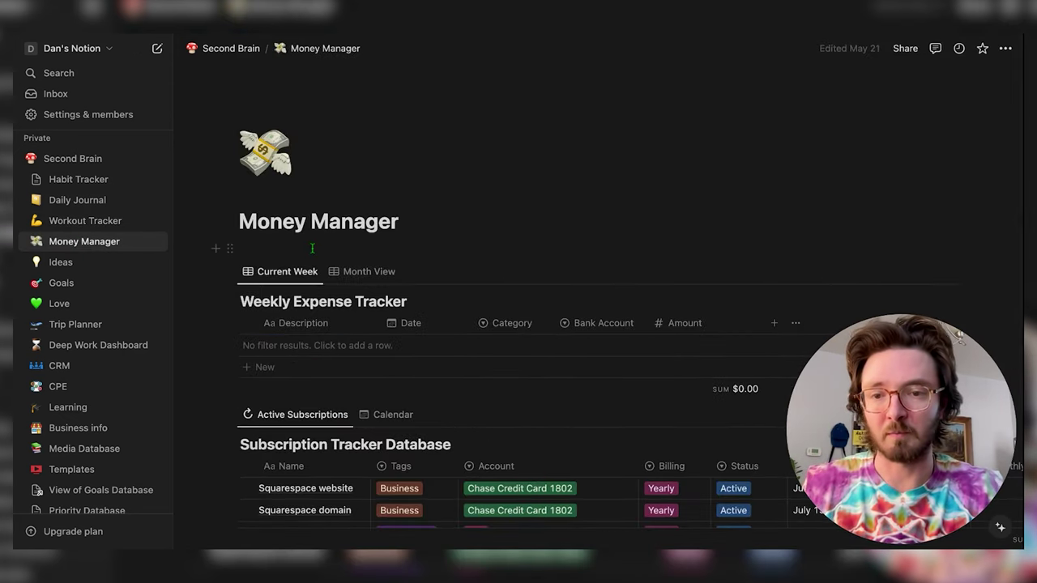
scroll(316, 268, "down", 2)
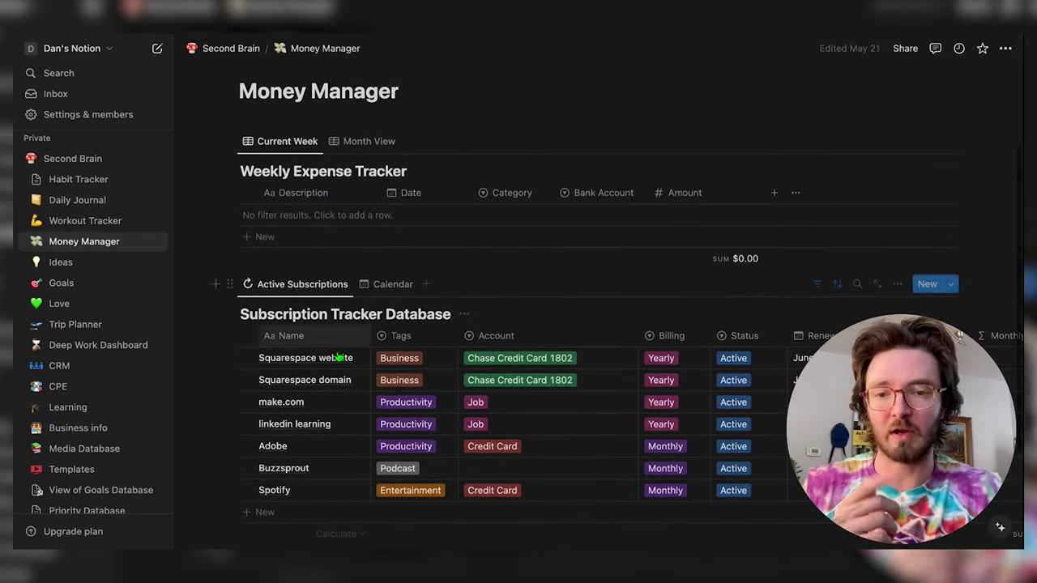
scroll(559, 353, "down", 4)
scroll(559, 353, "right", 1)
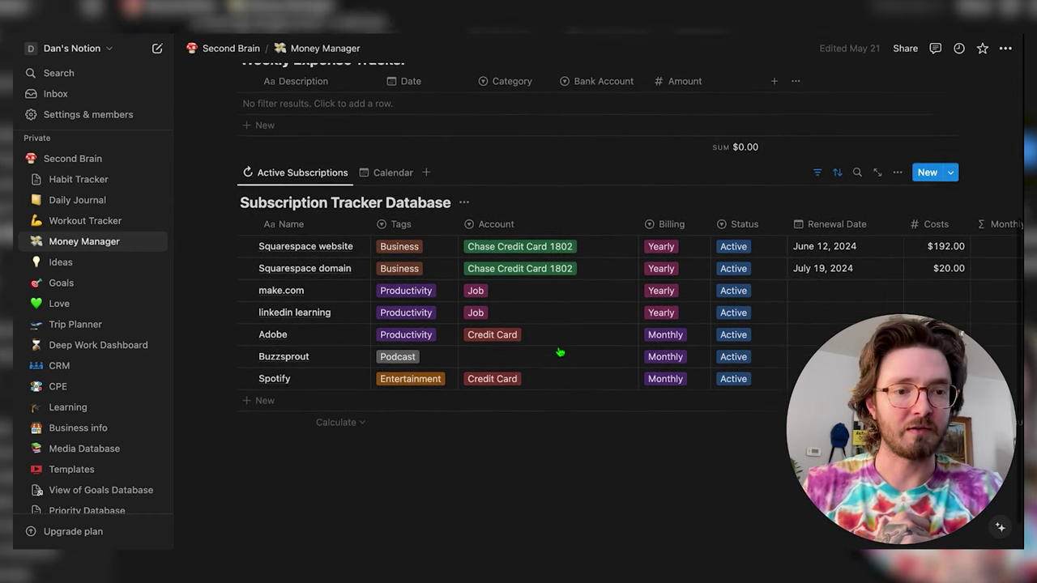
scroll(559, 352, "right", 5)
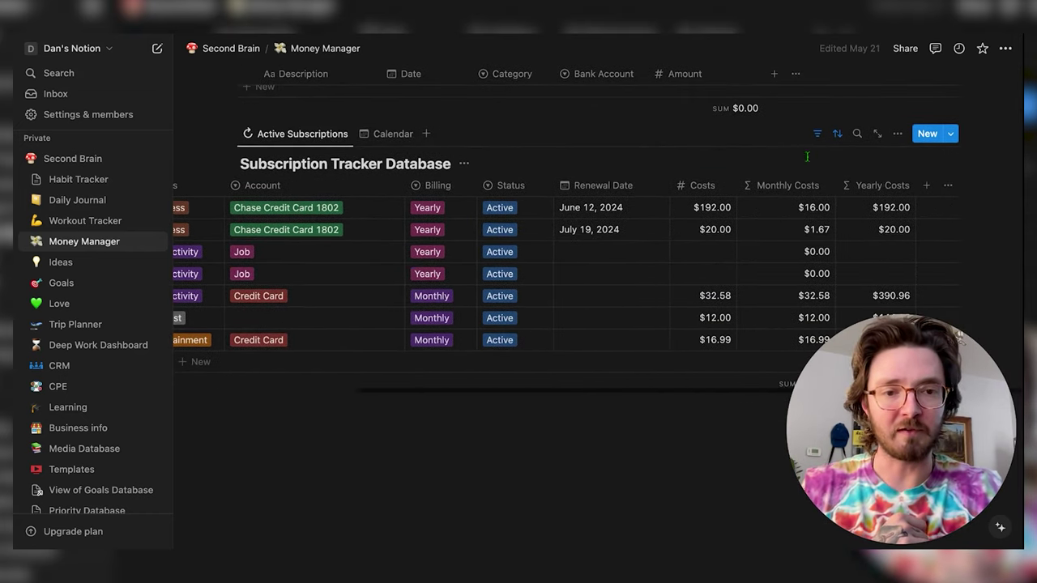
Switch the Squarespace website subscription's billing to Monthly, and set it back to Yearly.
left_click(444, 212)
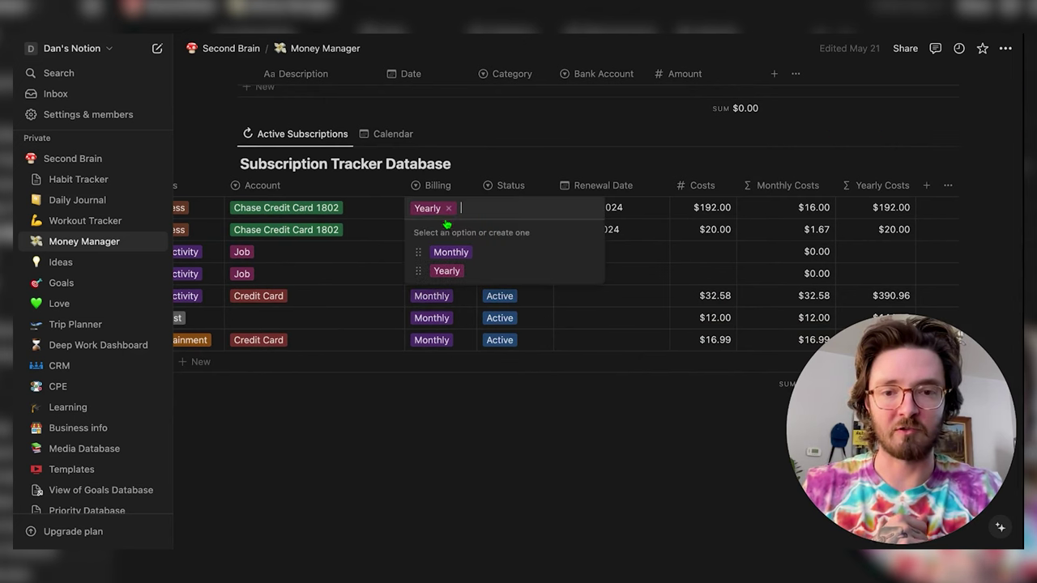
left_click(460, 252)
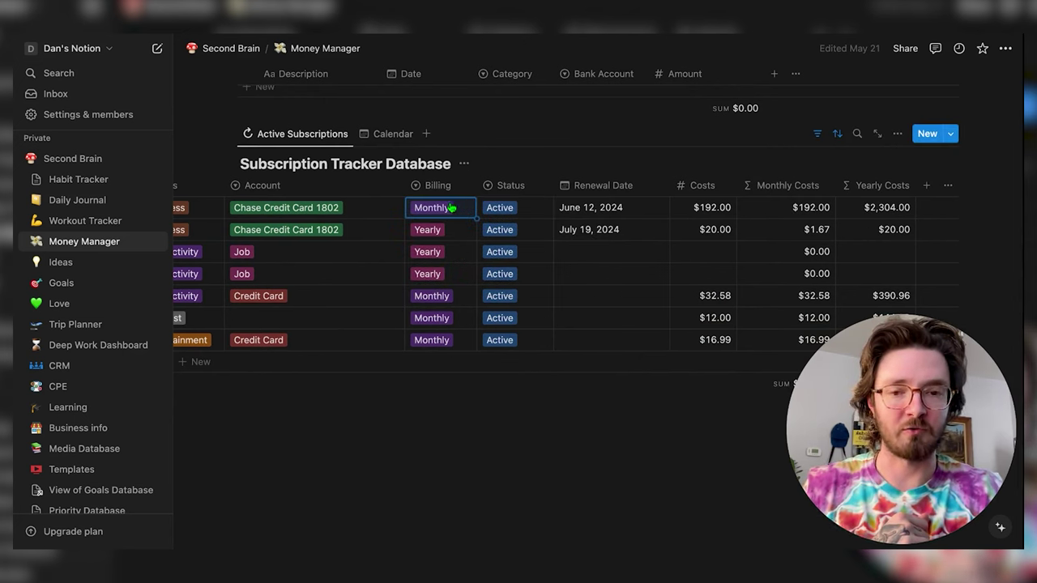
left_click(449, 209)
left_click(454, 270)
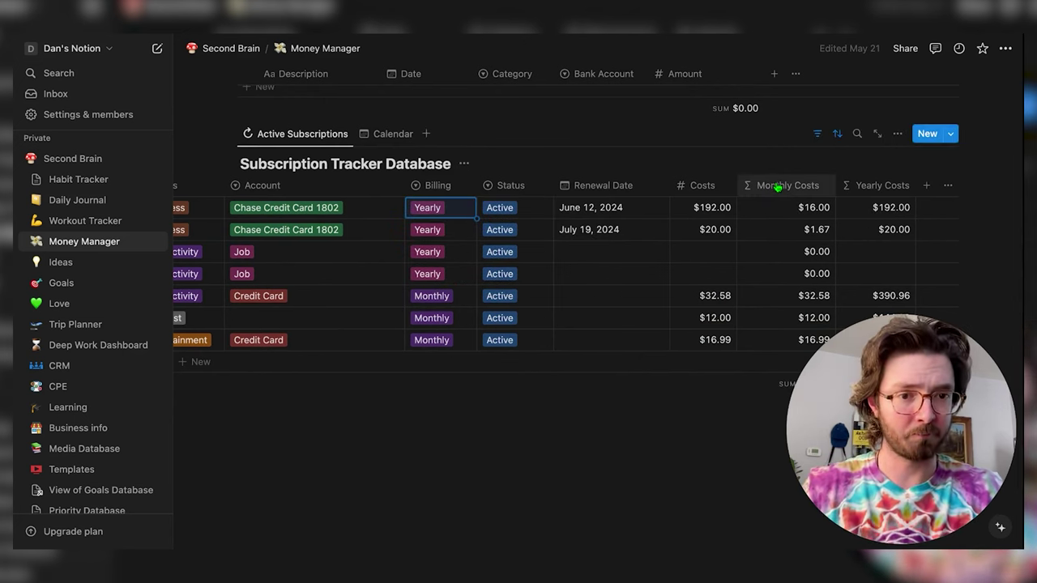
Inspect the formula behind the Monthly Costs property, close it and return to the Second Brain page.
left_click(777, 186)
left_click(778, 186)
left_click(777, 187)
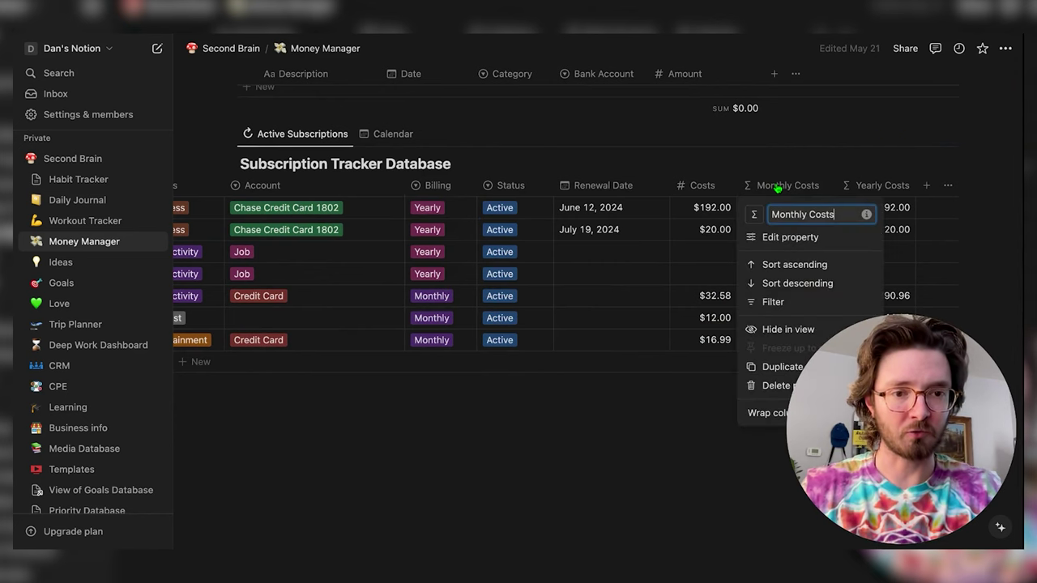
left_click(782, 236)
left_click(874, 234)
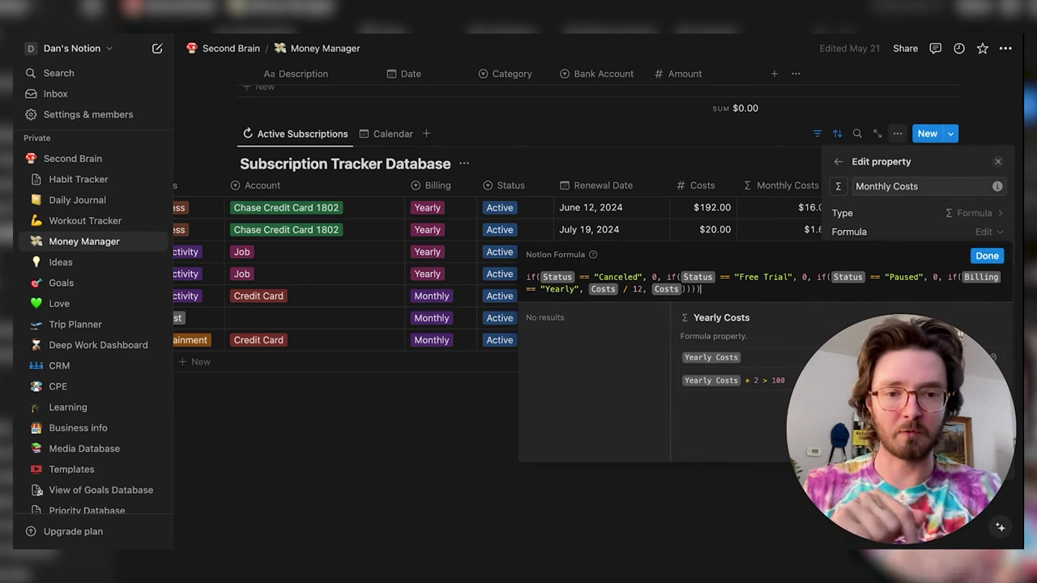
left_click(763, 236)
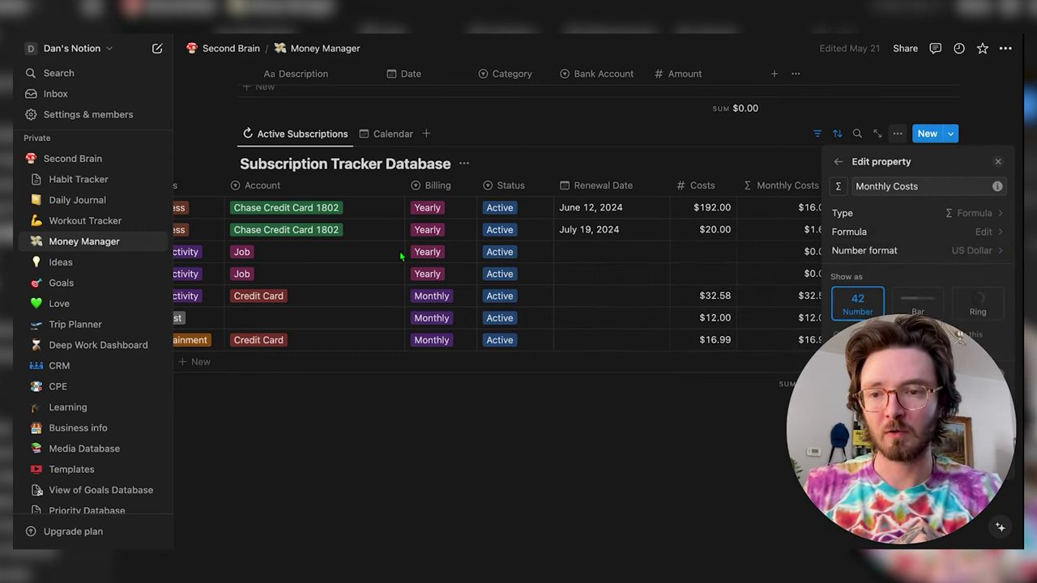
left_click(233, 55)
left_click(231, 47)
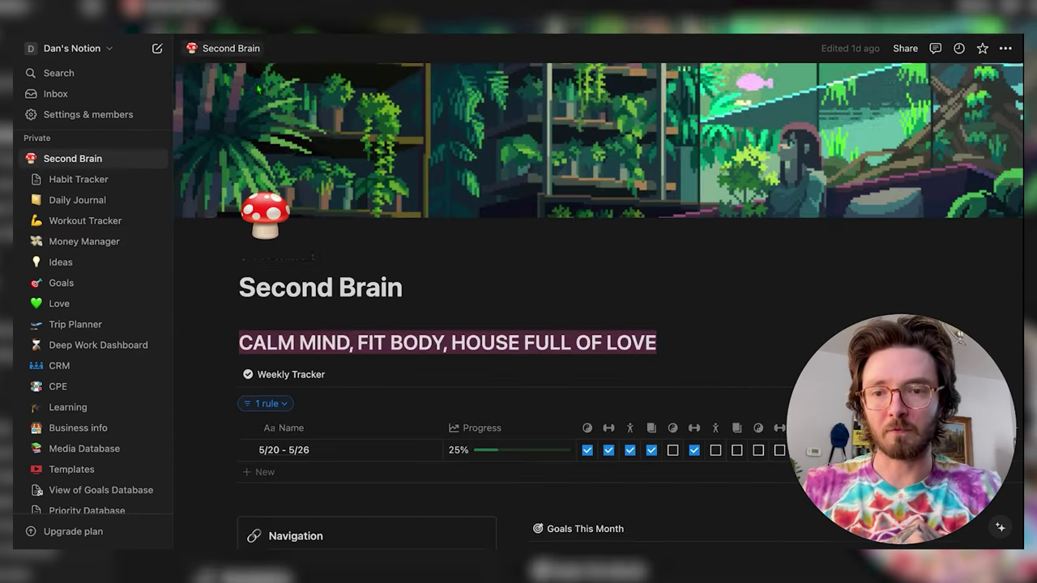
Review the Life section of the Second Brain navigation and open the Ideas page listed there.
scroll(330, 251, "down", 8)
scroll(329, 251, "down", 2)
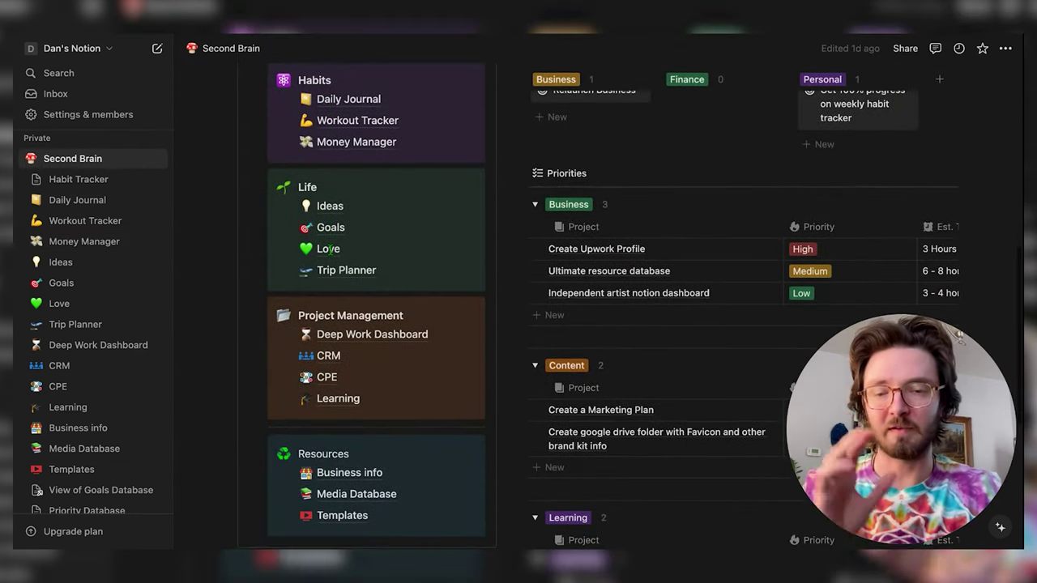
mouse_move(342, 207)
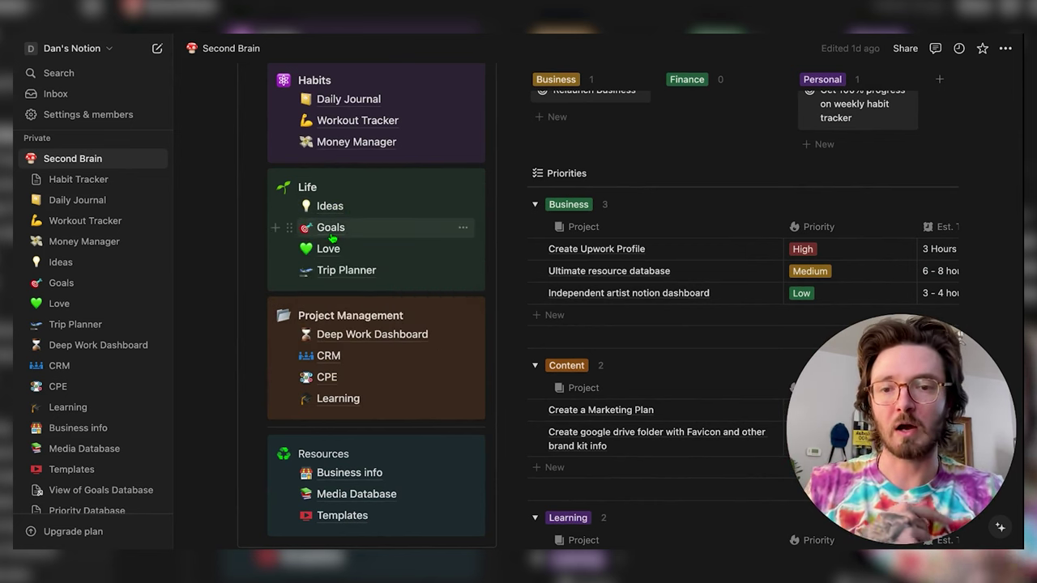
mouse_move(332, 238)
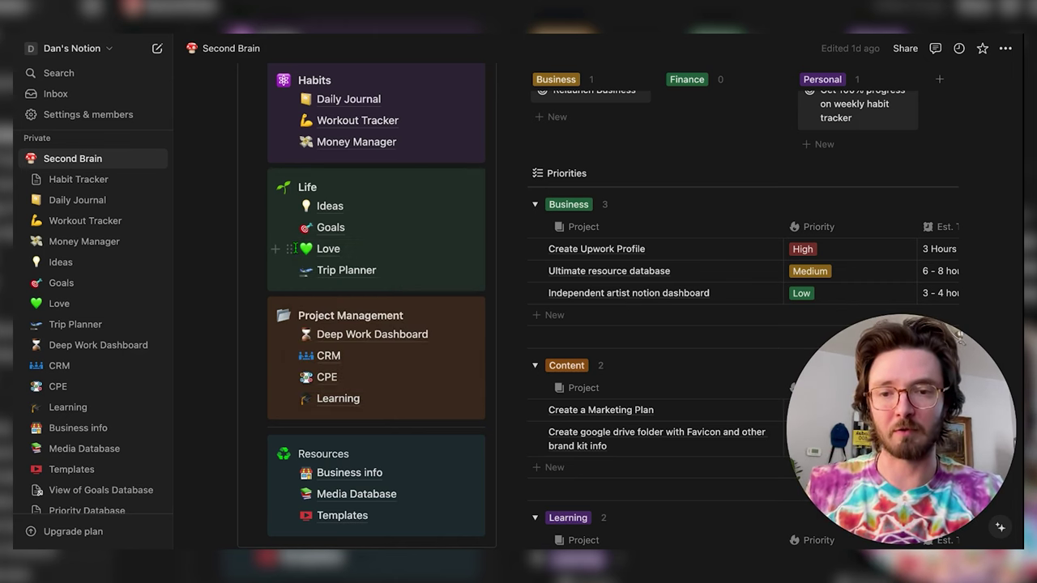
mouse_move(327, 275)
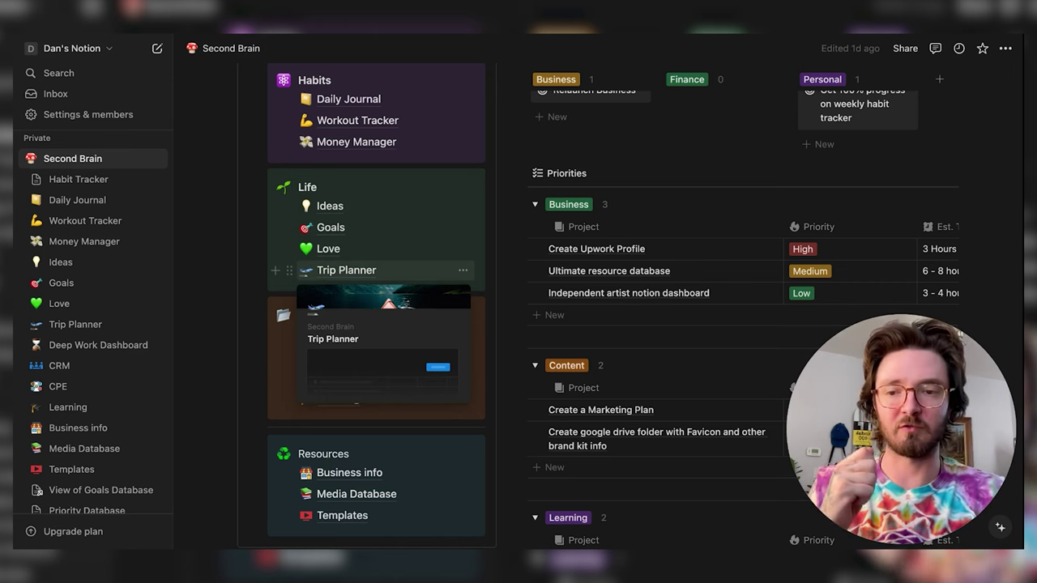
left_click(330, 206)
scroll(330, 209, "down", 2)
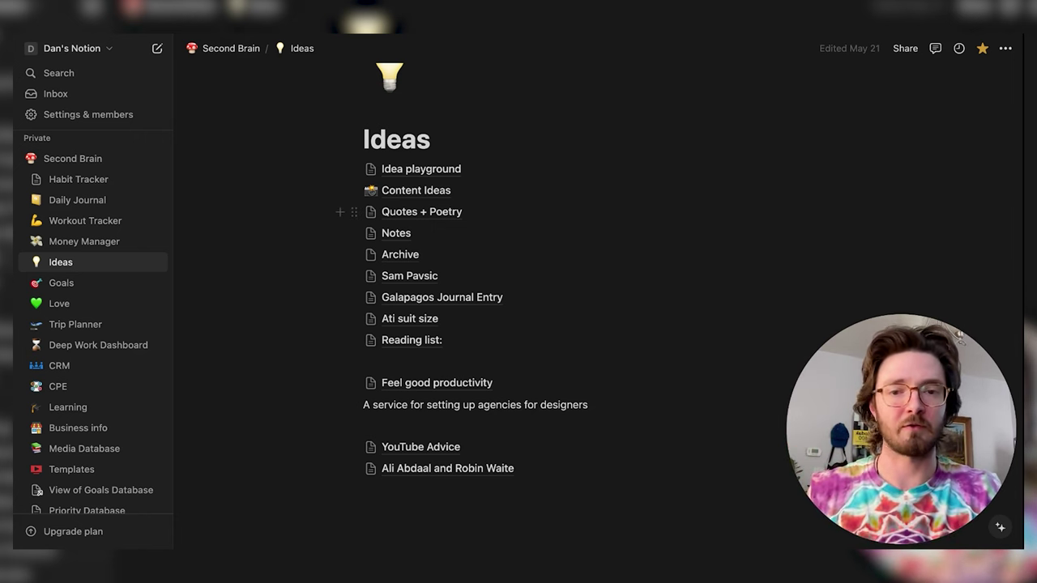
Open the Content Ideas page and look over its table of ideas with status and platform.
left_click(395, 191)
scroll(418, 231, "down", 4)
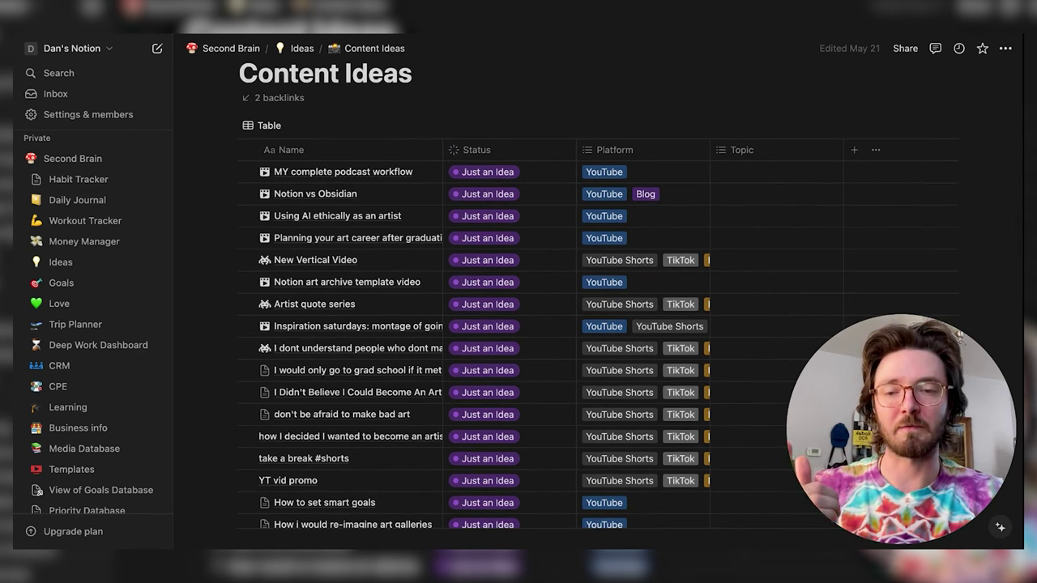
scroll(341, 292, "up", 1)
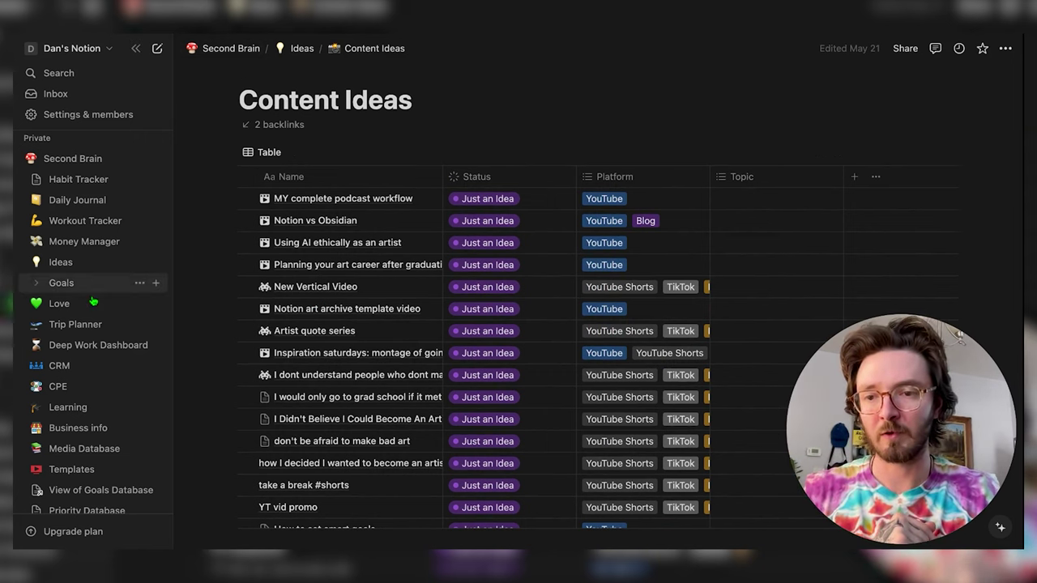
Open the Goals page and review the goals table with its status, category and type columns.
left_click(62, 284)
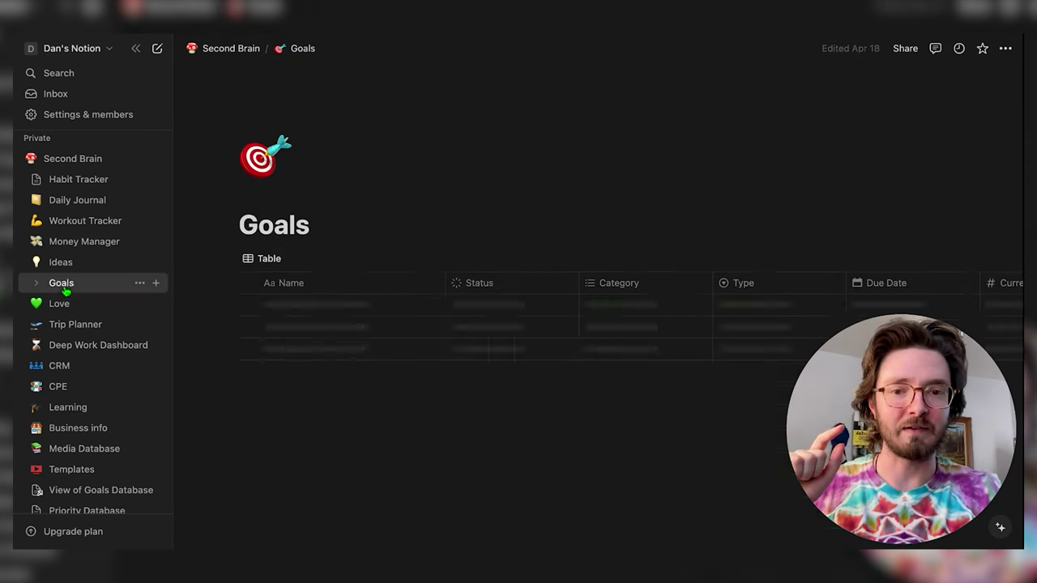
scroll(415, 306, "down", 2)
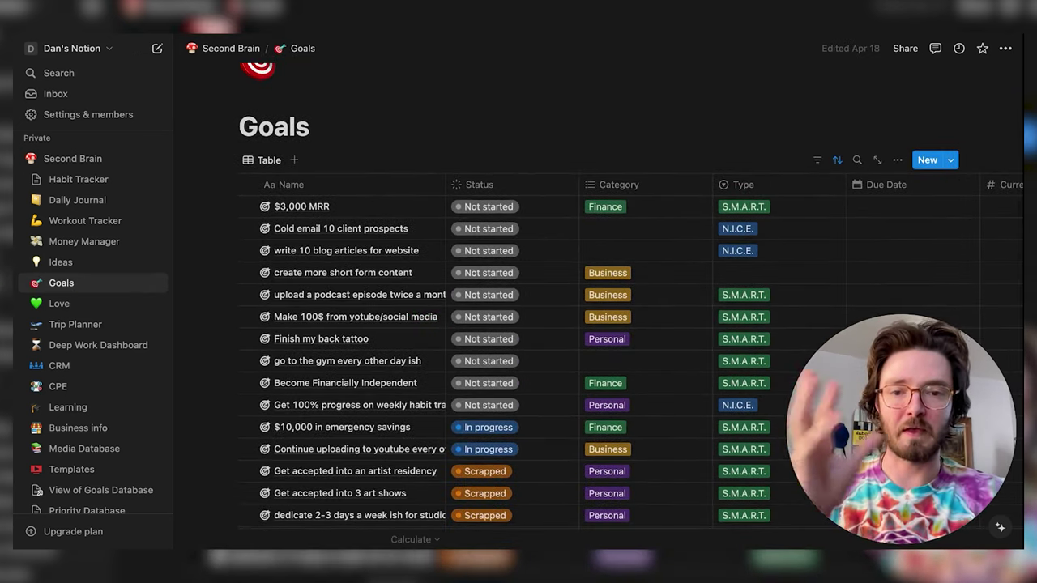
scroll(519, 340, "down", 1)
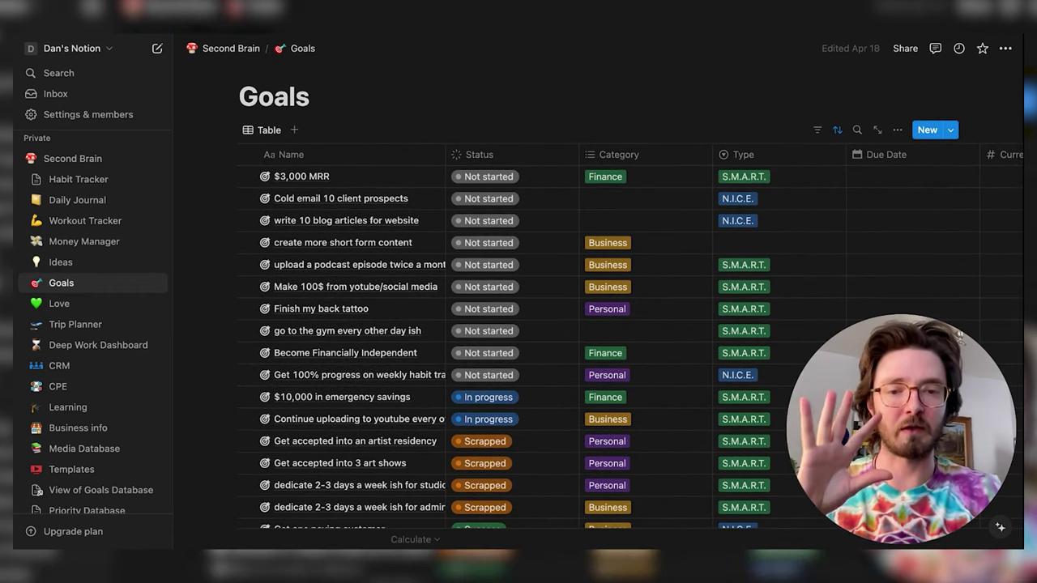
scroll(519, 340, "down", 1)
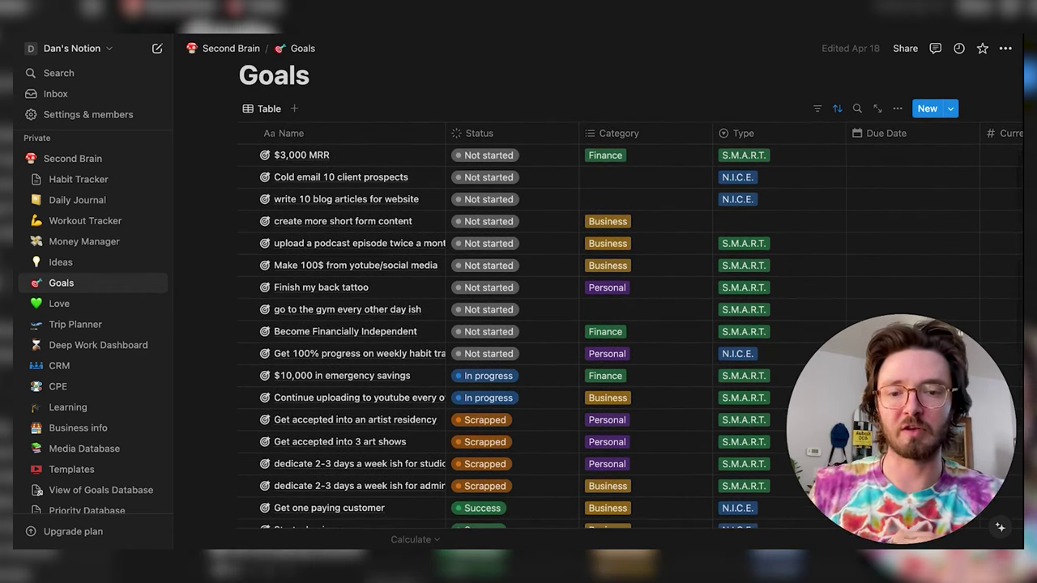
scroll(519, 341, "down", 1)
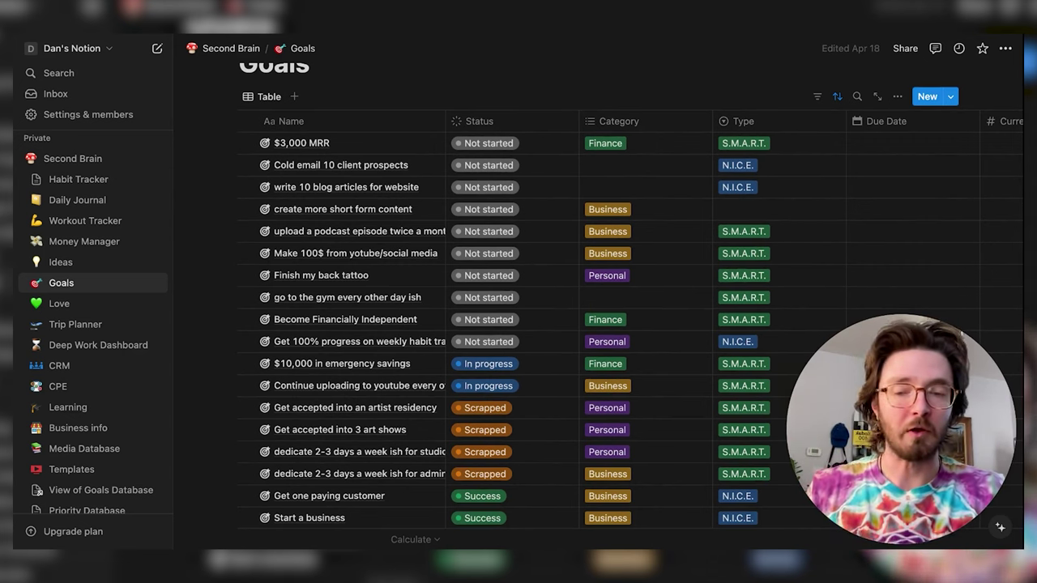
Open the Love page and review its birthday countdown, Gift Ideas, Date Ideas and Favorites gallery.
left_click(81, 305)
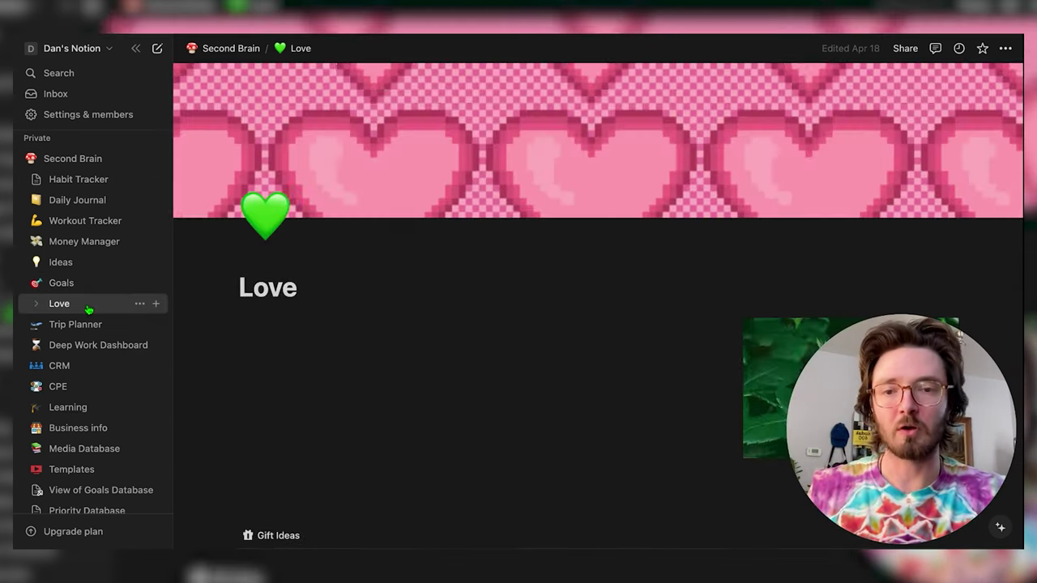
scroll(319, 300, "down", 2)
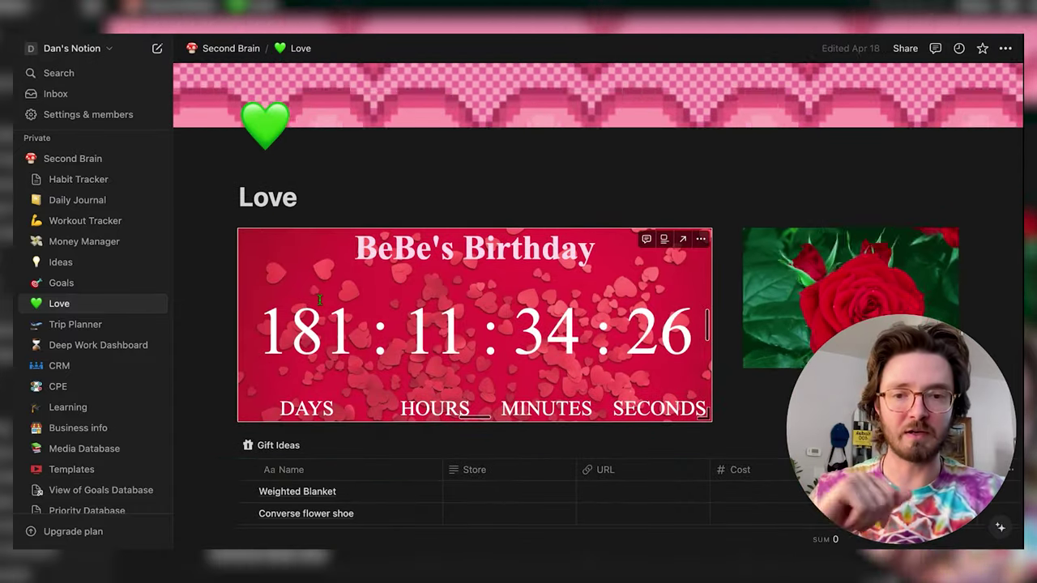
scroll(475, 324, "down", 1)
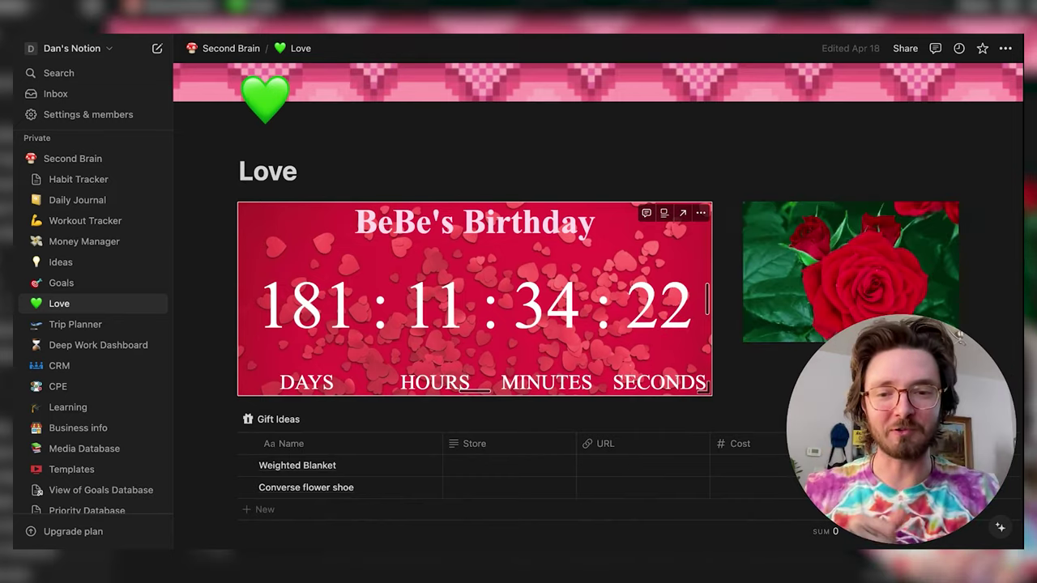
scroll(475, 300, "down", 1)
scroll(475, 300, "down", 2)
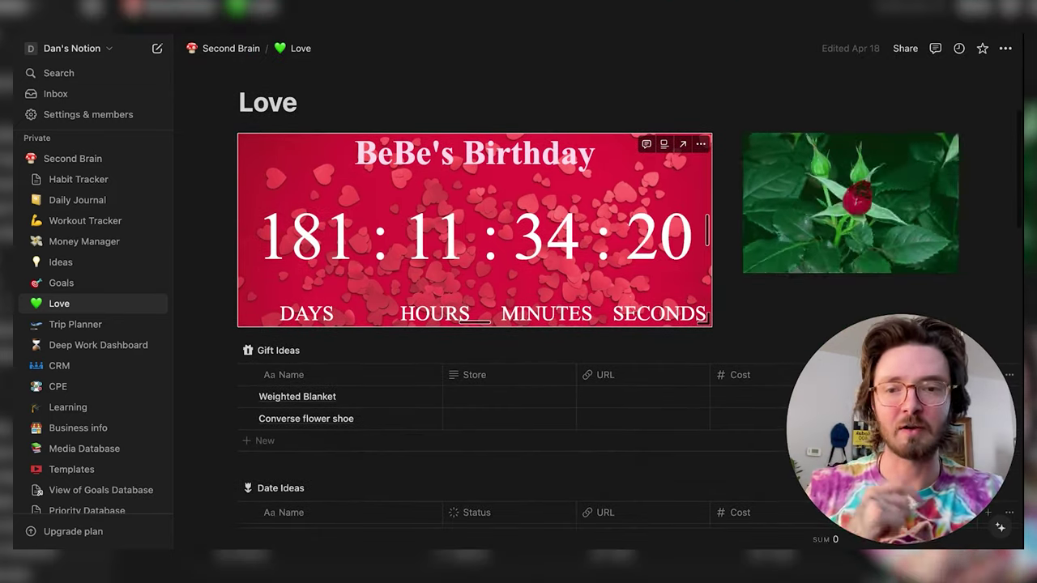
scroll(475, 299, "down", 2)
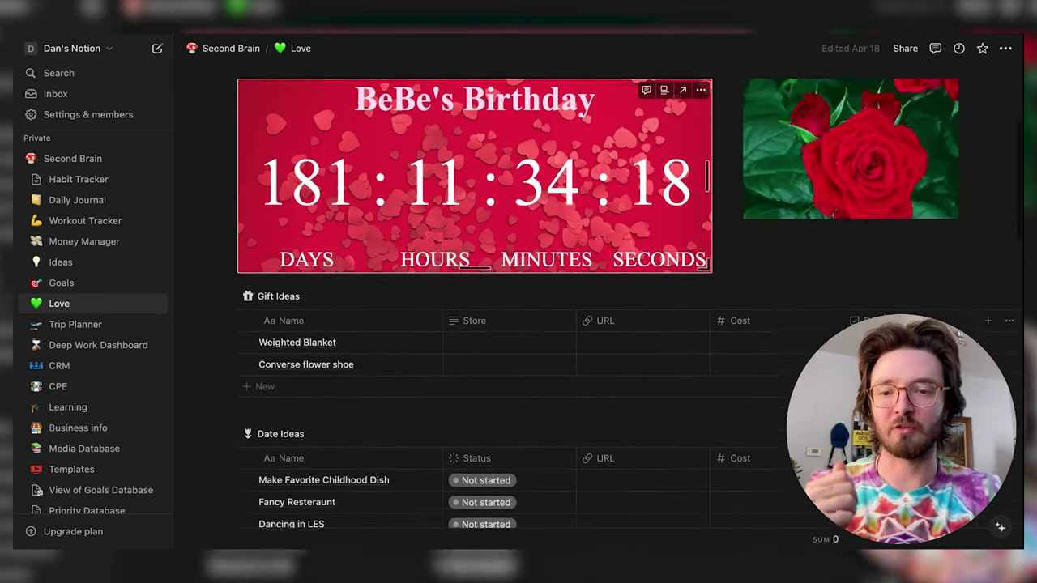
scroll(475, 324, "down", 10)
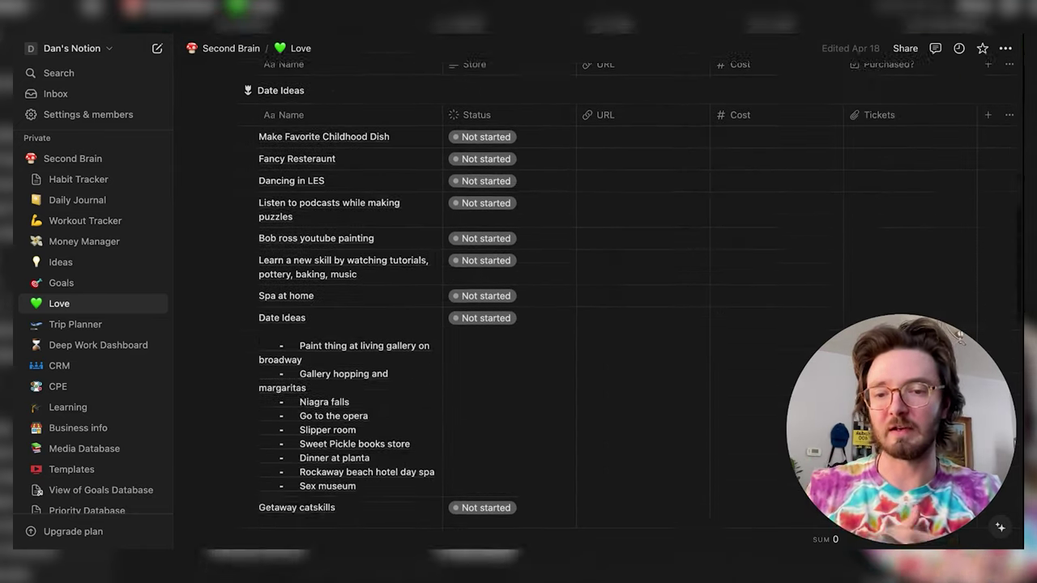
scroll(365, 251, "down", 4)
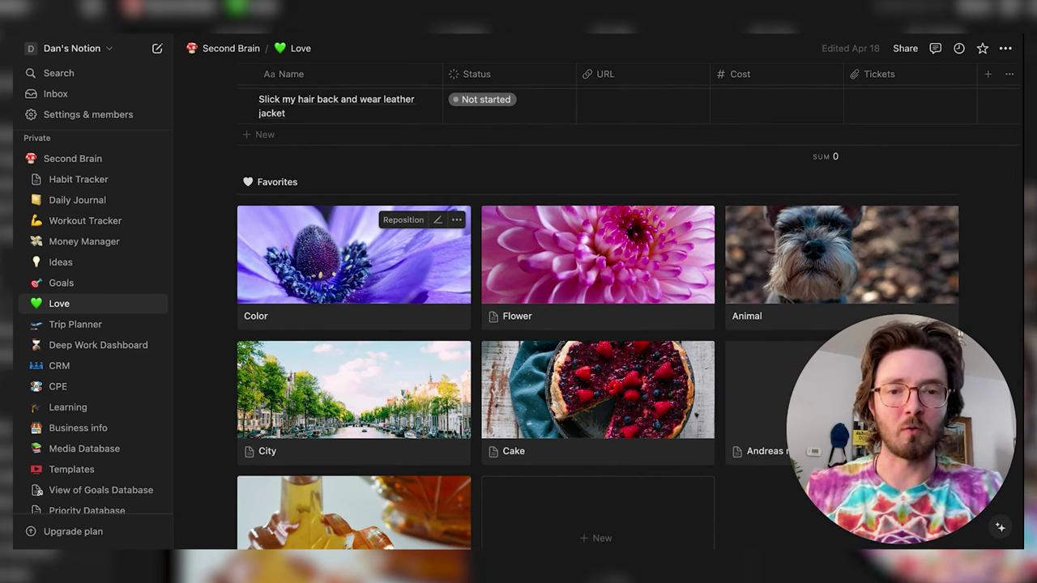
scroll(365, 251, "up", 5)
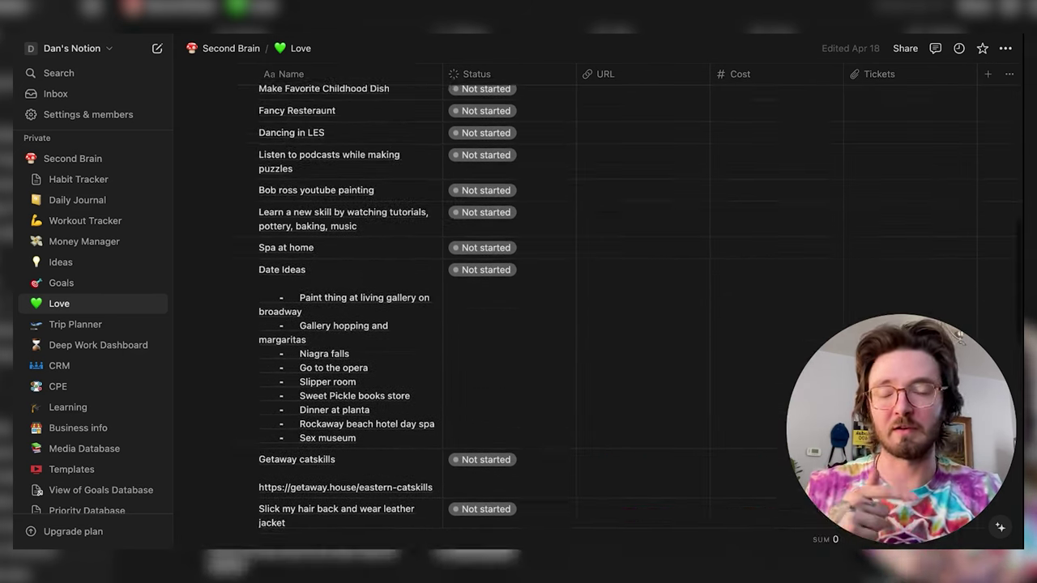
scroll(475, 243, "up", 6)
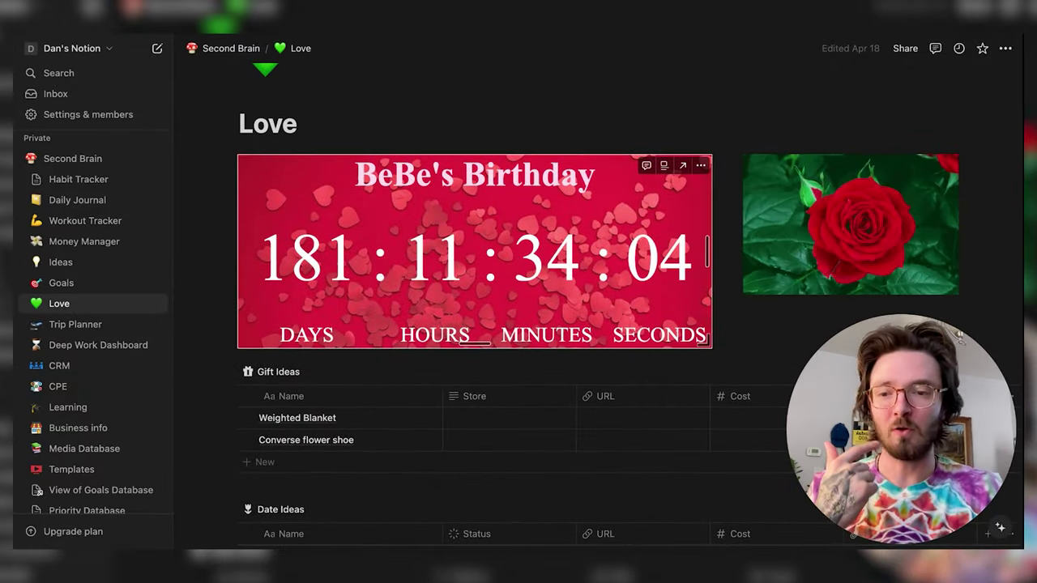
View the Slovenia entry under the Trip Planner's Upcoming Trips down to its Trip Schedule, and close it.
left_click(76, 324)
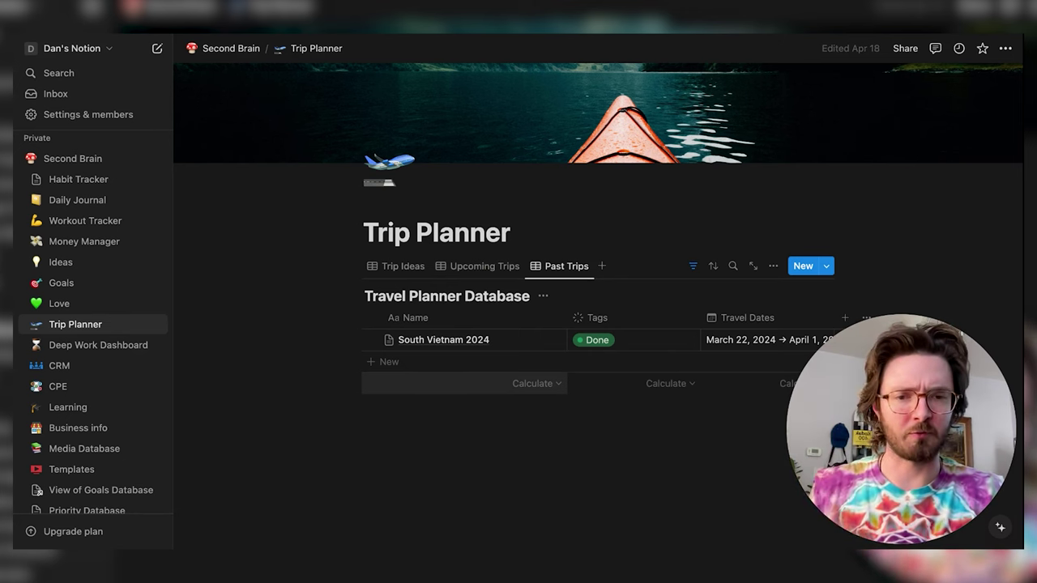
left_click(475, 276)
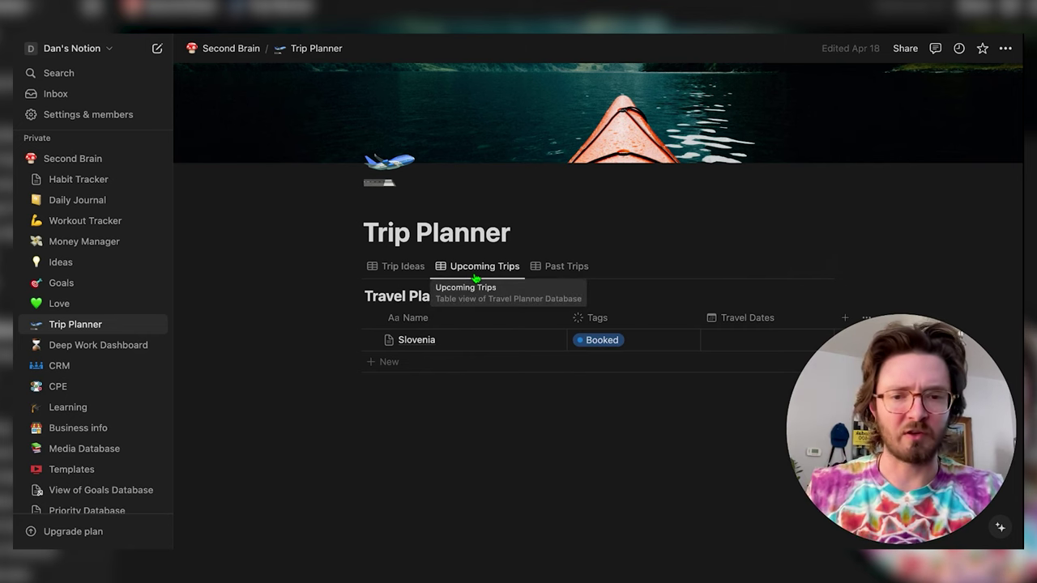
left_click(545, 343)
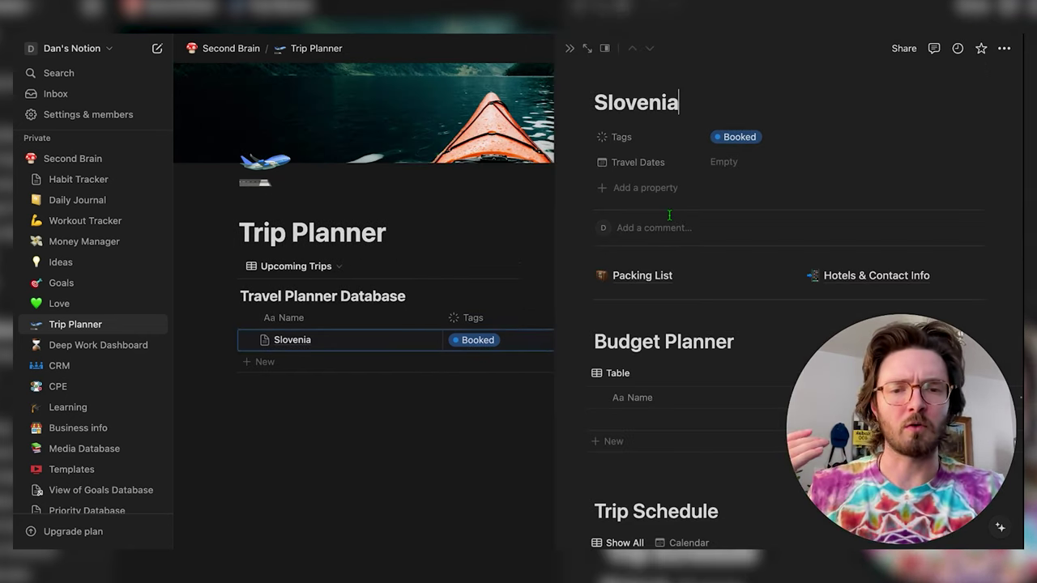
scroll(672, 199, "down", 1)
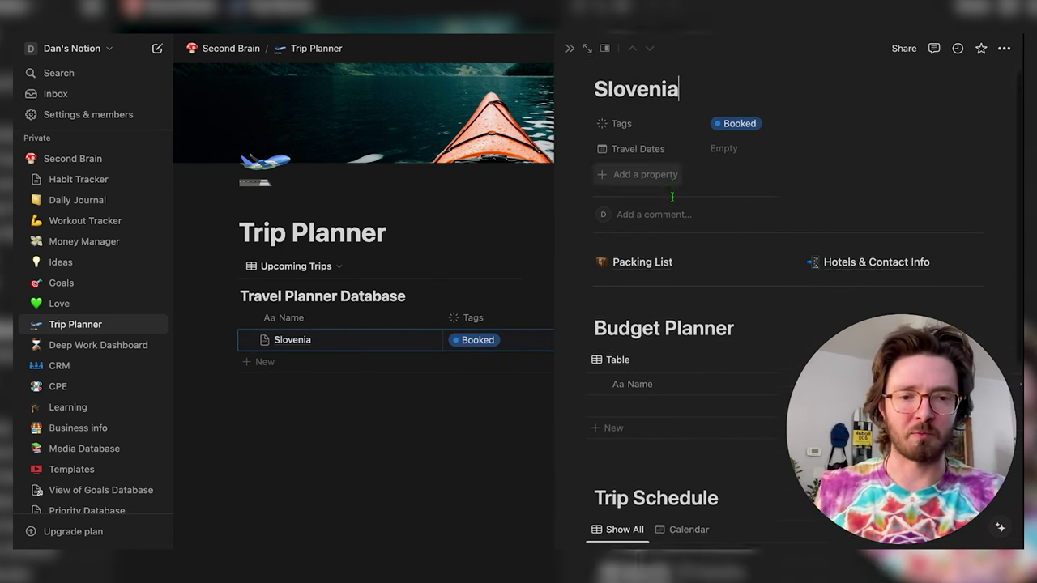
scroll(810, 227, "down", 5)
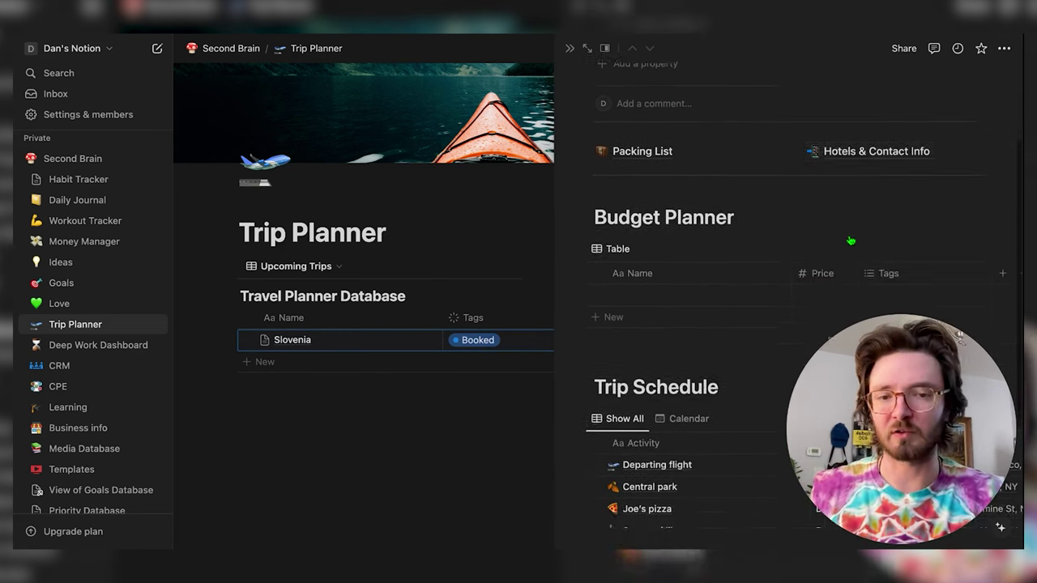
scroll(666, 236, "down", 1)
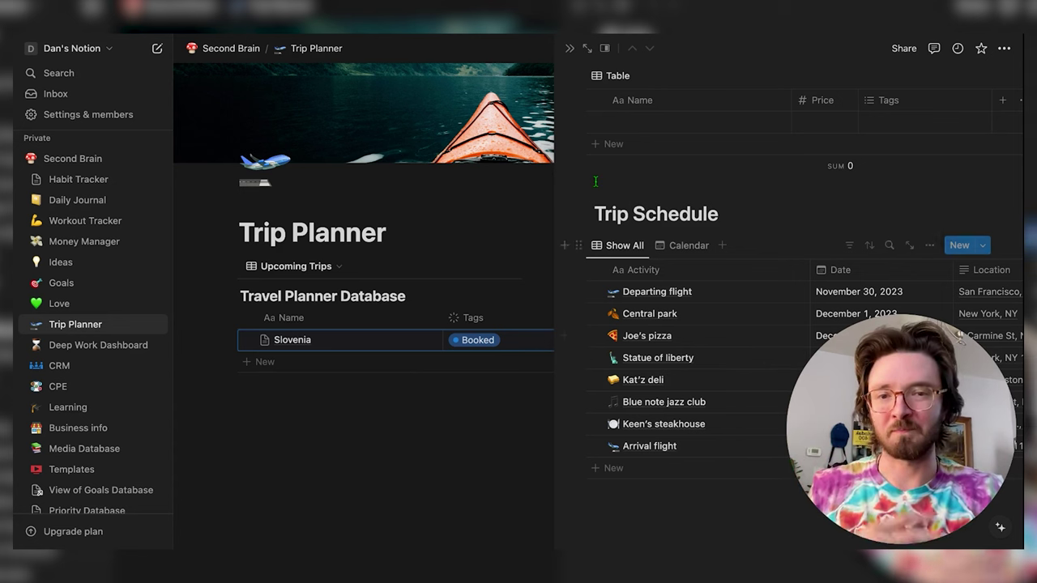
left_click(571, 49)
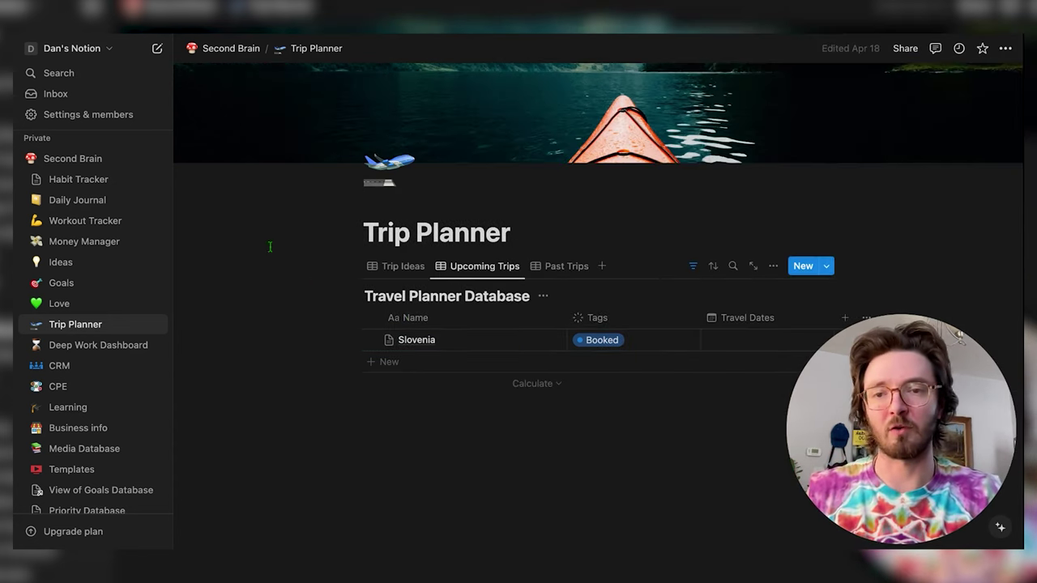
Open the Deep Work Dashboard from the Second Brain page and start its Deep Work Timer.
left_click(215, 47)
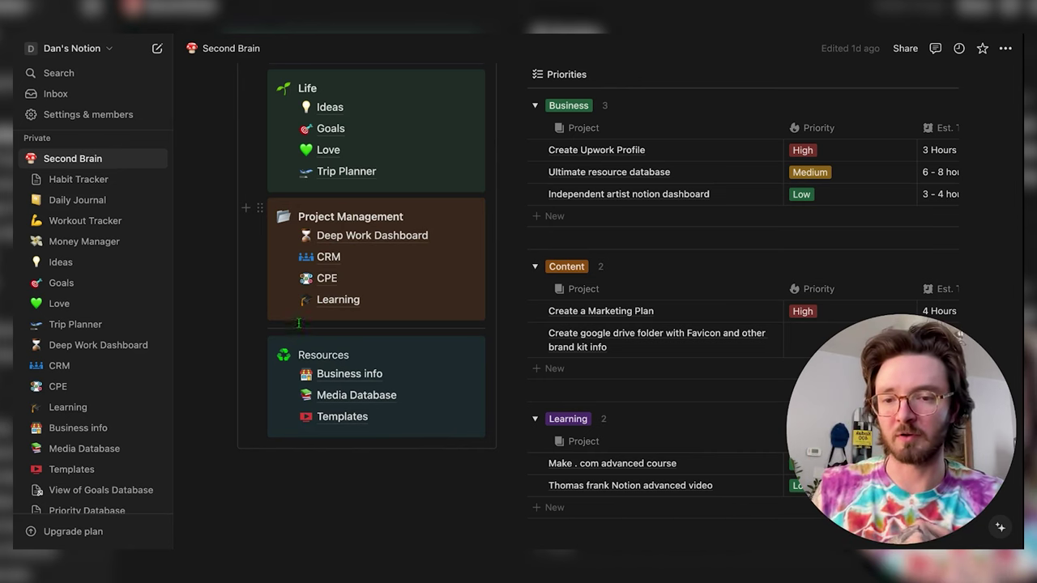
left_click(348, 236)
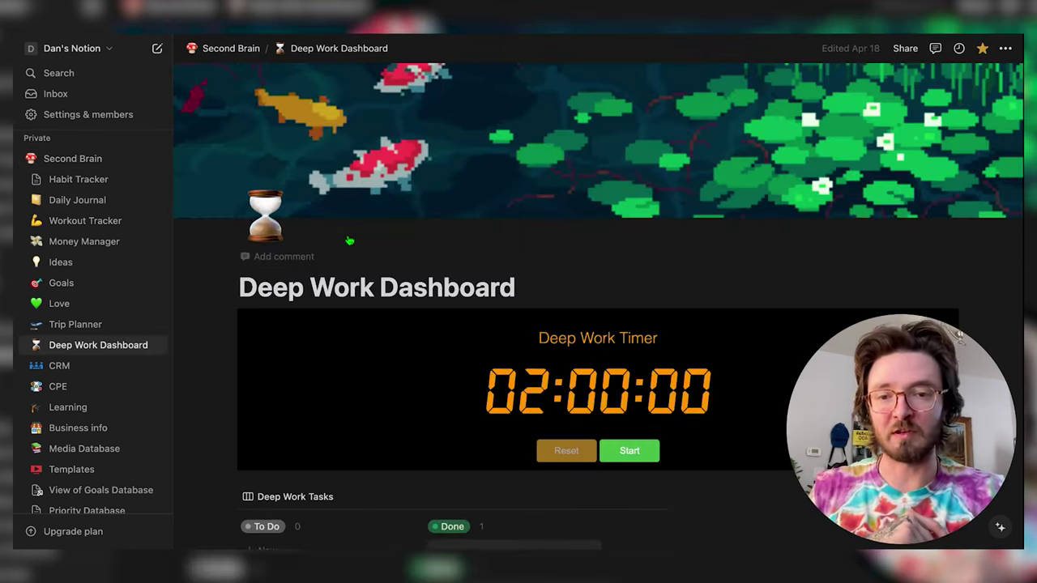
scroll(598, 324, "down", 1)
scroll(598, 324, "down", 3)
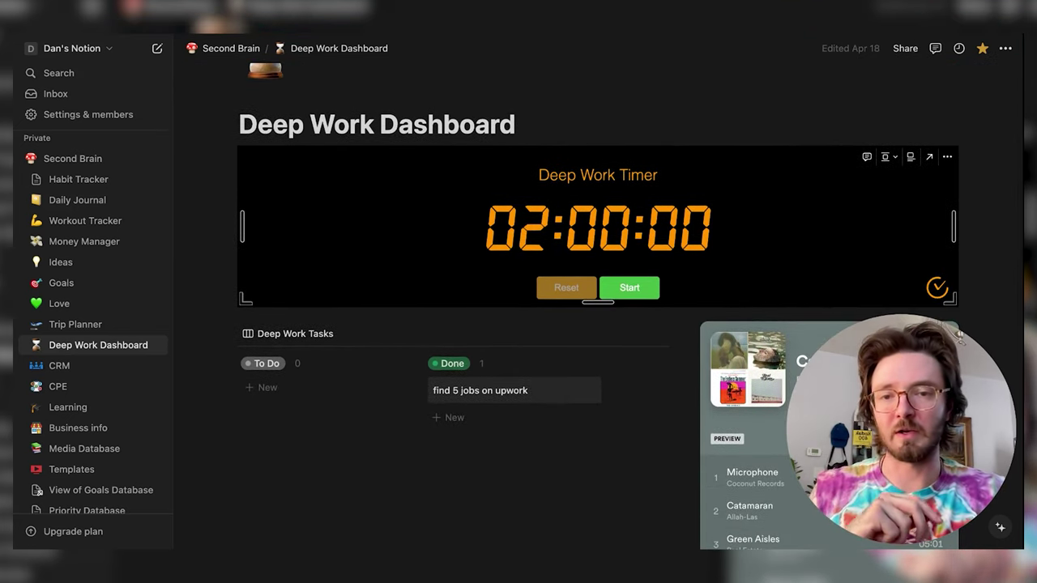
scroll(598, 324, "down", 1)
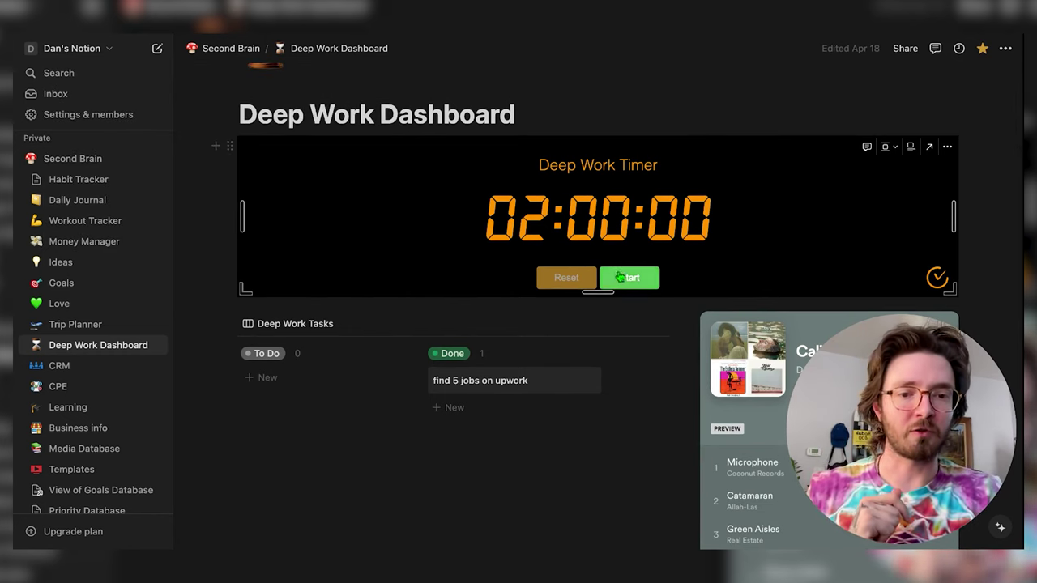
left_click(629, 278)
Move the "find 5 jobs on upwork" task in Deep Work Tasks to To Do and back to Done.
scroll(628, 328, "down", 2)
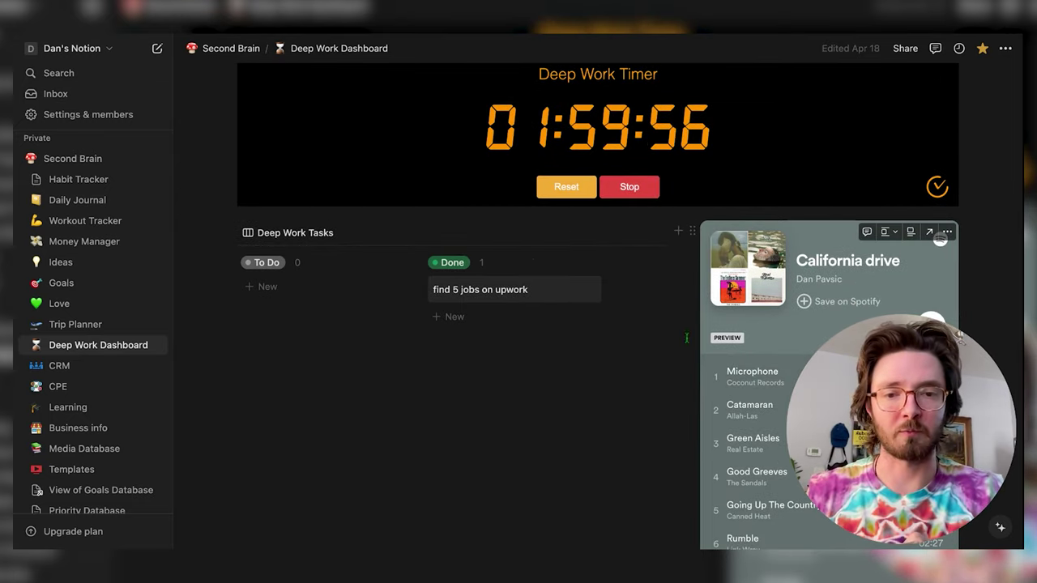
left_click_drag(468, 289, 360, 290)
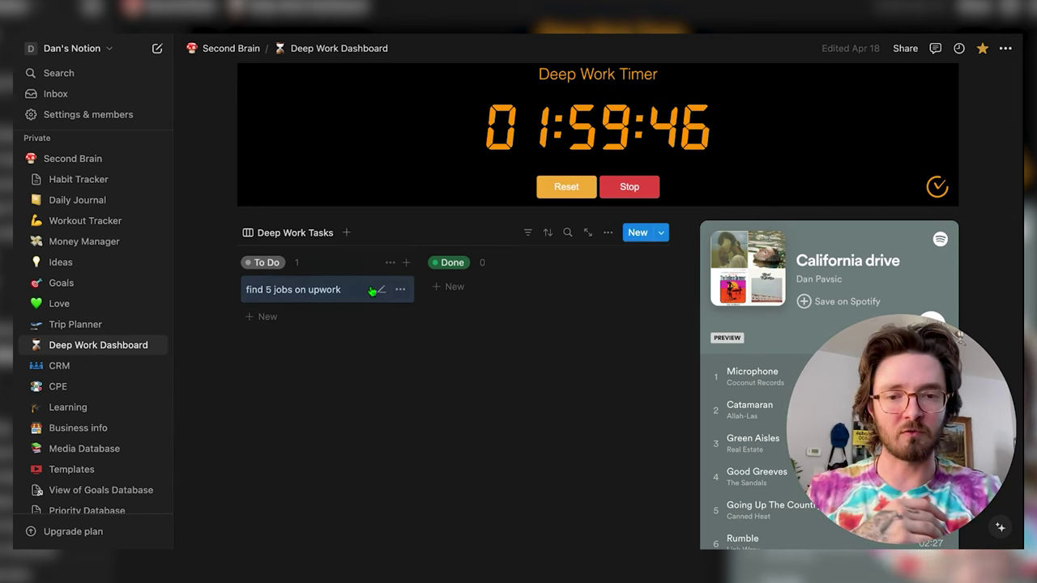
left_click_drag(376, 289, 486, 289)
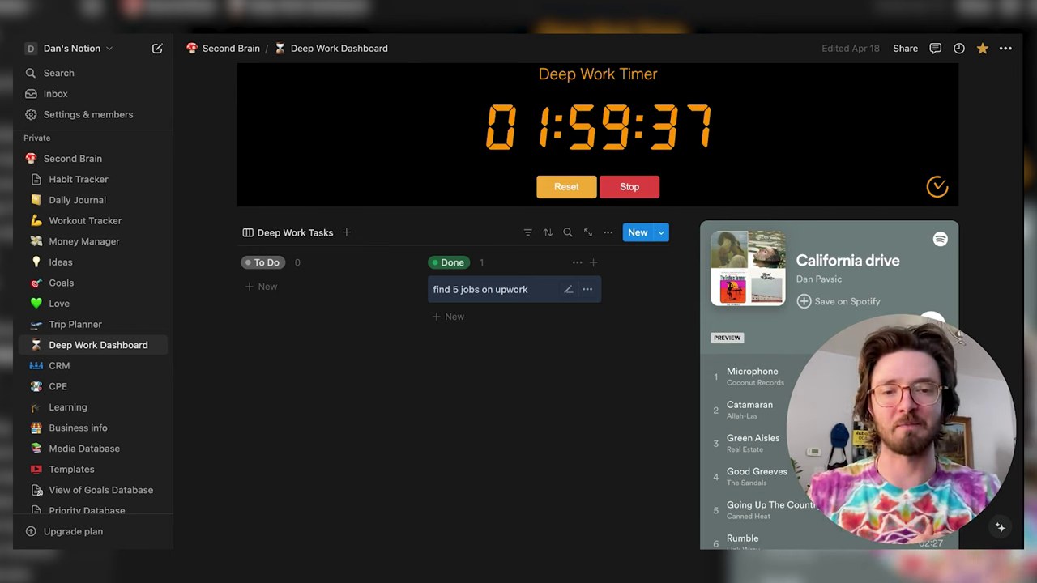
Open the CRM page and review its contact table's columns from Name through Website.
left_click(65, 366)
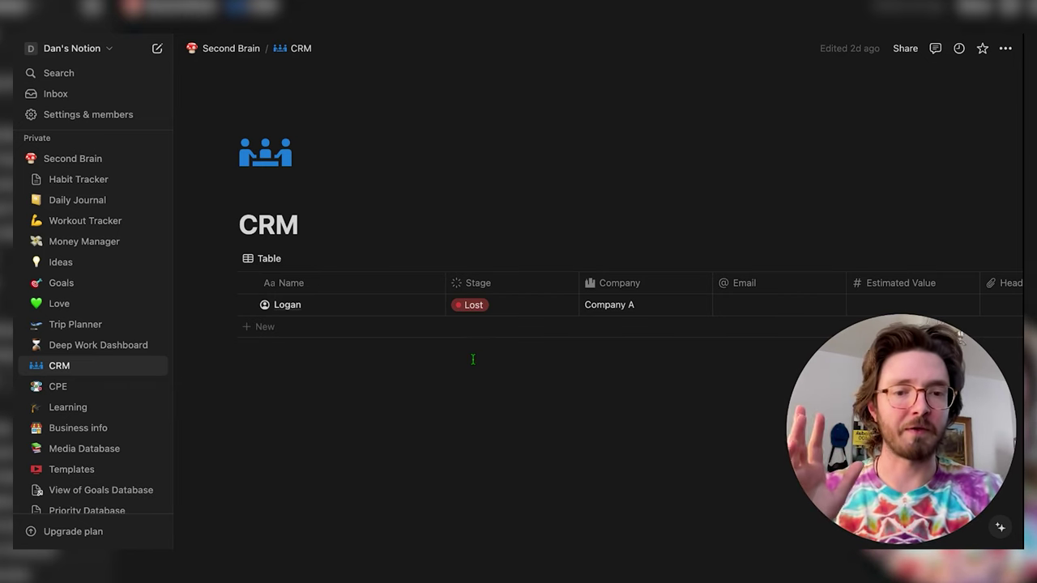
scroll(555, 317, "right", 10)
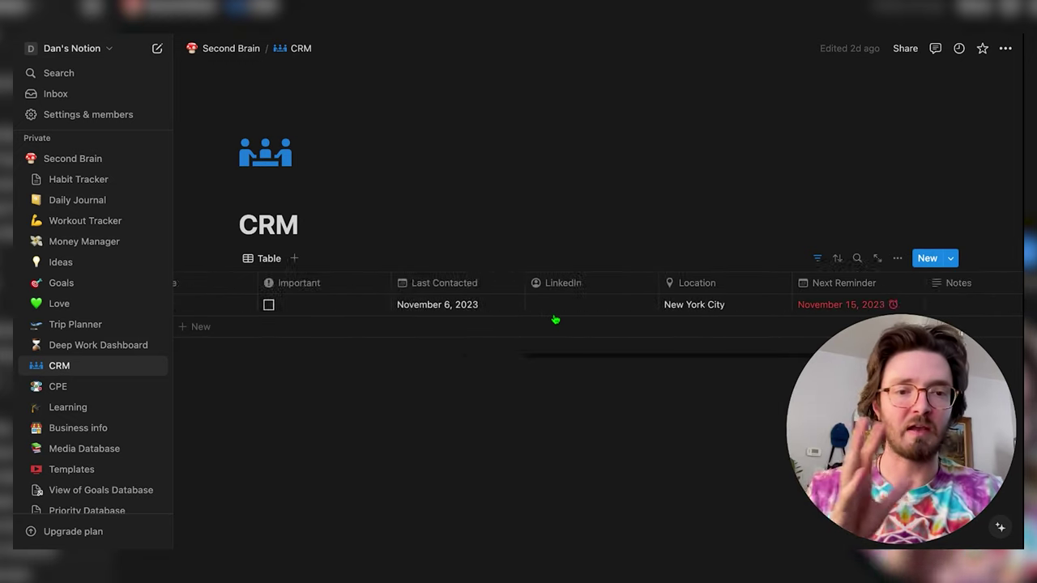
scroll(556, 319, "right", 4)
scroll(567, 304, "right", 6)
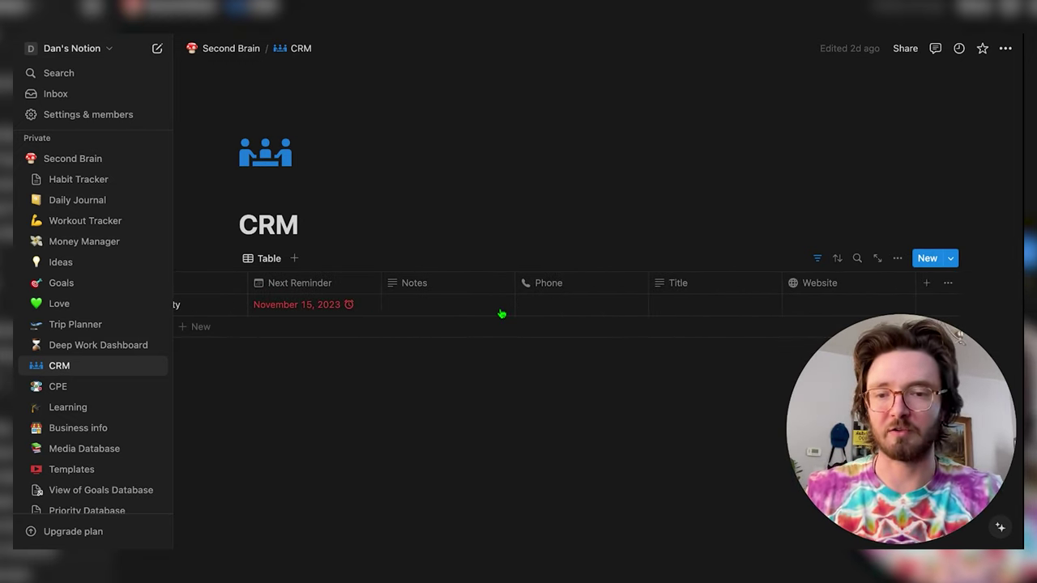
scroll(502, 313, "left", 10)
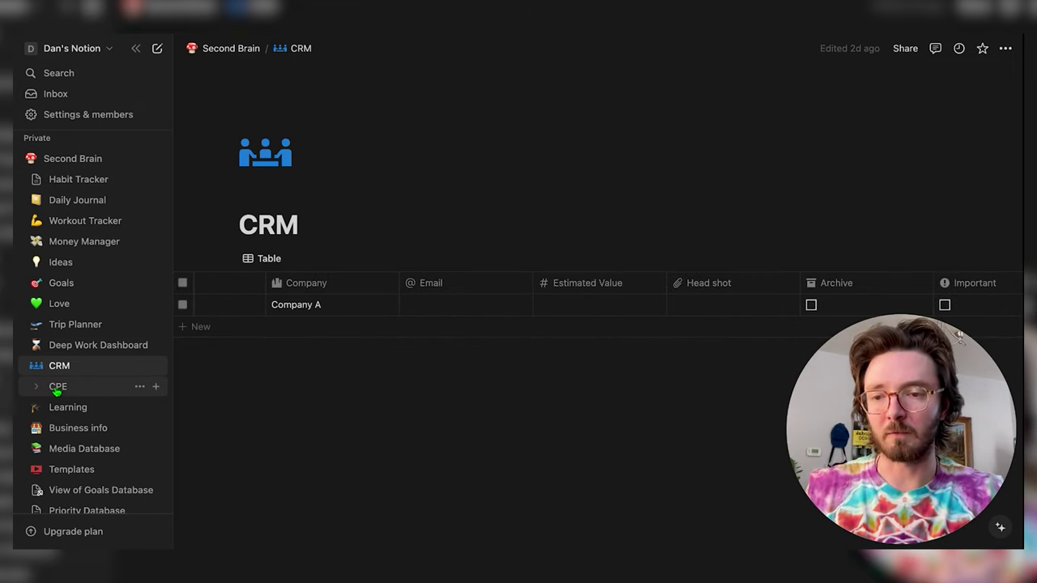
Open the CPE page, view its Processes page from the Page Links, and return to CPE.
left_click(57, 389)
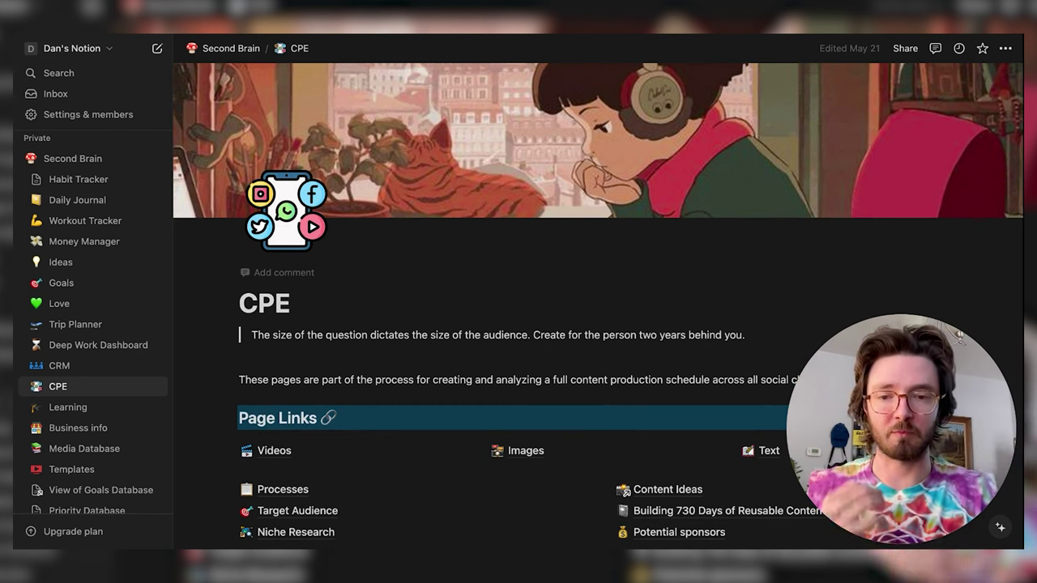
scroll(600, 324, "down", 3)
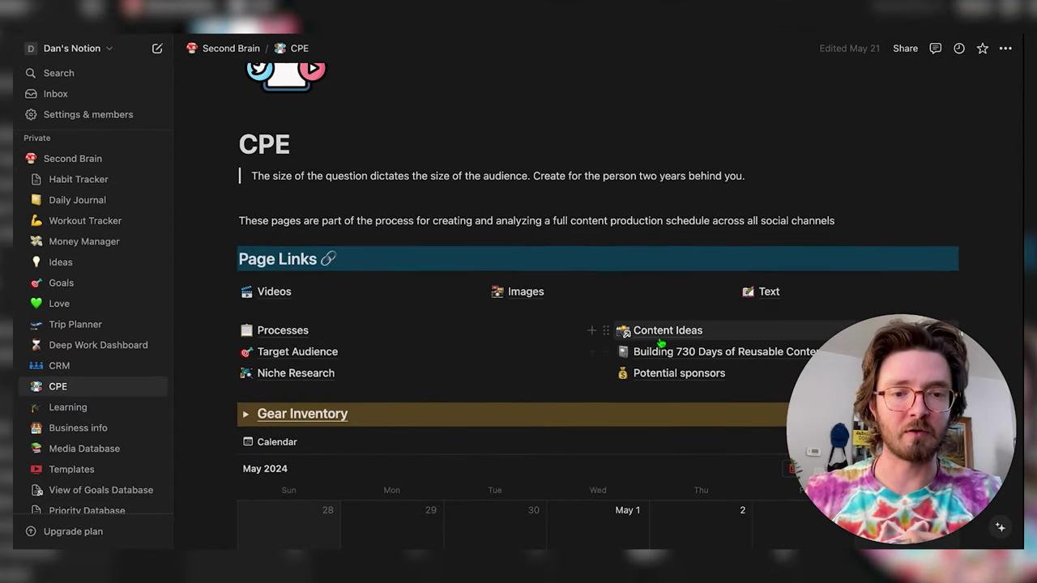
mouse_move(660, 344)
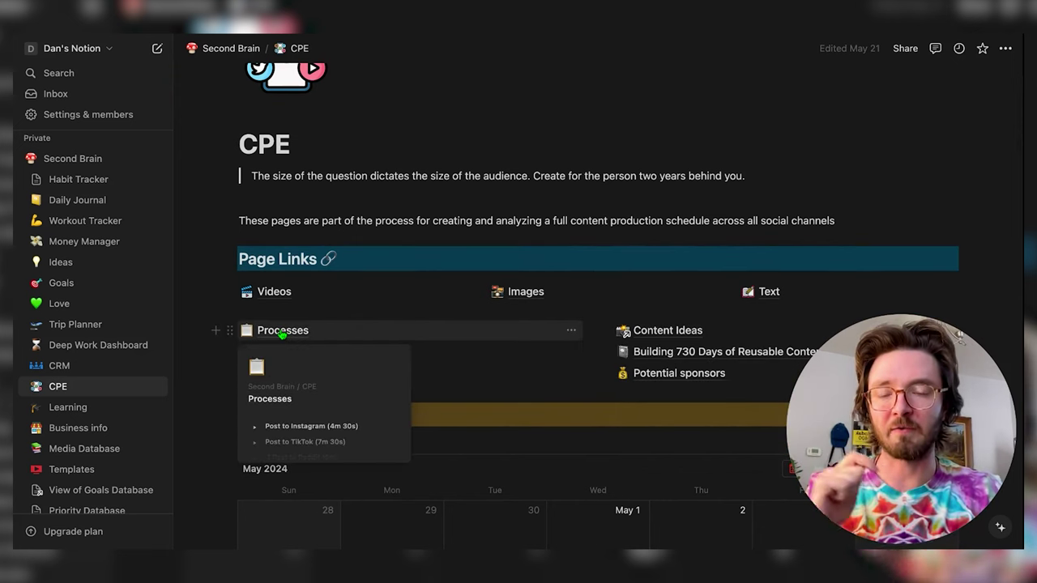
left_click(283, 334)
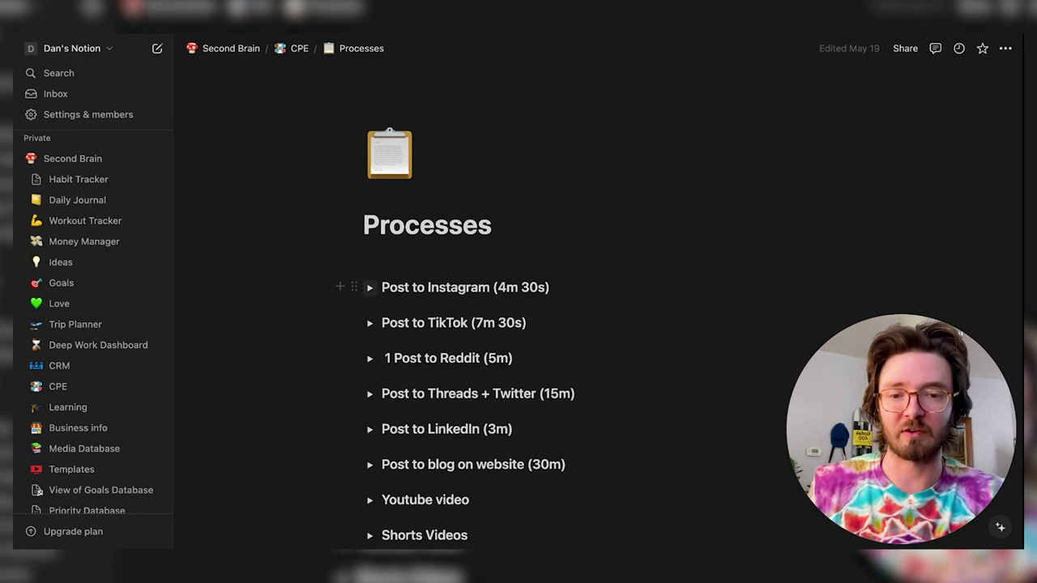
left_click(299, 48)
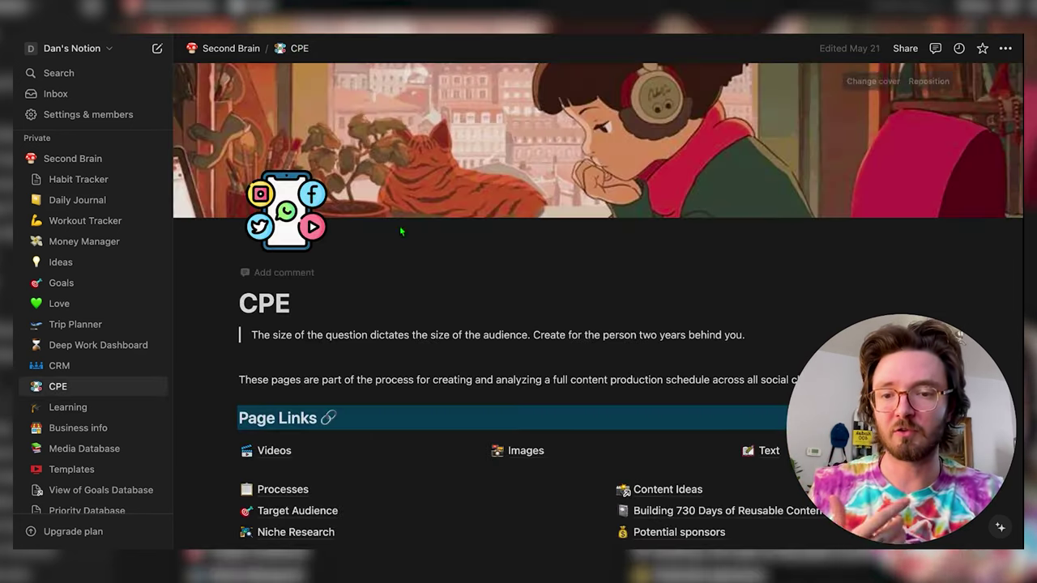
Expand CPE's list of subpages and preview the Niche Research, Potential sponsors and Building 730 Days of Reusable Content page links.
scroll(414, 261, "down", 1)
mouse_move(317, 394)
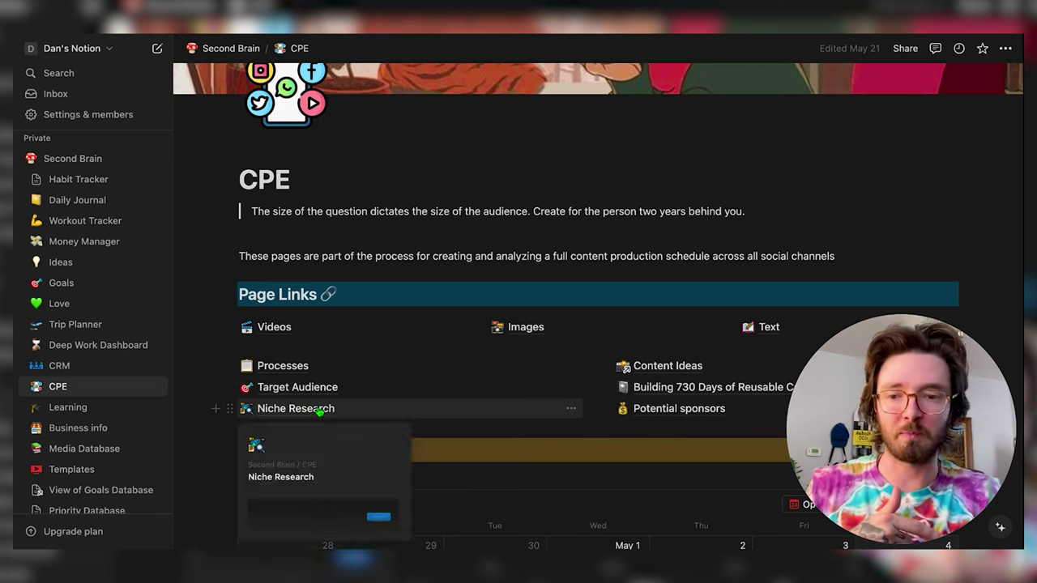
left_click(35, 386)
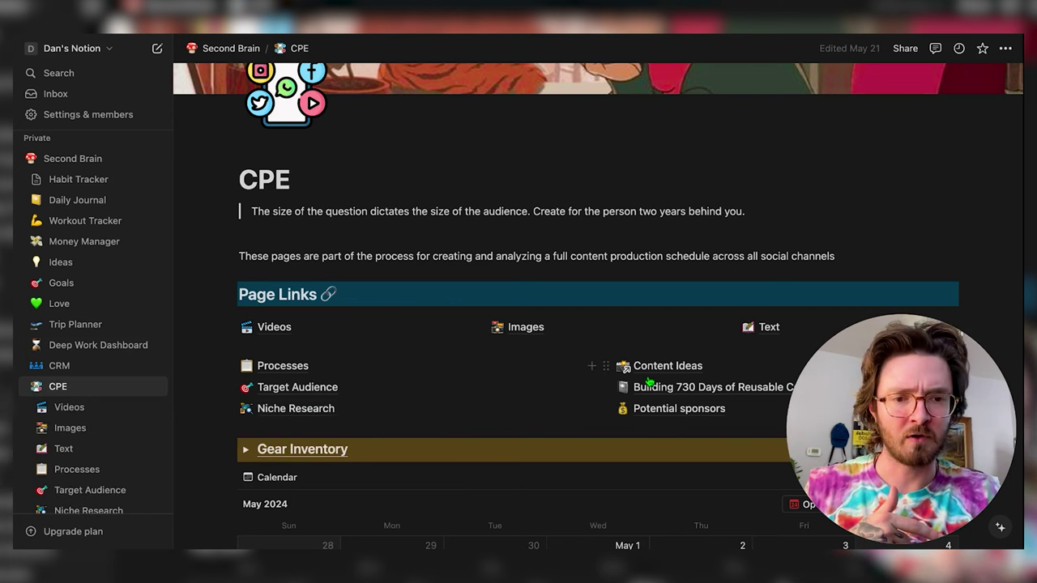
scroll(672, 389, "down", 2)
mouse_move(740, 316)
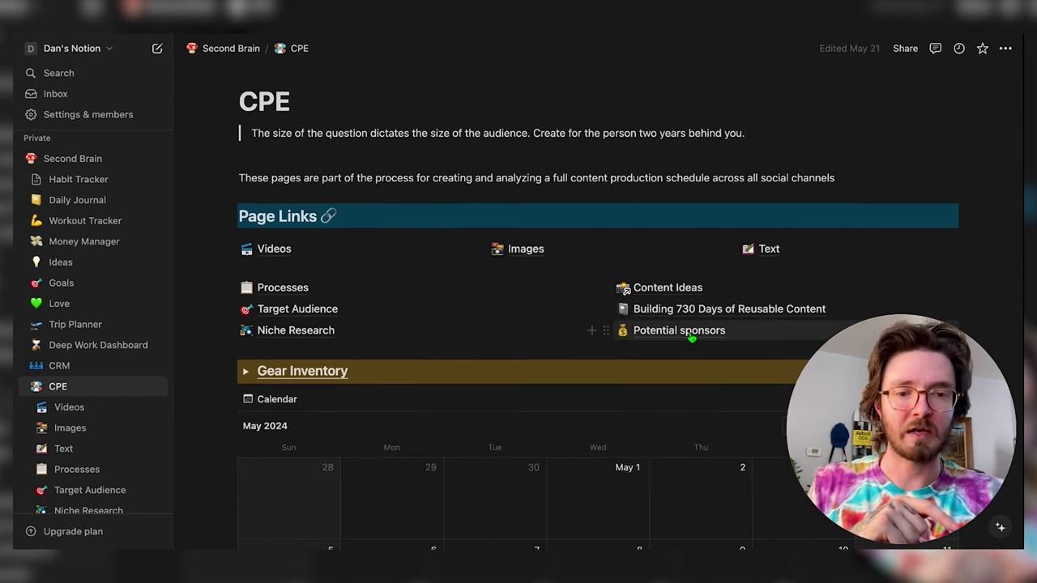
mouse_move(691, 339)
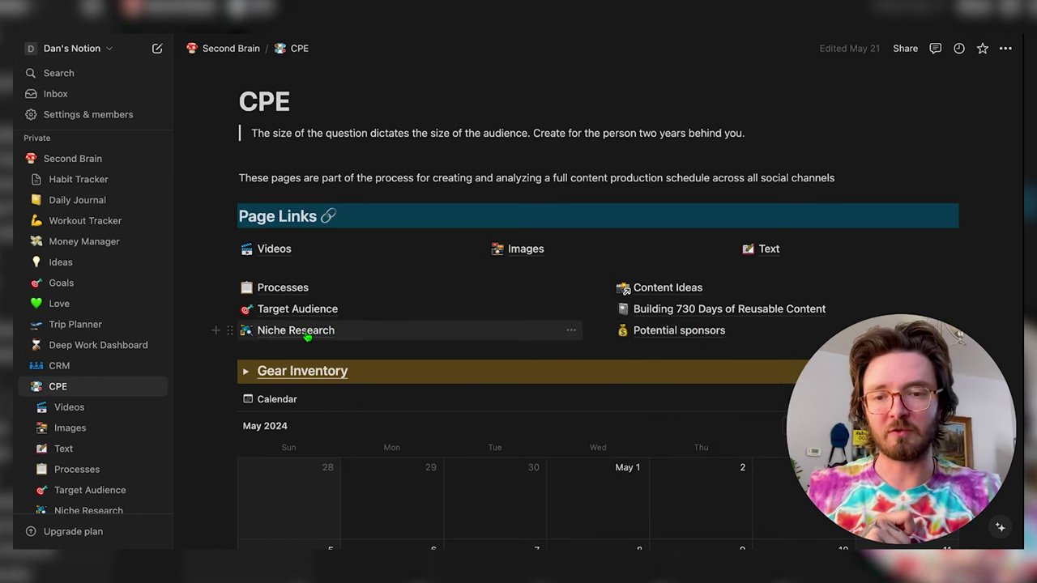
mouse_move(658, 339)
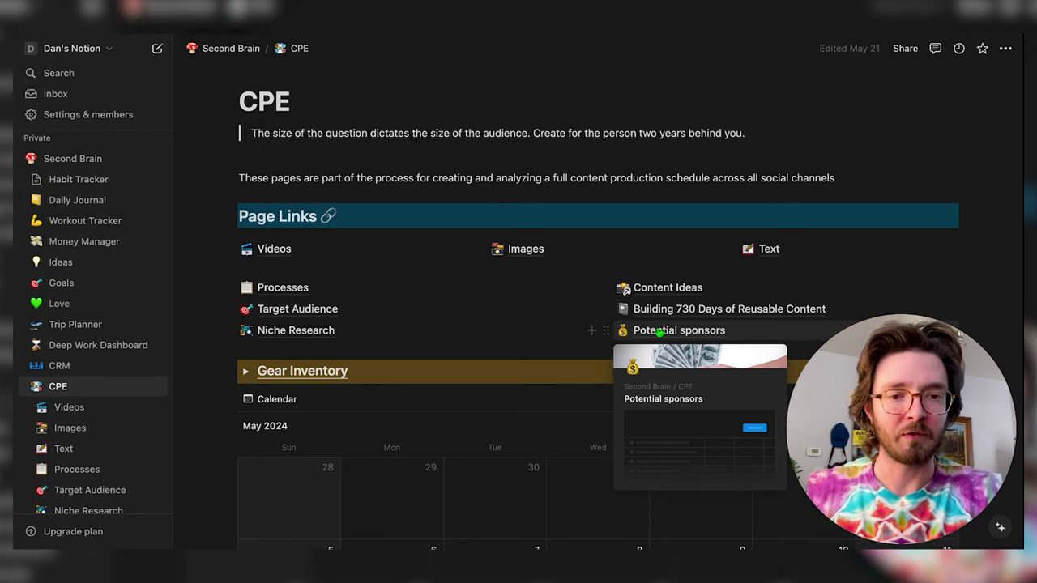
mouse_move(707, 320)
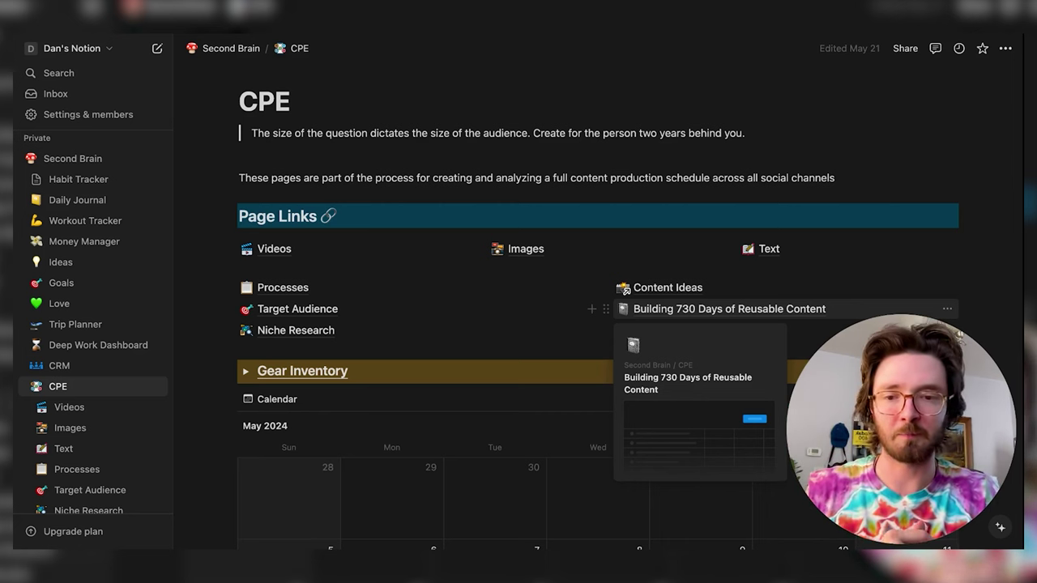
Open CPE's Target Audience page and expand its "Who is my target audience?" and "Goals they have" toggles.
left_click(301, 310)
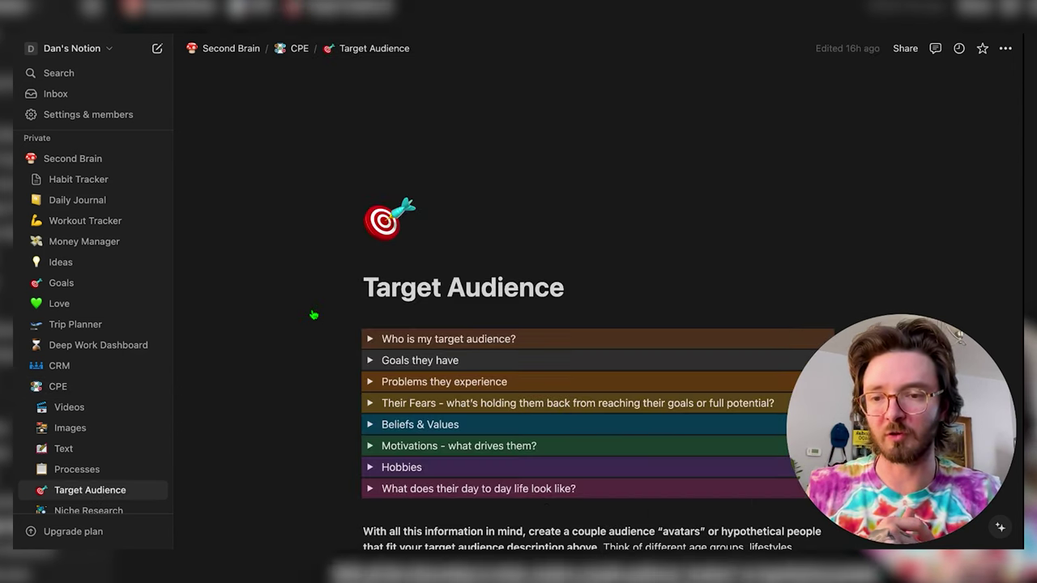
scroll(108, 364, "down", 4)
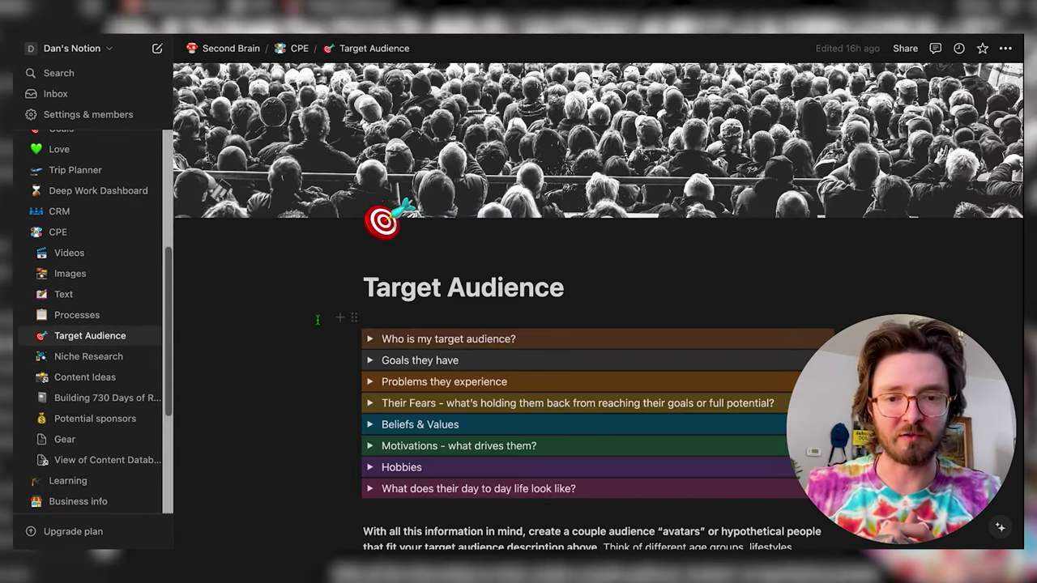
scroll(317, 320, "down", 3)
left_click(369, 200)
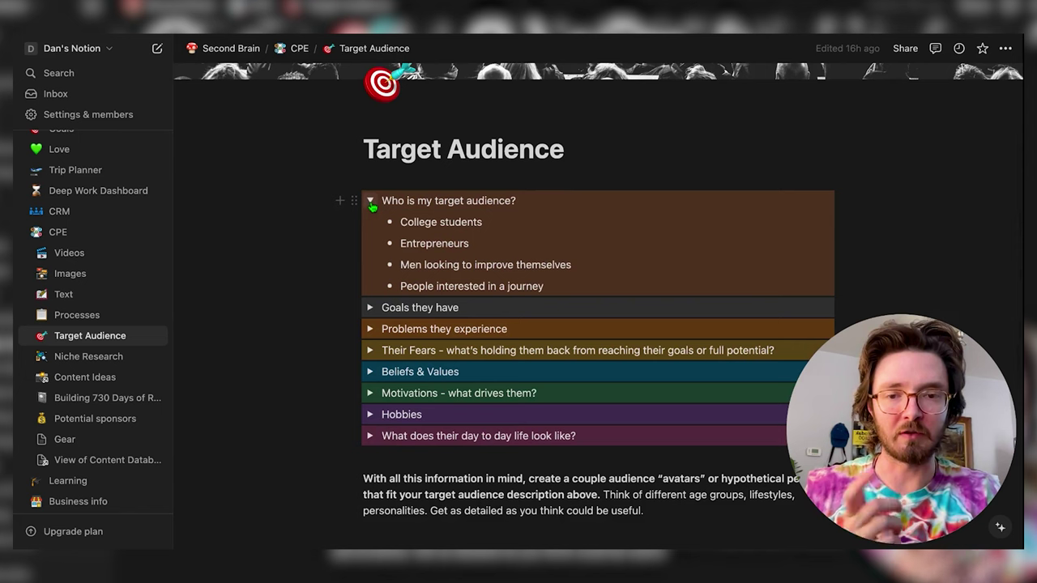
left_click(370, 309)
View CPE's Niche Research, Building 730 Days of Reusable Content and Potential sponsors pages, reading the reusable content table through its 24 Months column.
left_click(89, 358)
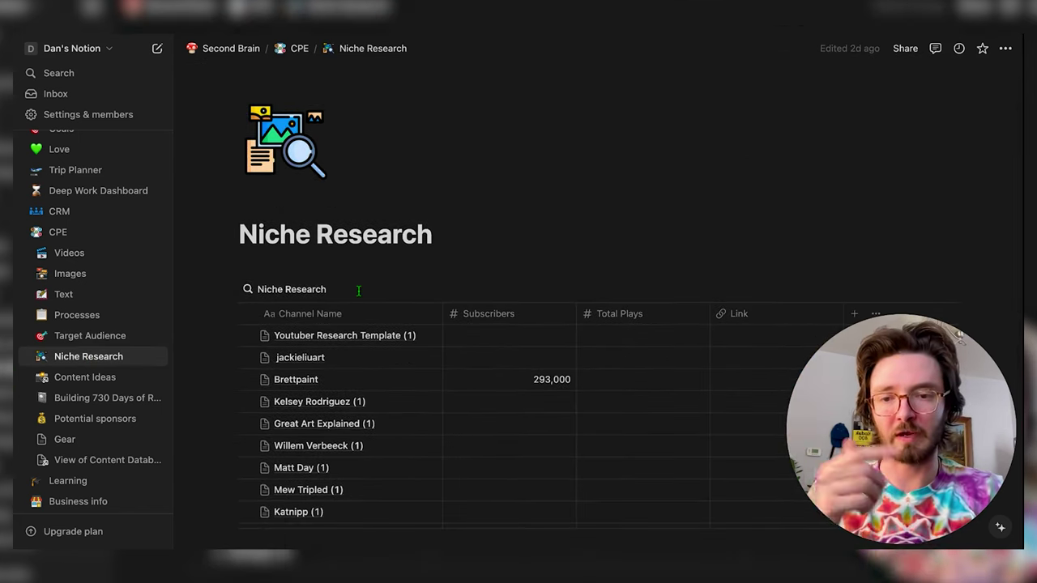
left_click(76, 398)
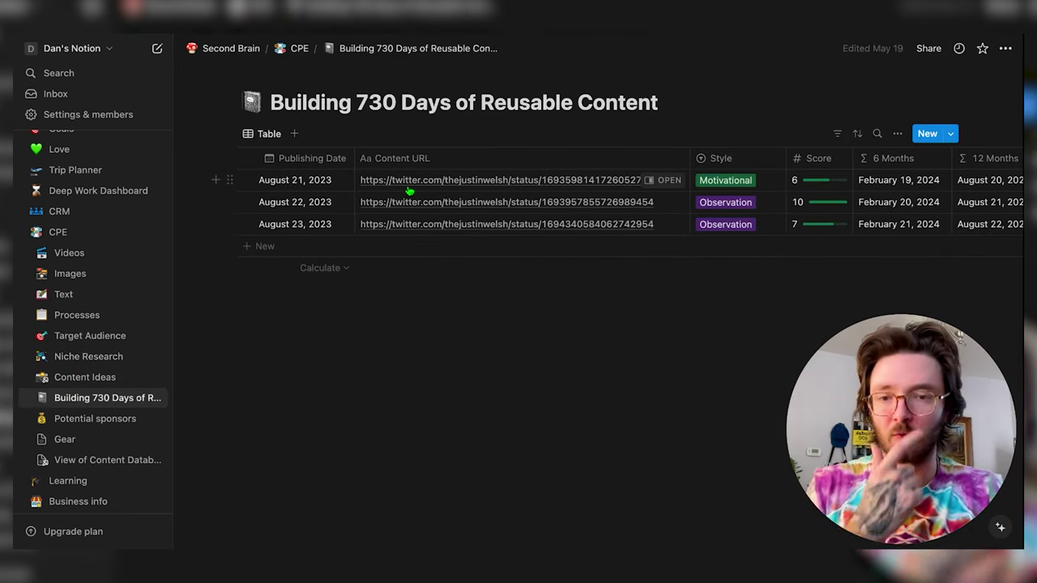
scroll(640, 215, "right", 3)
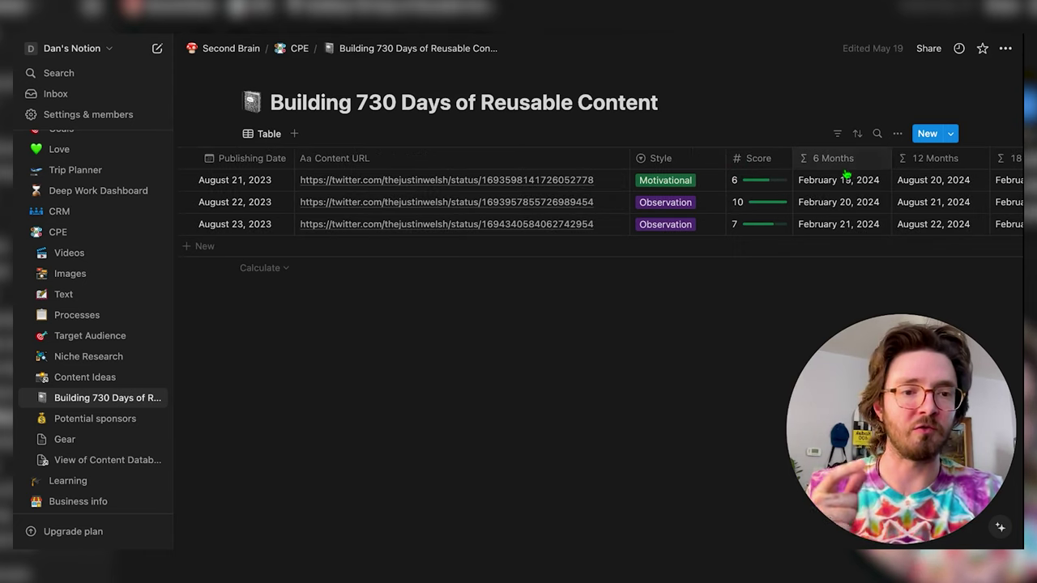
scroll(486, 194, "right", 2)
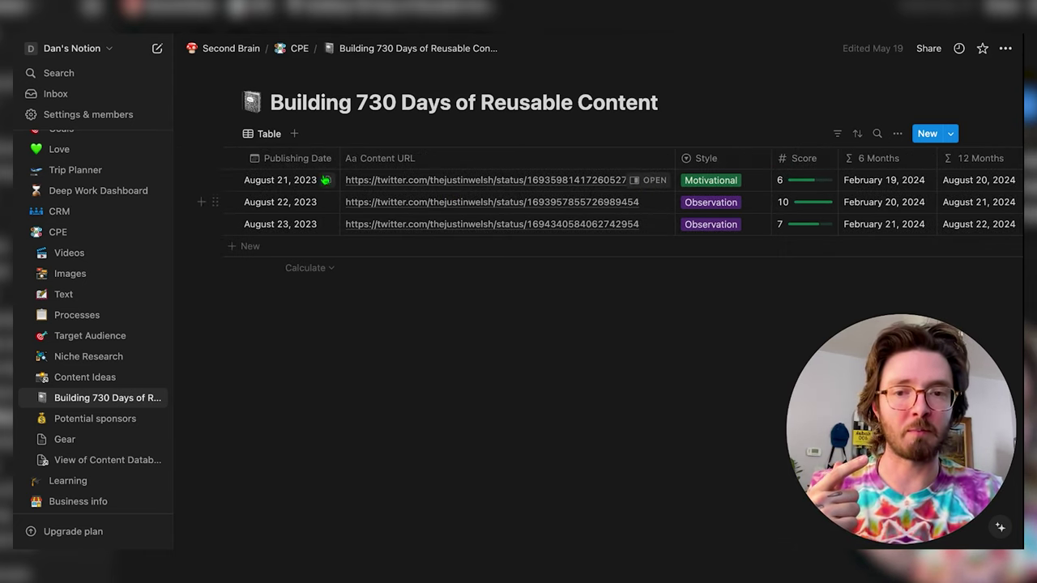
scroll(568, 198, "right", 4)
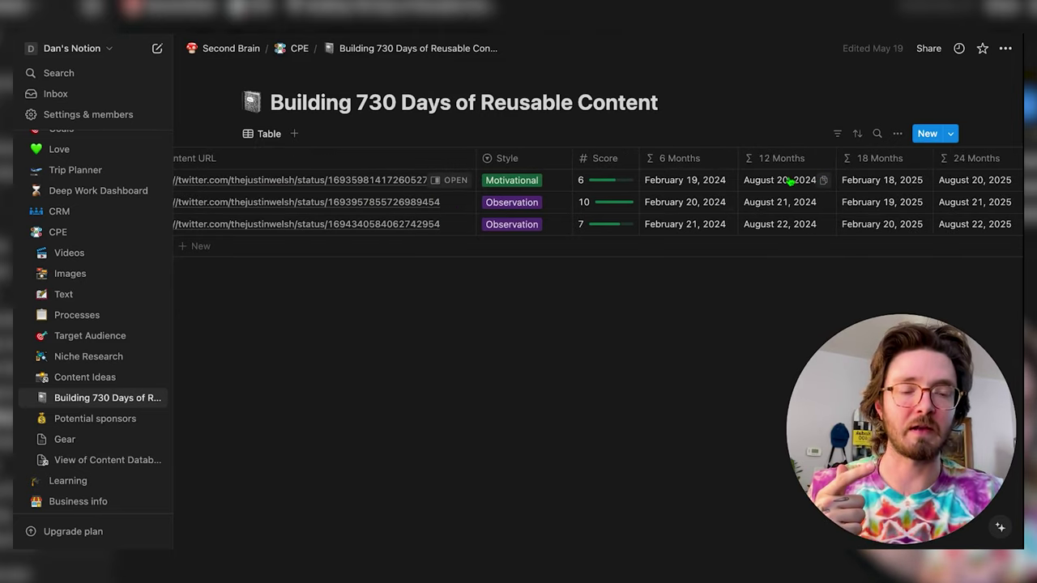
scroll(793, 180, "right", 5)
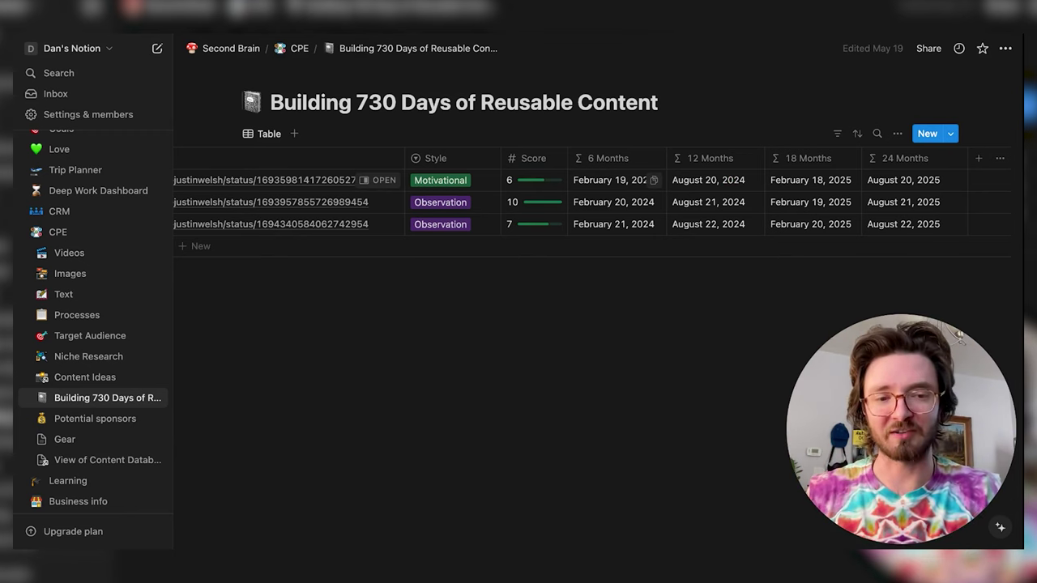
left_click(83, 420)
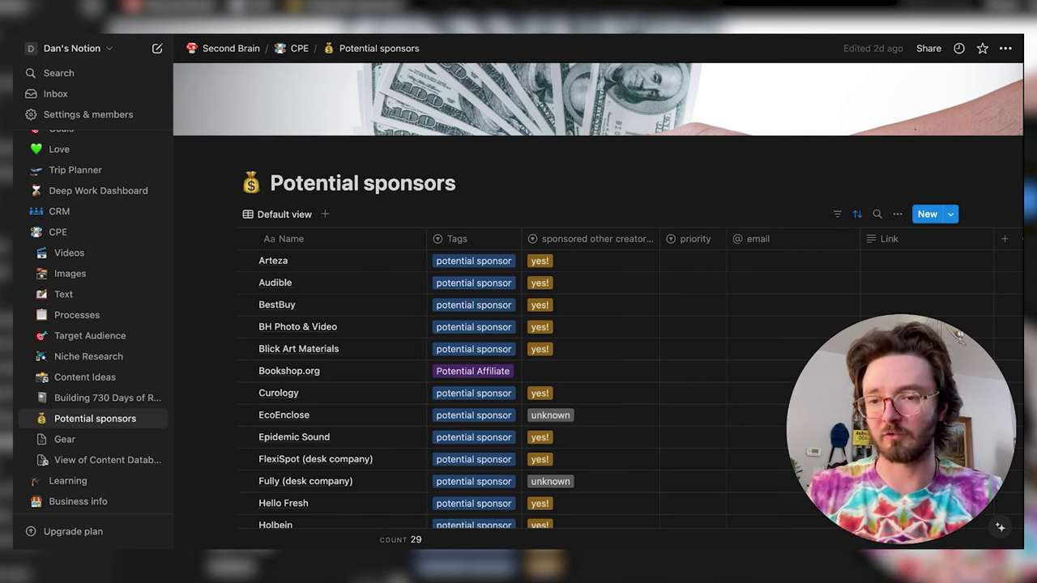
Return to the CPE page, expand and collapse its Gear Inventory table, and view the content Calendar below it.
left_click(64, 235)
scroll(458, 243, "down", 3)
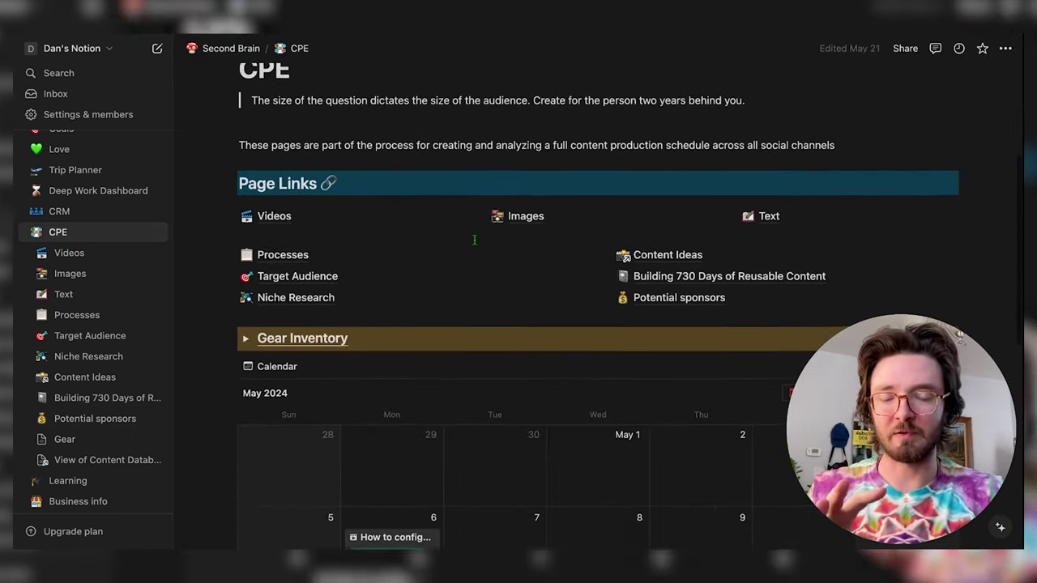
left_click(246, 338)
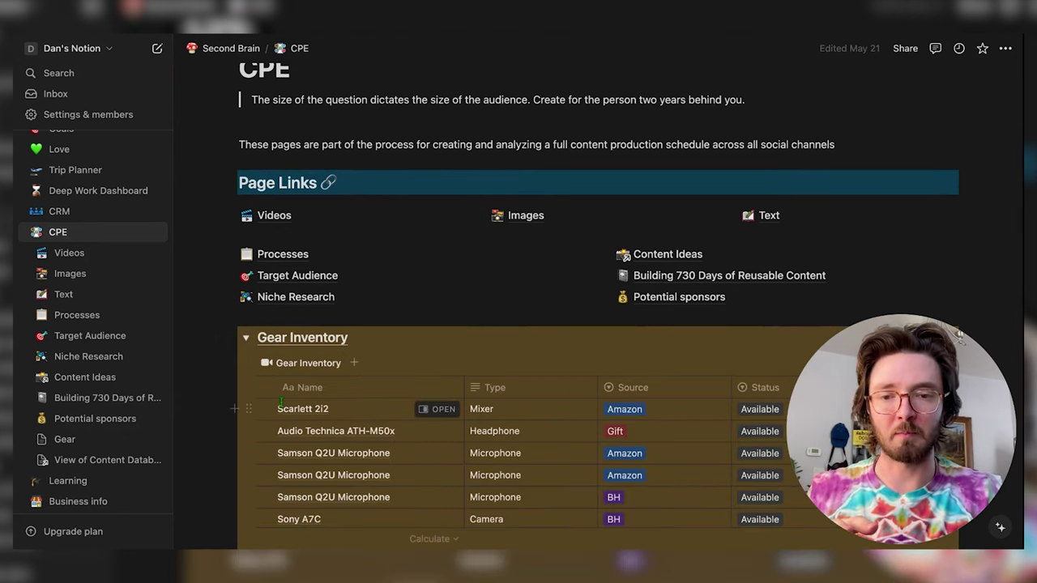
scroll(280, 403, "down", 2)
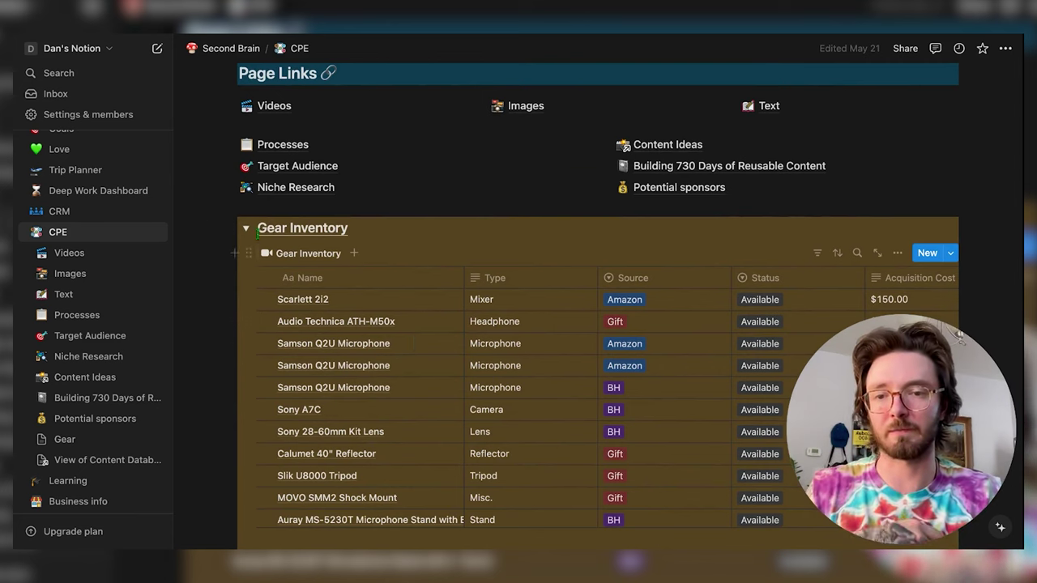
left_click(245, 227)
scroll(304, 271, "down", 2)
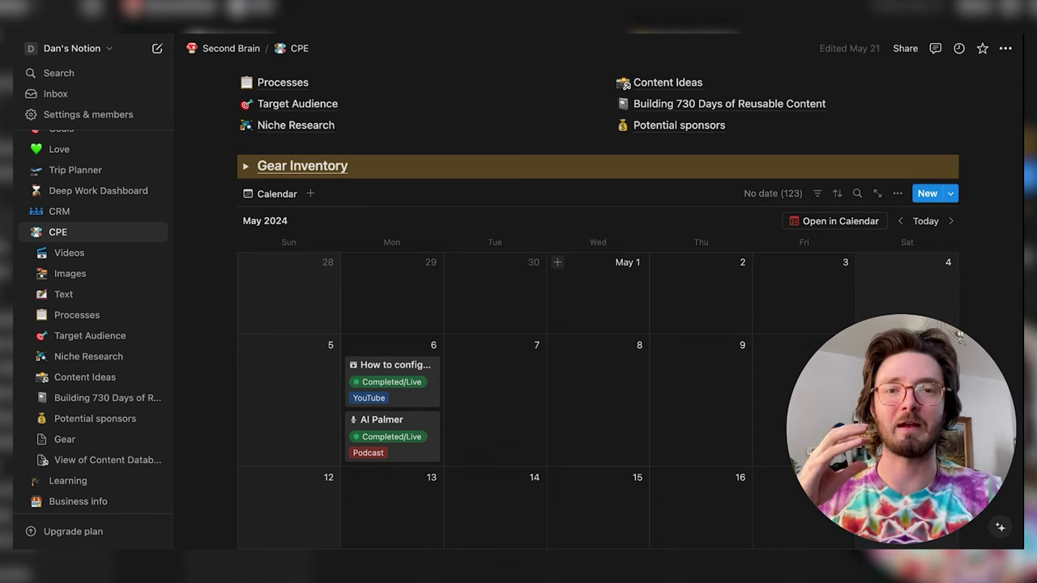
Open CPE's Videos page and review the Video Ideas boards for YouTube Videos, Vertical Videos and Podcast Episodes.
scroll(276, 305, "up", 3)
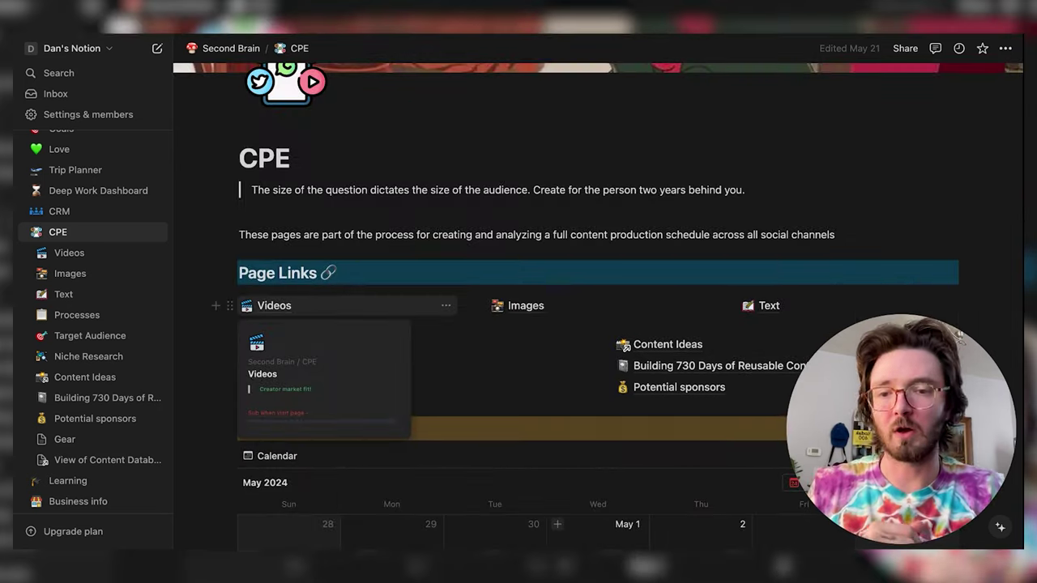
left_click(300, 305)
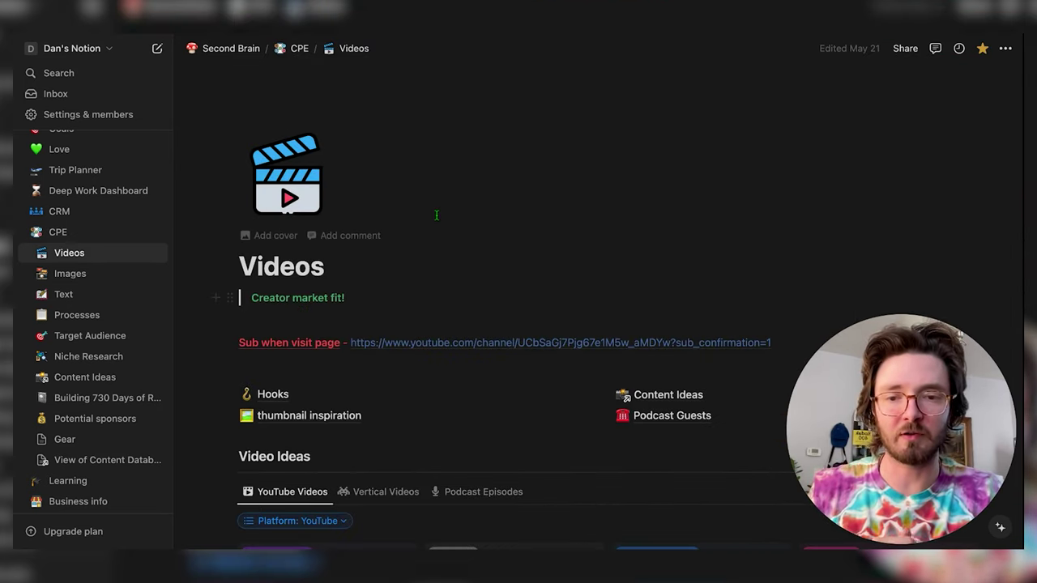
scroll(462, 208, "down", 3)
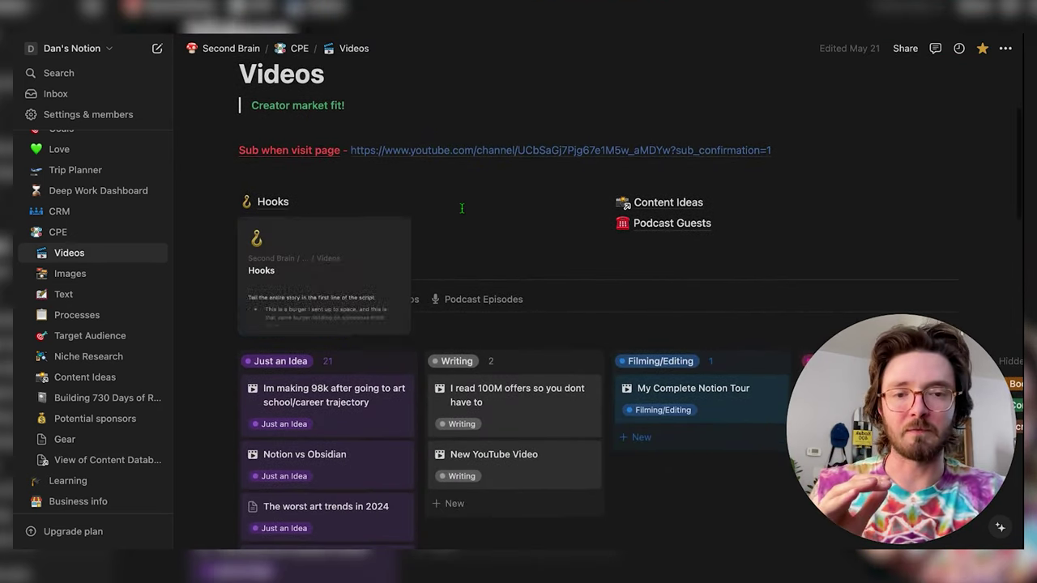
mouse_move(649, 209)
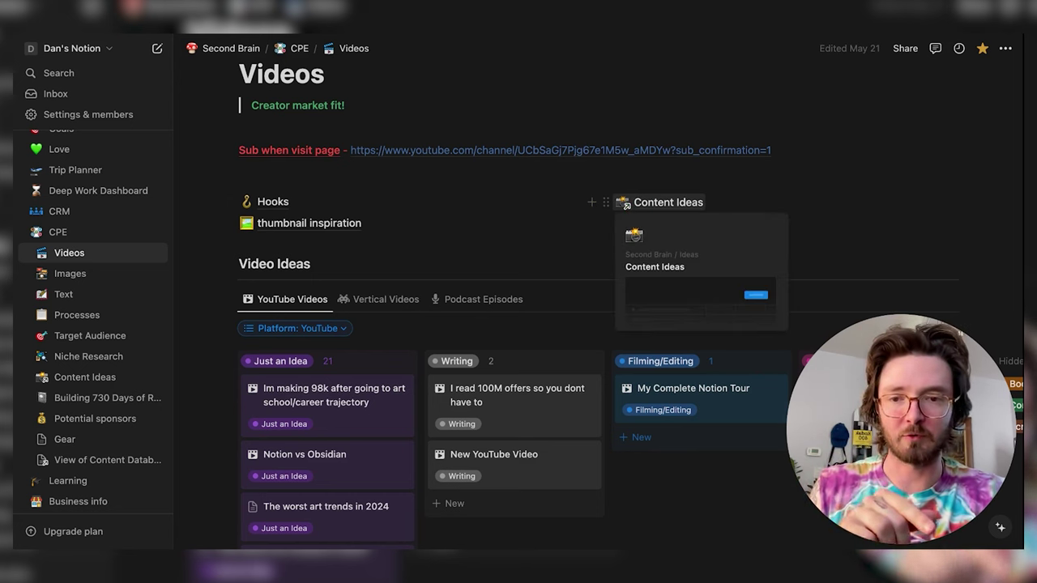
scroll(648, 332, "down", 2)
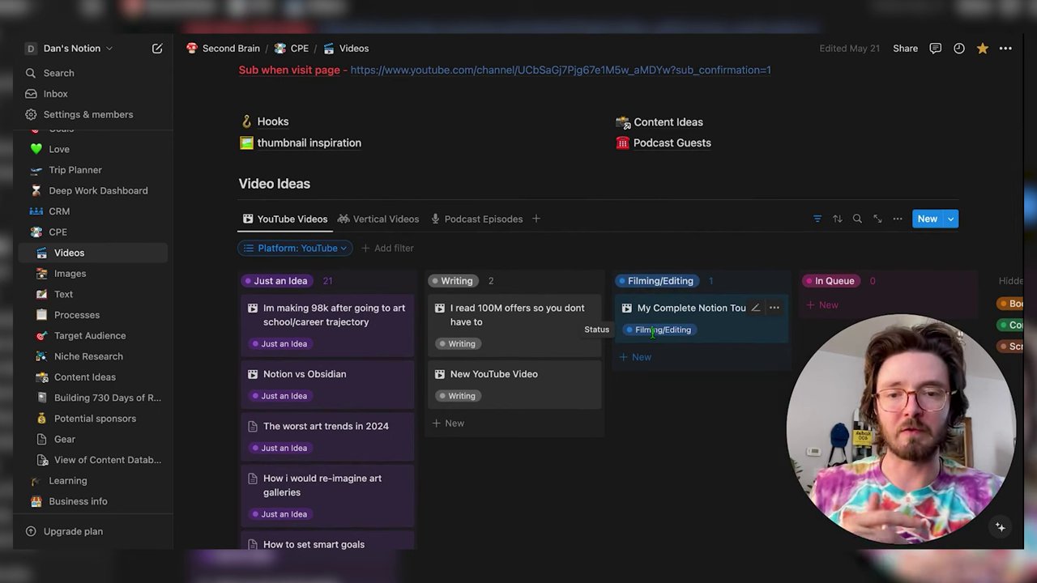
left_click(380, 222)
left_click(473, 221)
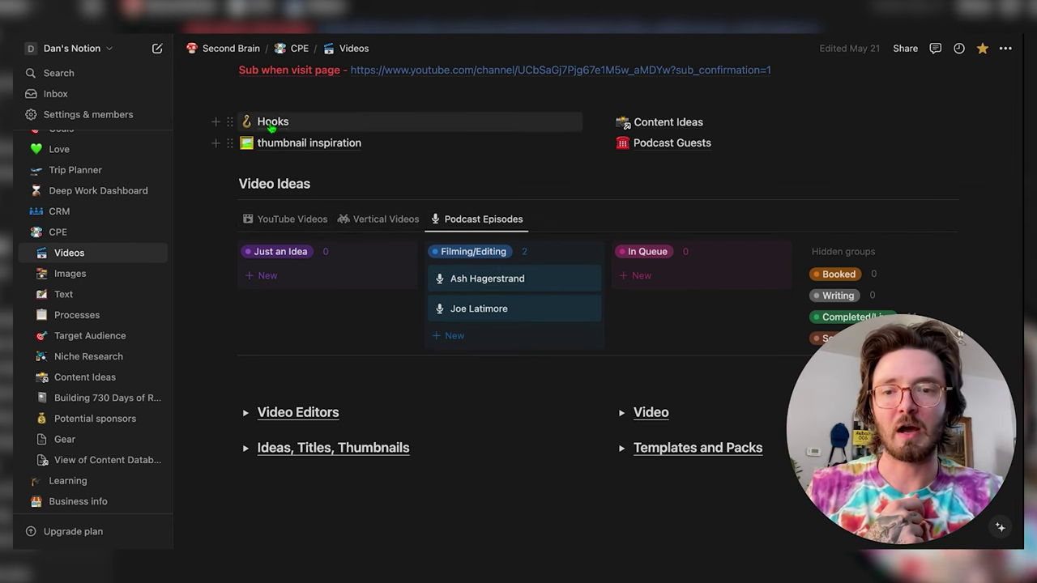
Open the Hooks page, review its script hook examples, and return to the Videos page.
left_click(272, 123)
scroll(462, 206, "down", 2)
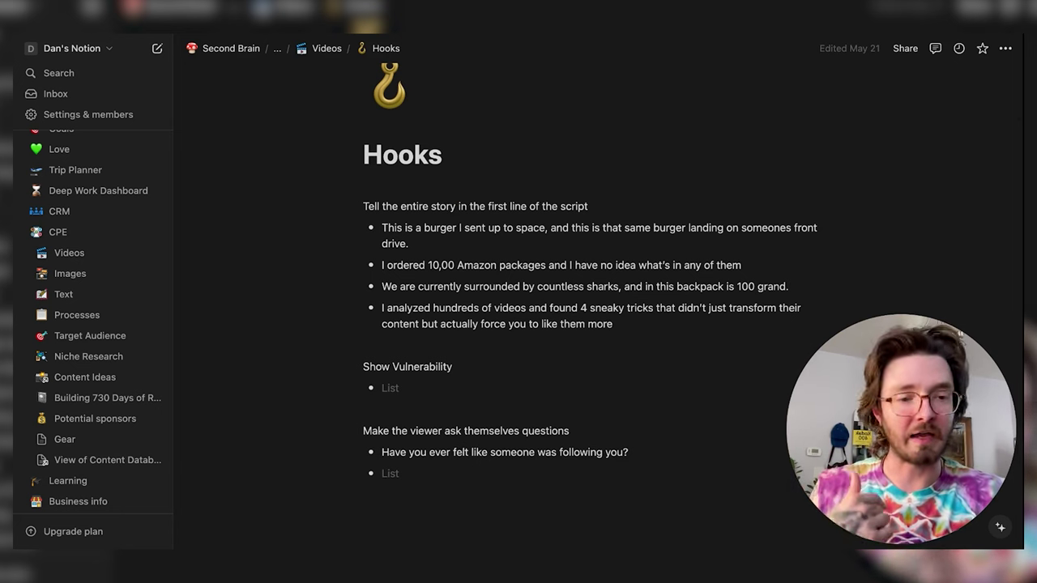
left_click(327, 48)
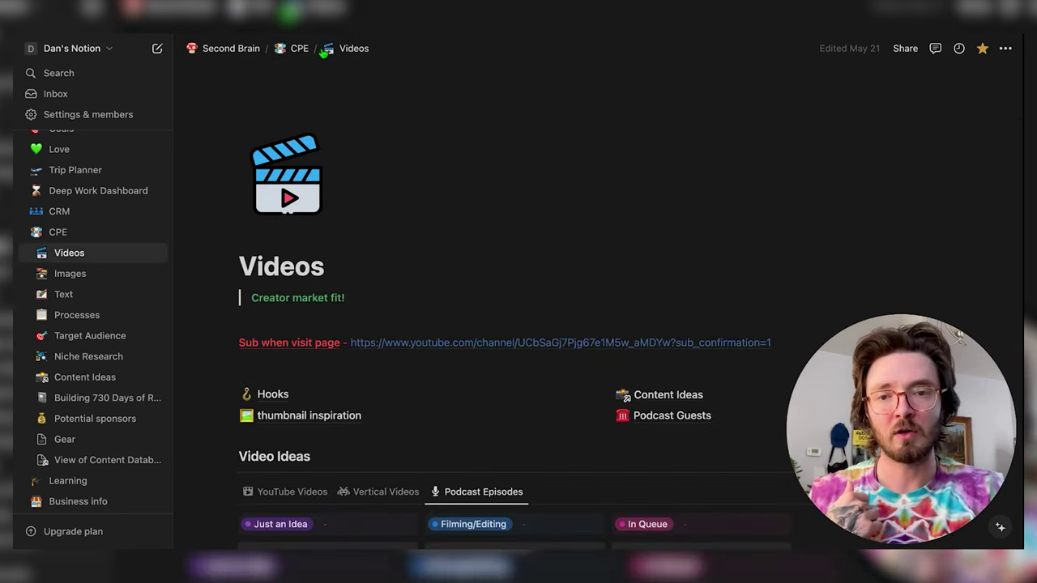
Browse the thumbnail inspiration gallery, return to the Videos page, and locate its Podcast Guests link.
scroll(344, 337, "down", 2)
left_click(337, 318)
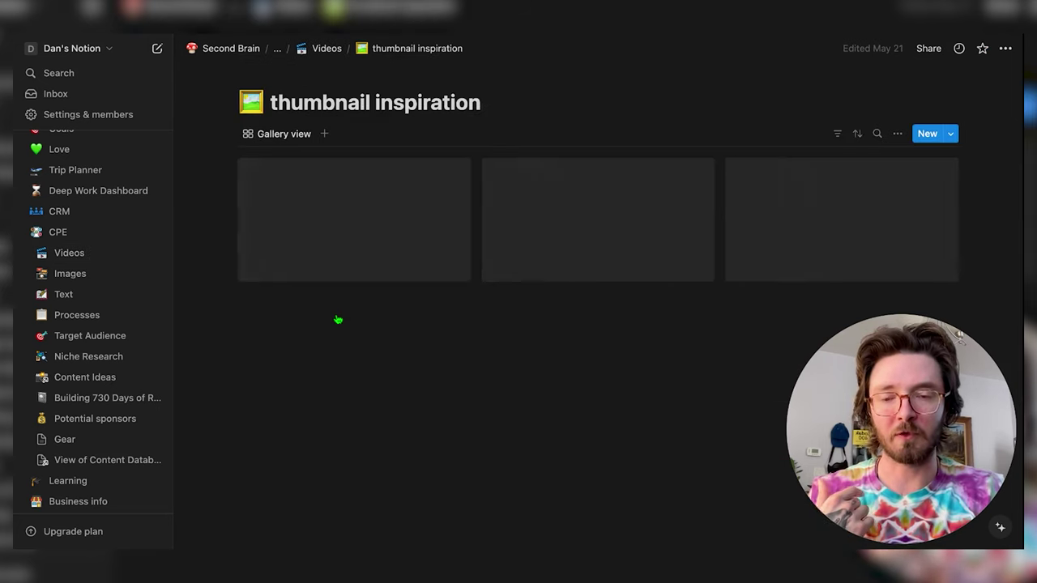
scroll(382, 327, "down", 1)
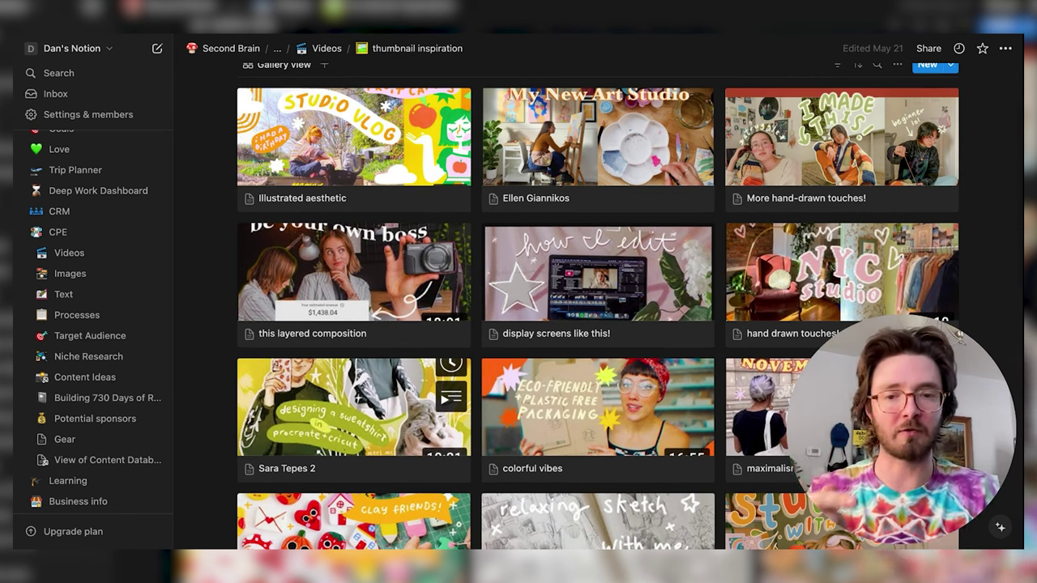
scroll(354, 340, "up", 2)
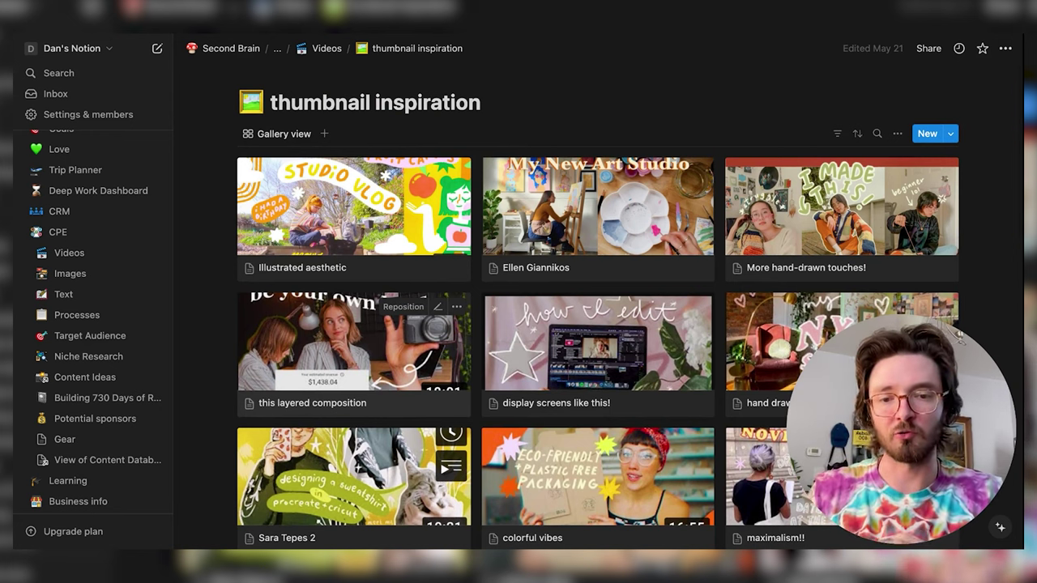
left_click(326, 48)
mouse_move(683, 272)
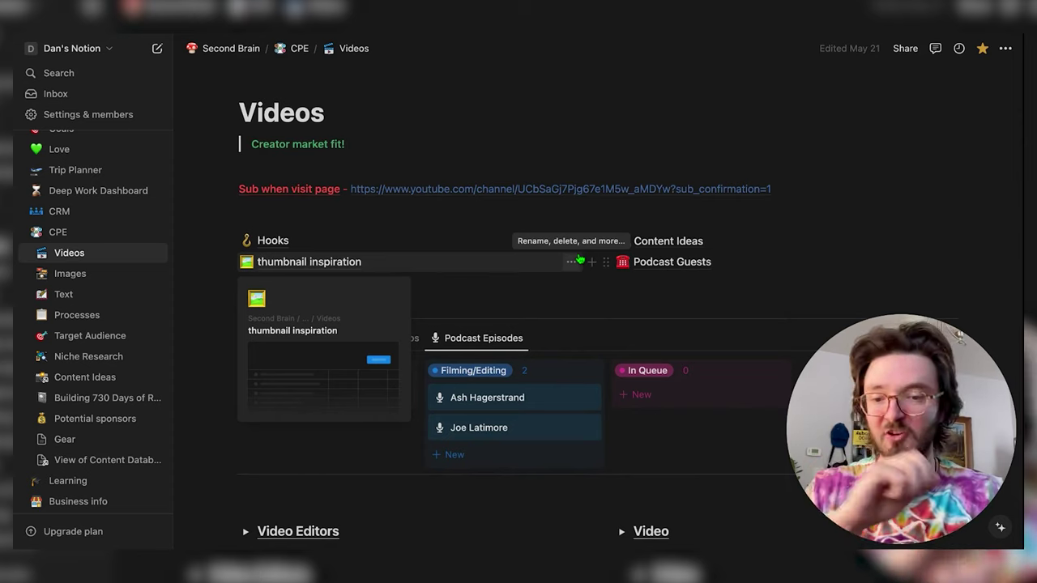
Expand the Video Editors, Ideas, Titles, Thumbnails and Video toggles on the Videos page, and briefly check Templates and Packs.
scroll(365, 308, "down", 1)
scroll(299, 320, "down", 2)
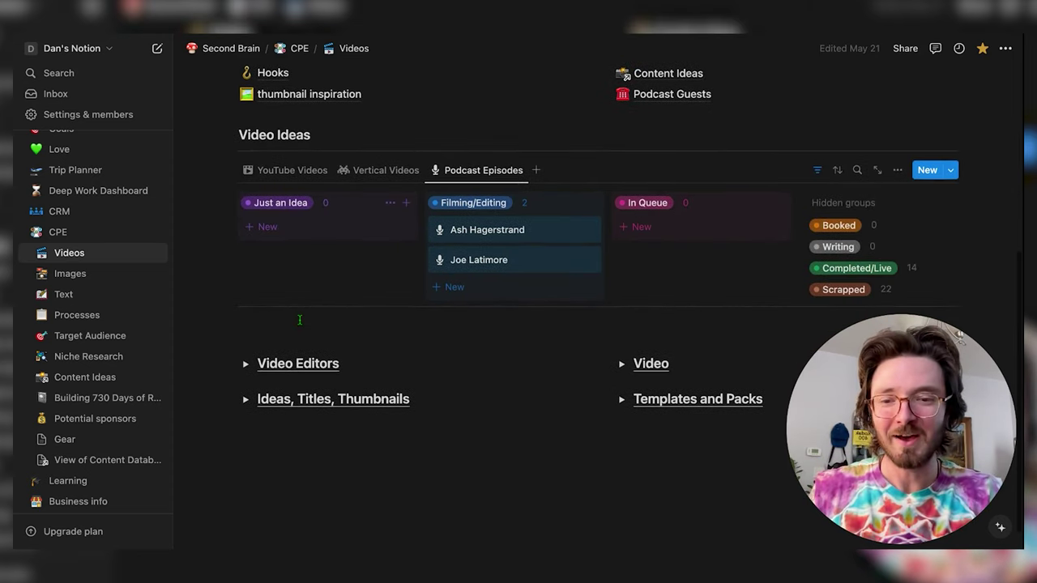
left_click(246, 364)
scroll(243, 373, "down", 2)
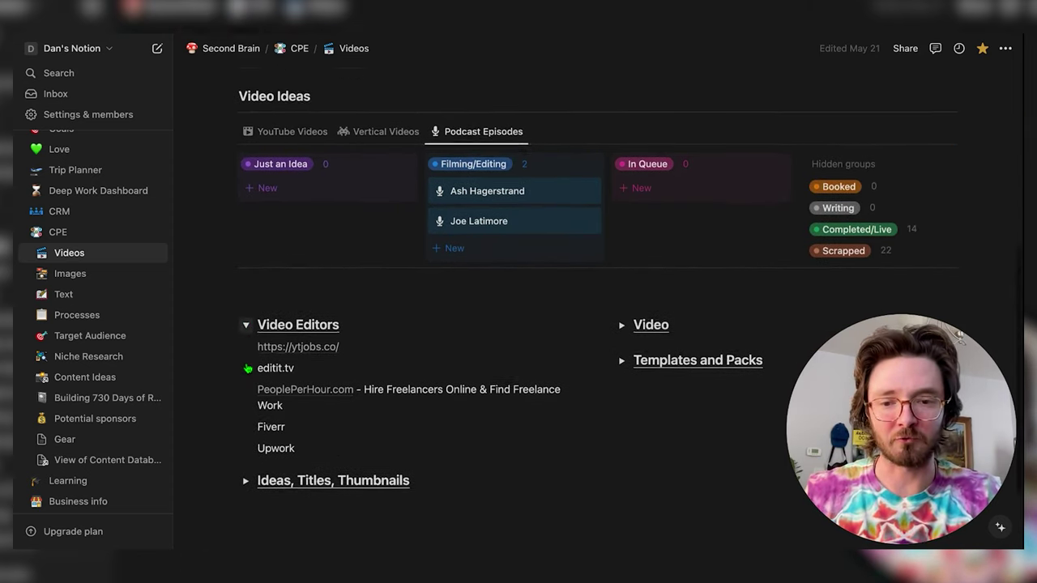
left_click(246, 437)
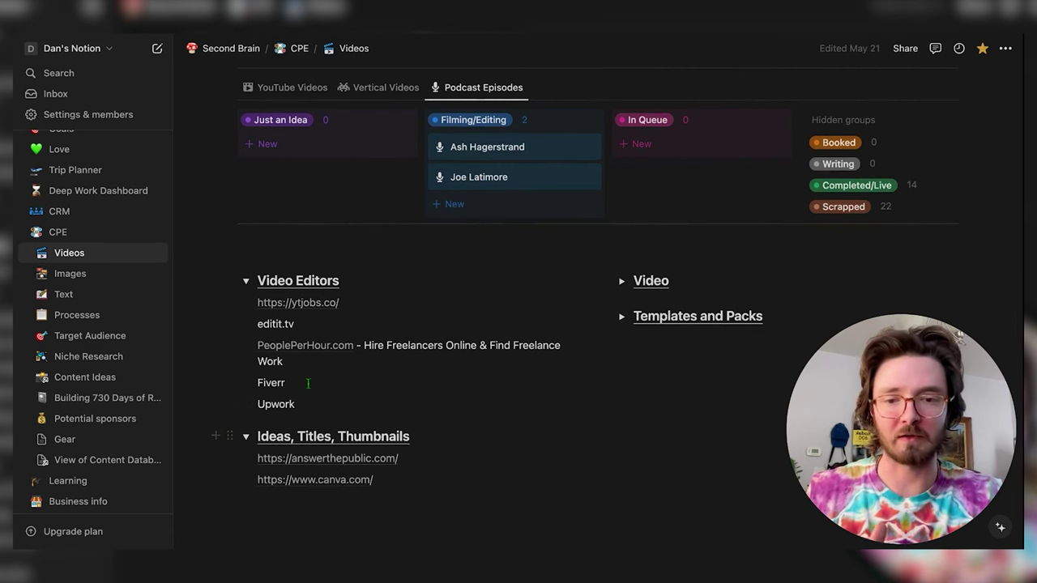
left_click(621, 280)
scroll(628, 320, "down", 1)
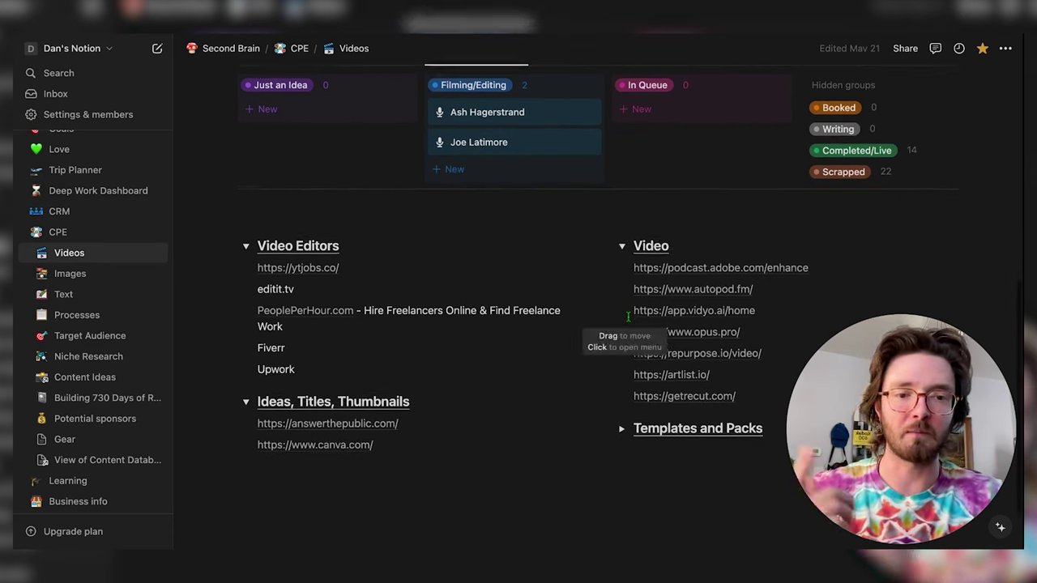
left_click(622, 422)
left_click(621, 422)
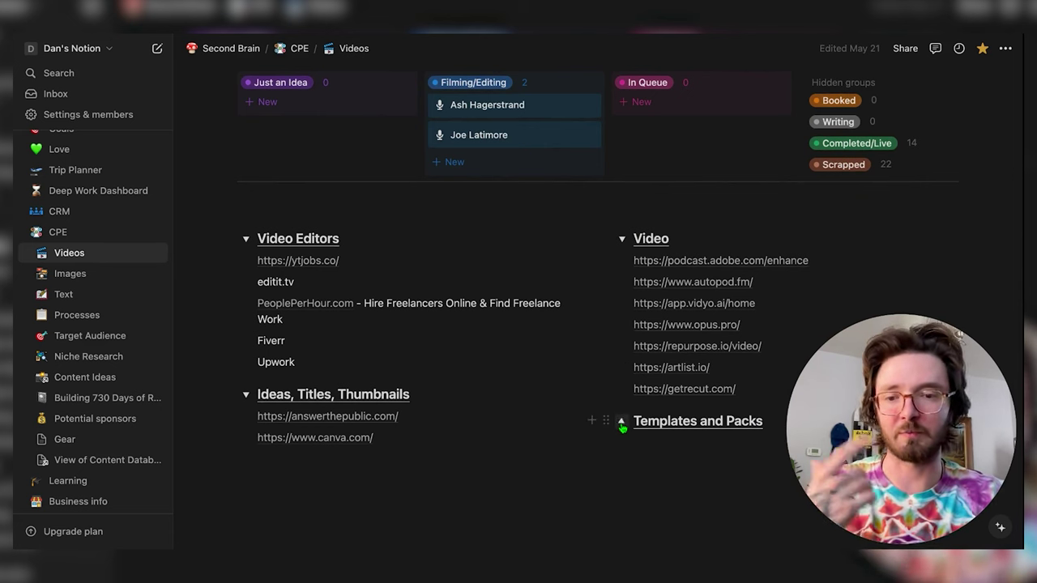
left_click(621, 238)
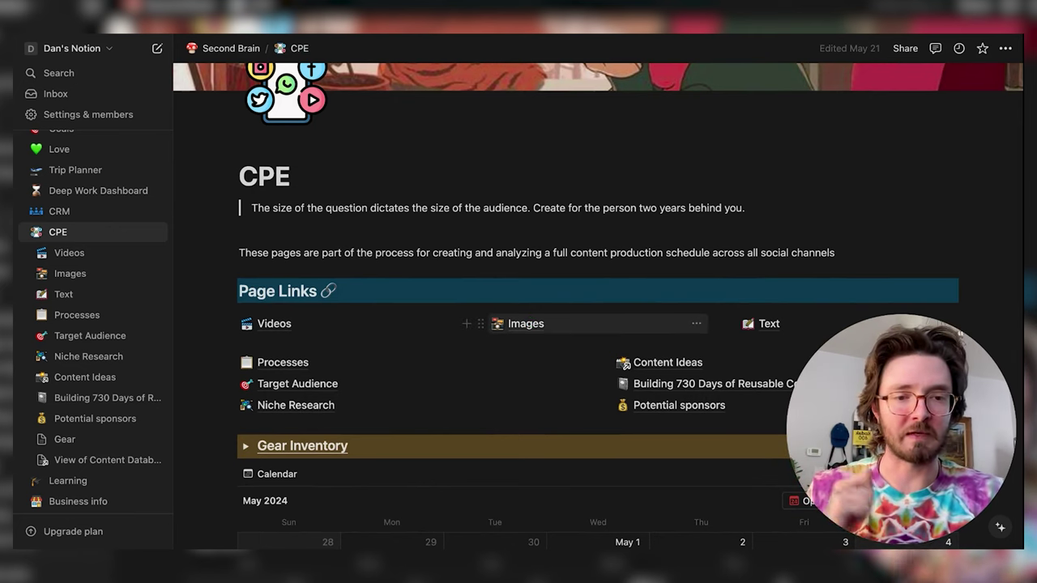
Open CPE's Images page, review its Rules for IG and Instagram board, and return to the CPE page.
left_click(526, 324)
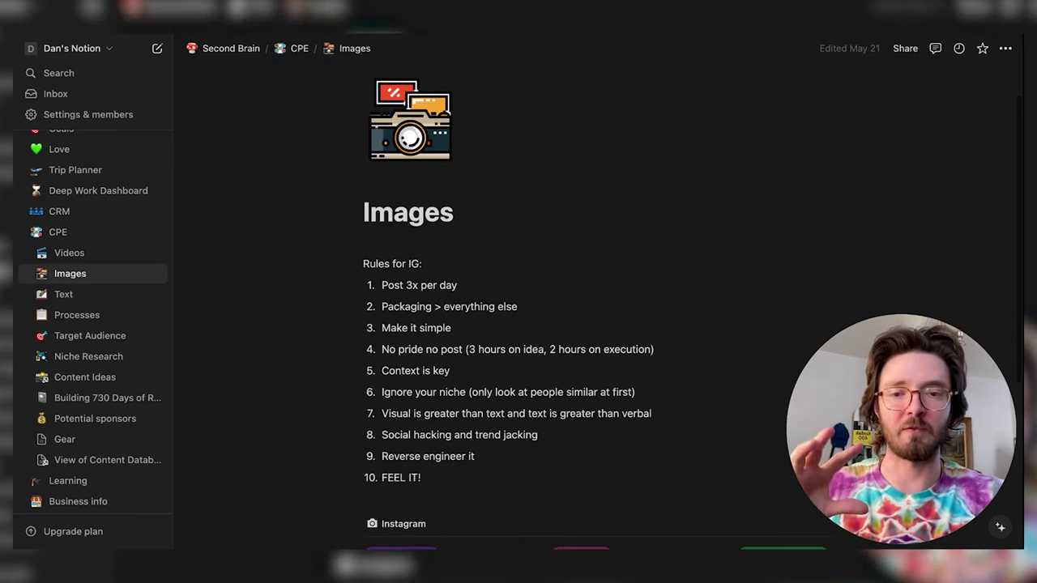
scroll(520, 352, "down", 5)
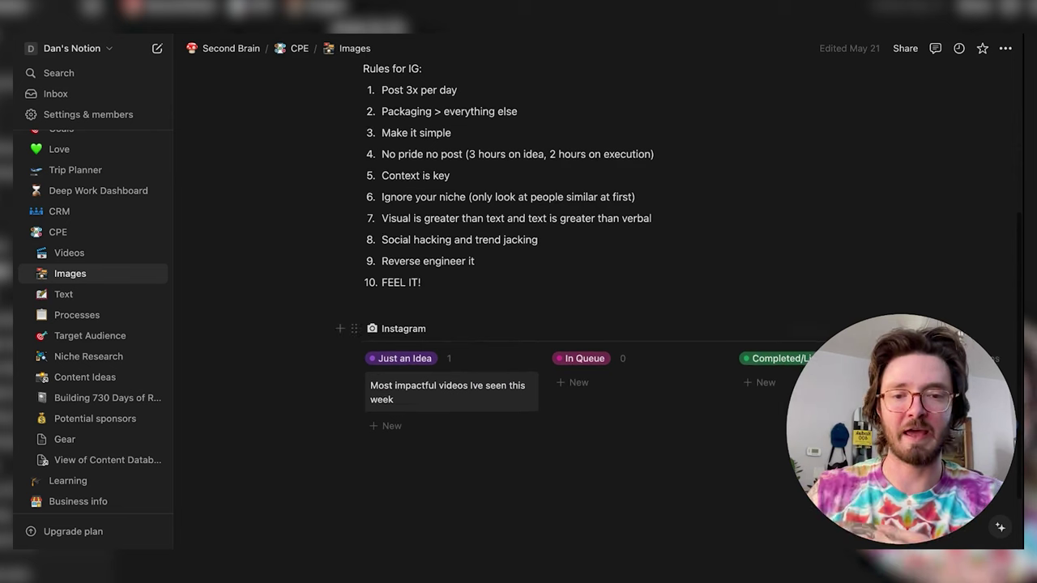
scroll(445, 262, "up", 2)
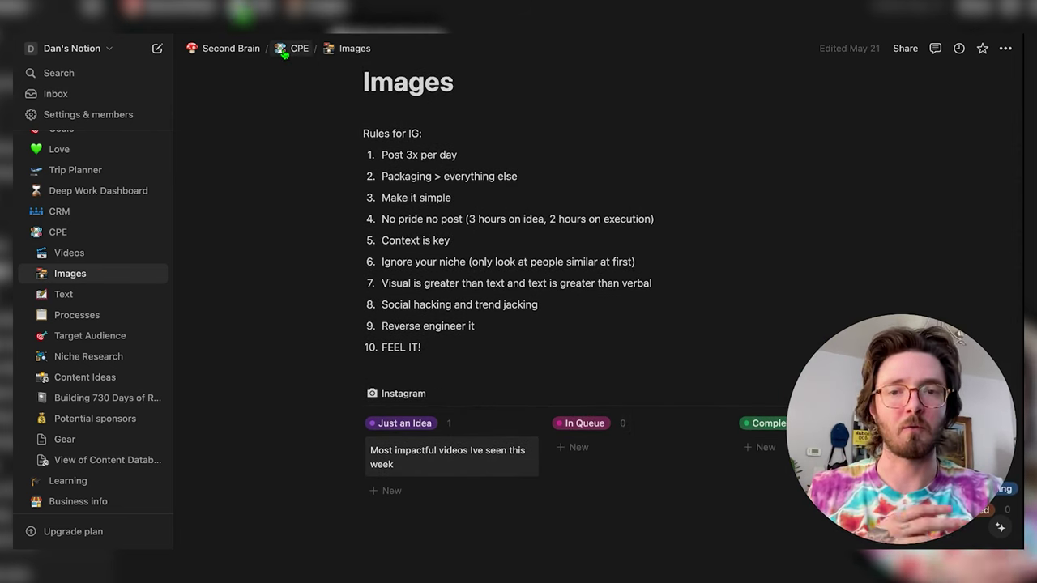
left_click(285, 52)
Open CPE's Text page and return to the Project Management links on the Second Brain page.
scroll(534, 308, "down", 3)
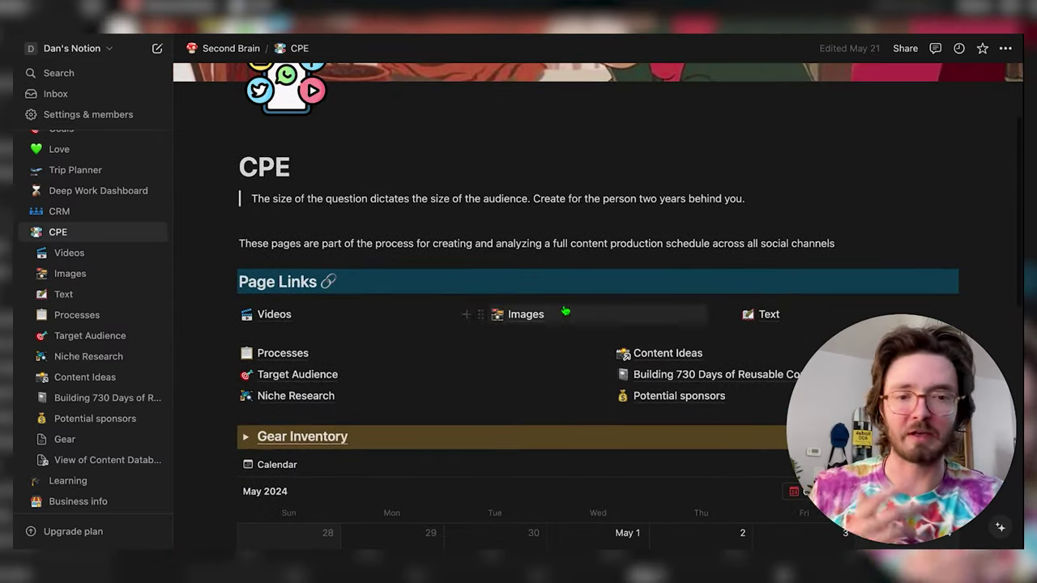
left_click(766, 316)
scroll(536, 332, "down", 3)
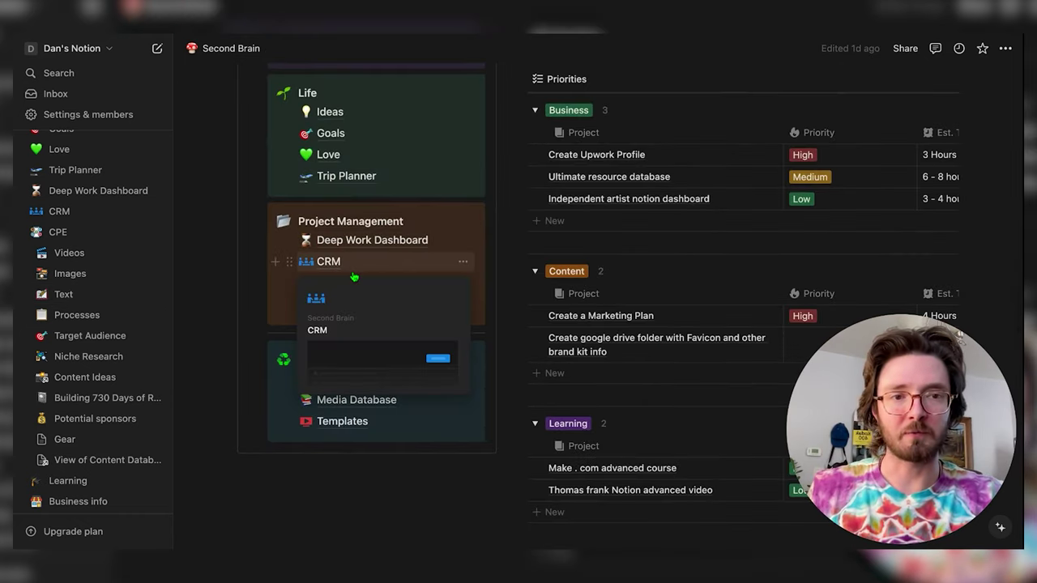
Open the Learning page under Project Management, review its course list, and return to Second Brain.
left_click(340, 304)
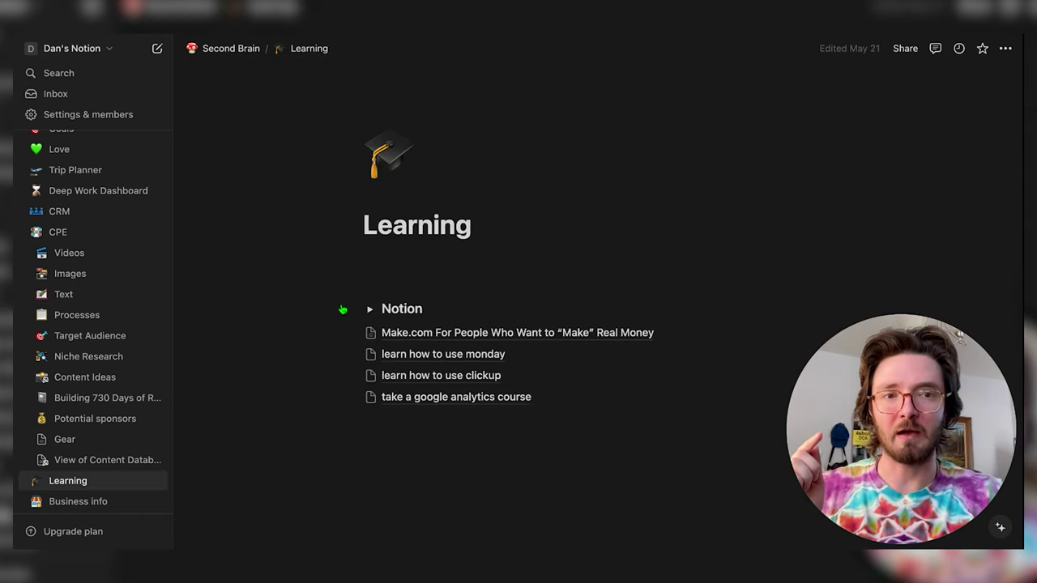
left_click_drag(445, 368, 449, 365)
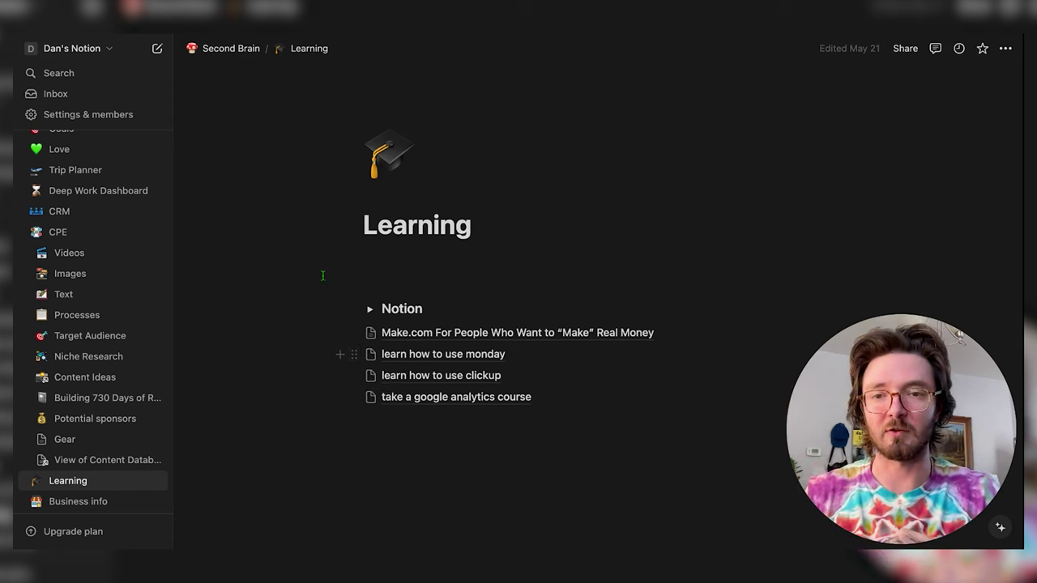
left_click(218, 50)
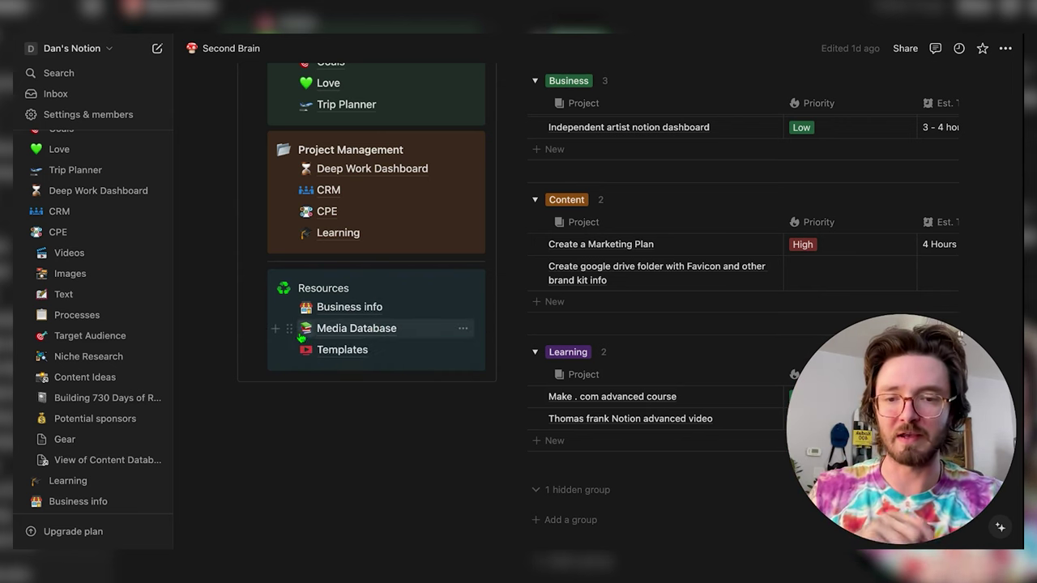
Open the Business info page under Resources, review its business description and Business board cards, and return to Second Brain.
mouse_move(337, 360)
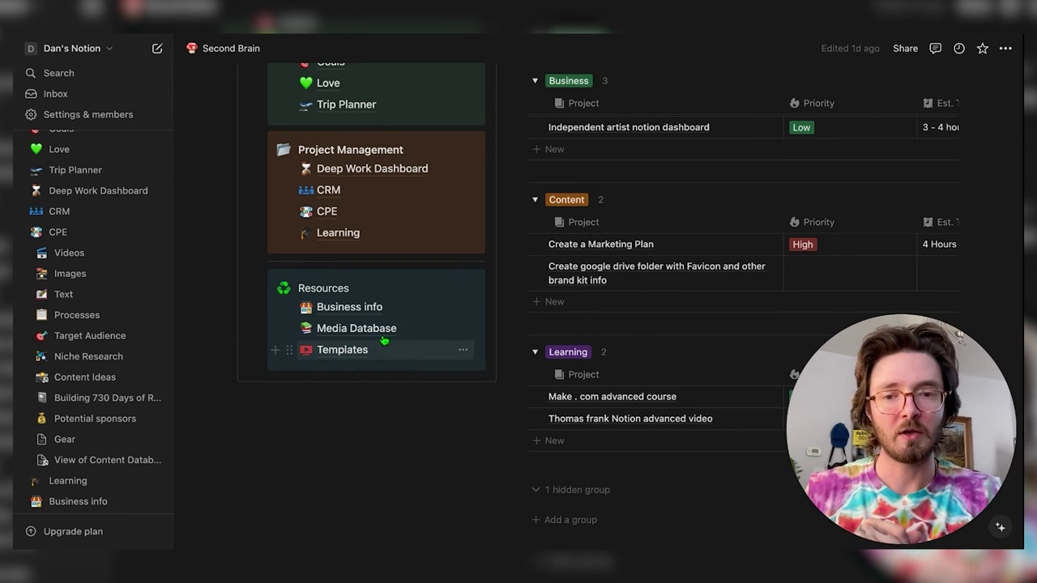
left_click(348, 310)
scroll(345, 315, "down", 5)
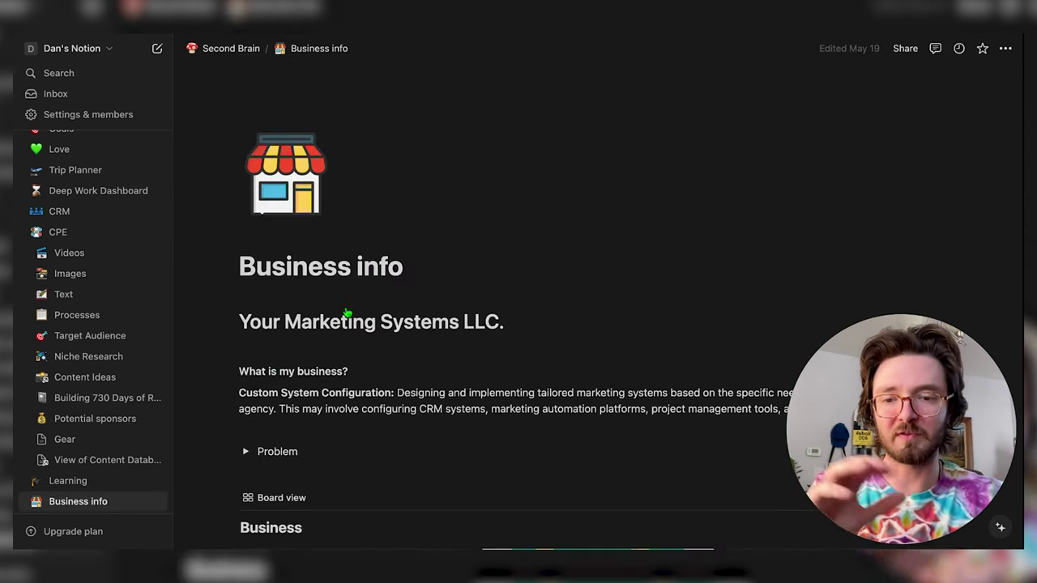
scroll(600, 324, "down", 2)
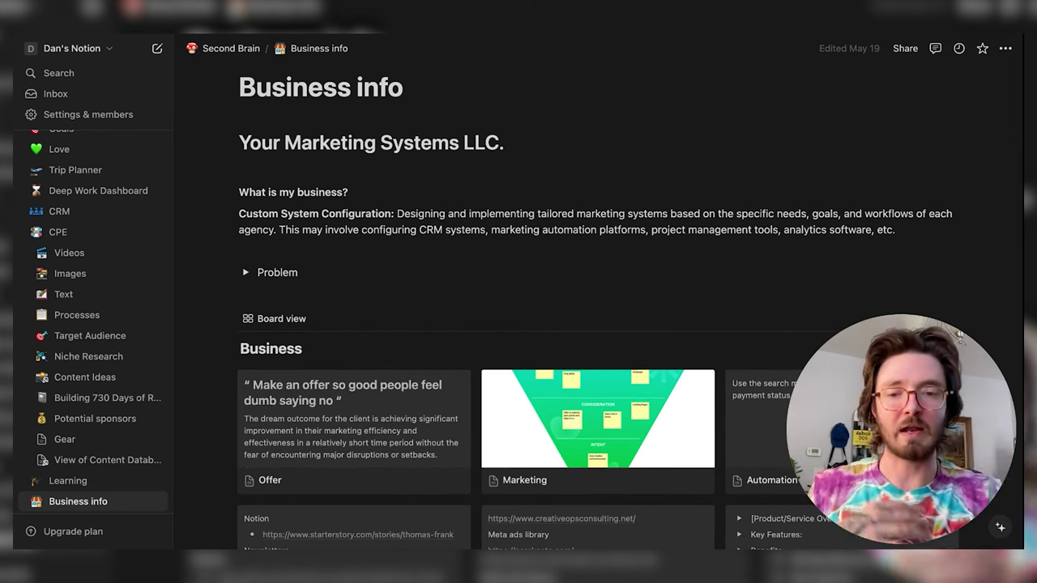
scroll(607, 296, "down", 1)
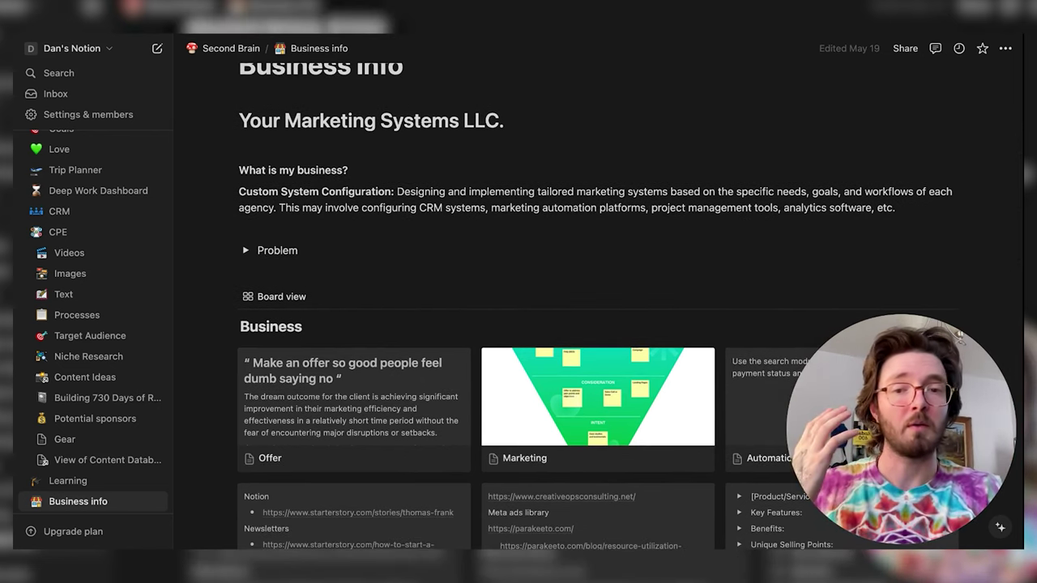
scroll(356, 348, "down", 3)
scroll(357, 349, "down", 3)
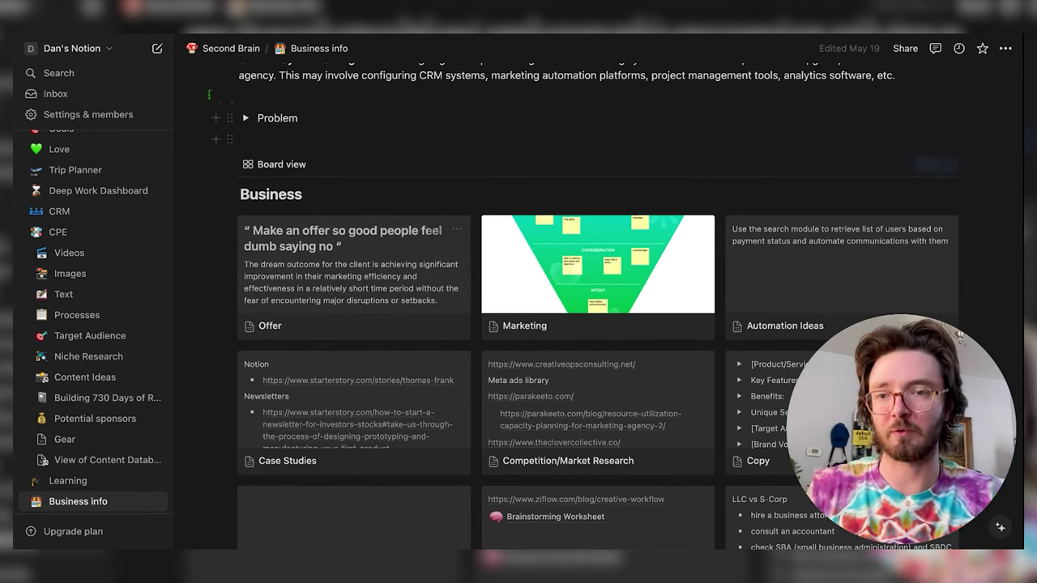
left_click(241, 50)
Open the Media Database under Resources and show its All view.
scroll(568, 284, "down", 7)
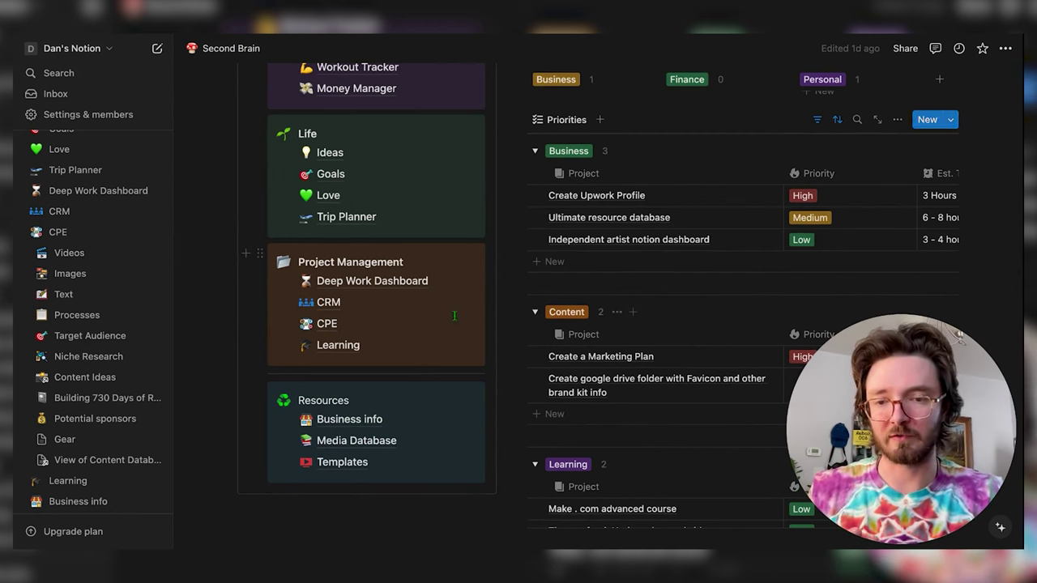
scroll(411, 382, "down", 3)
mouse_move(395, 369)
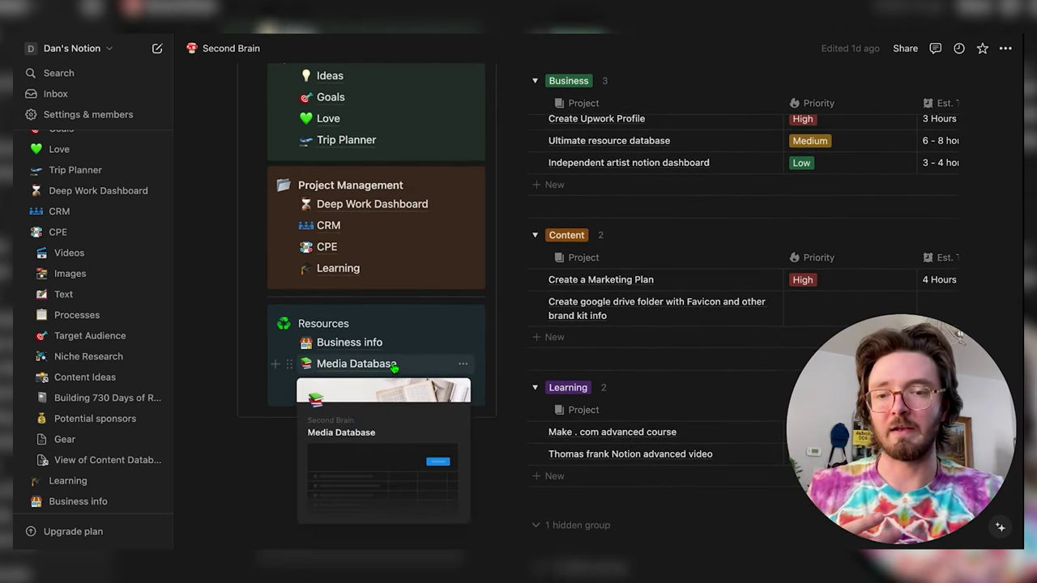
left_click(384, 367)
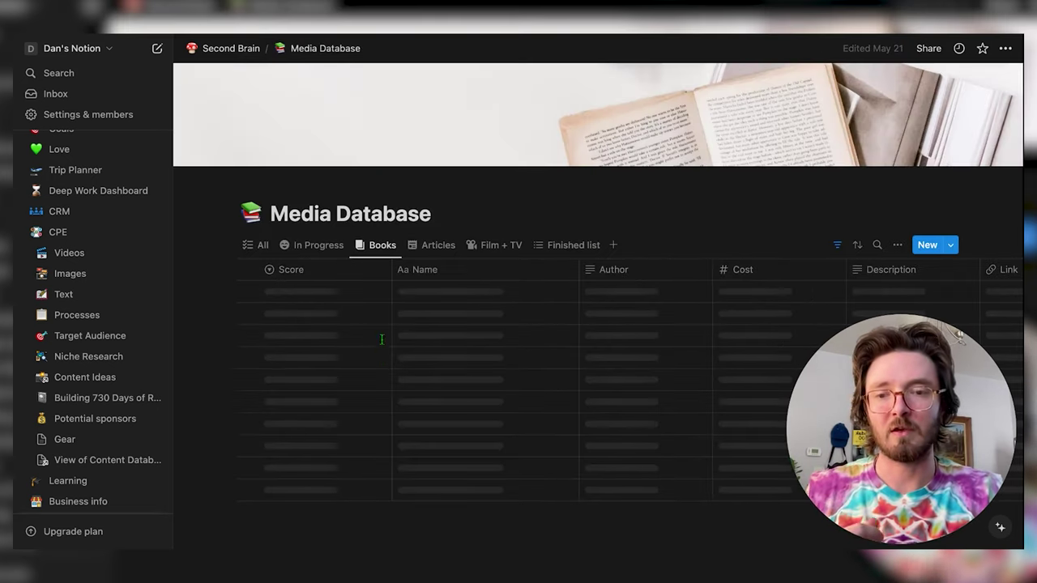
left_click(261, 246)
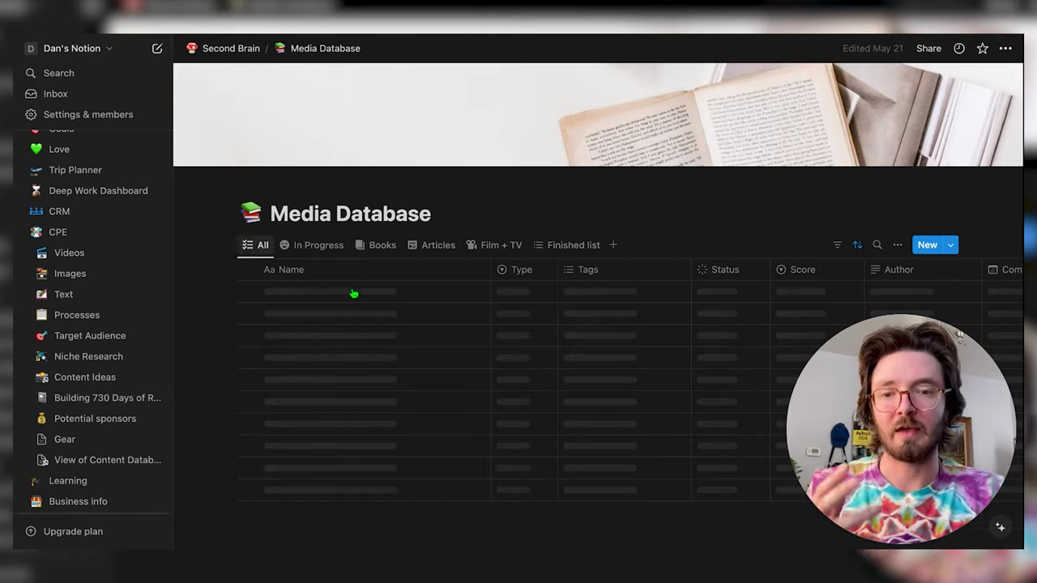
Examine the Media Database's entries along with their Type, Tags, Status, Score and Author columns.
scroll(353, 294, "down", 2)
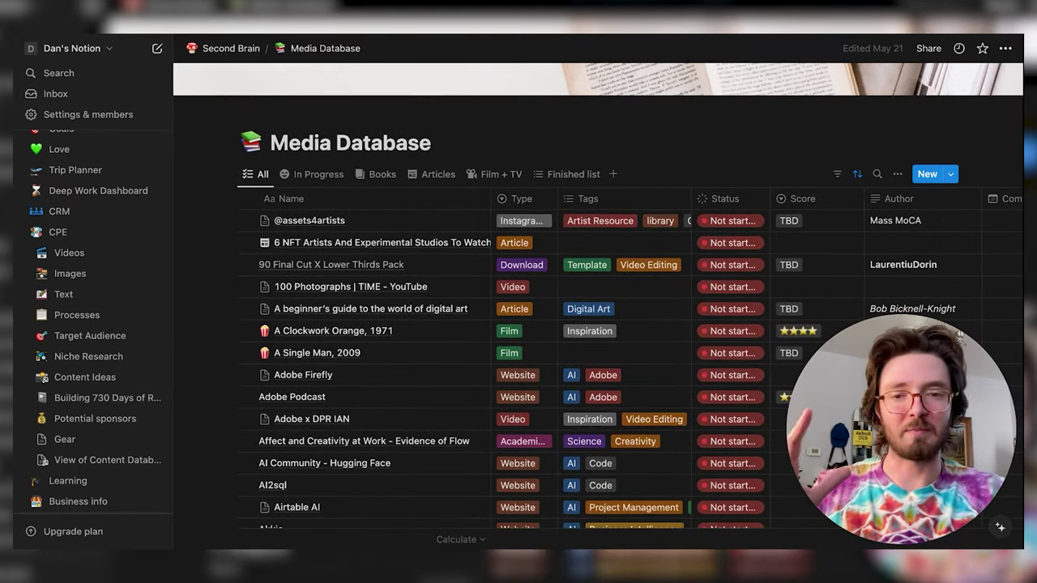
scroll(598, 324, "down", 1)
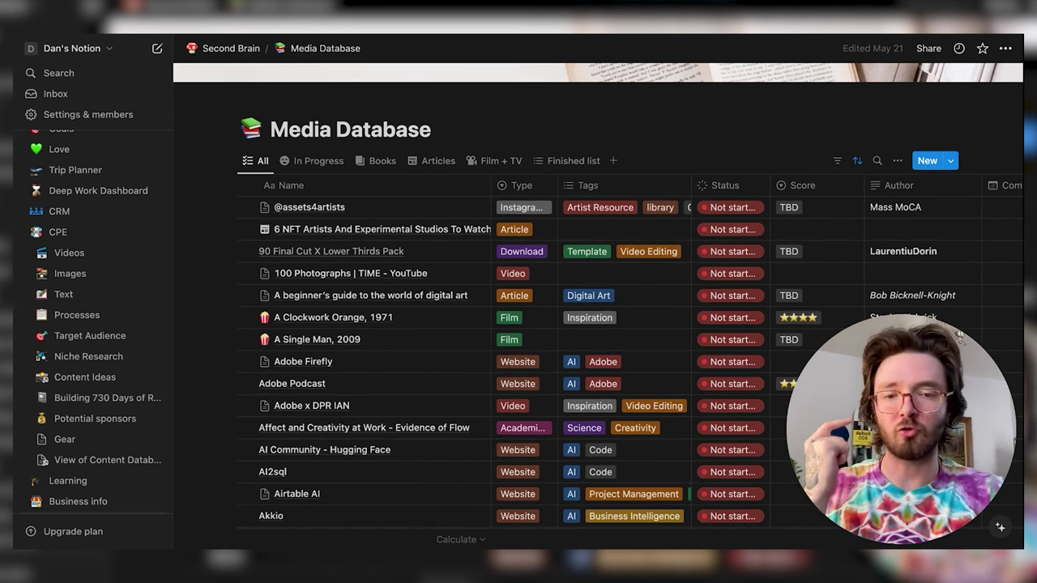
scroll(598, 324, "down", 5)
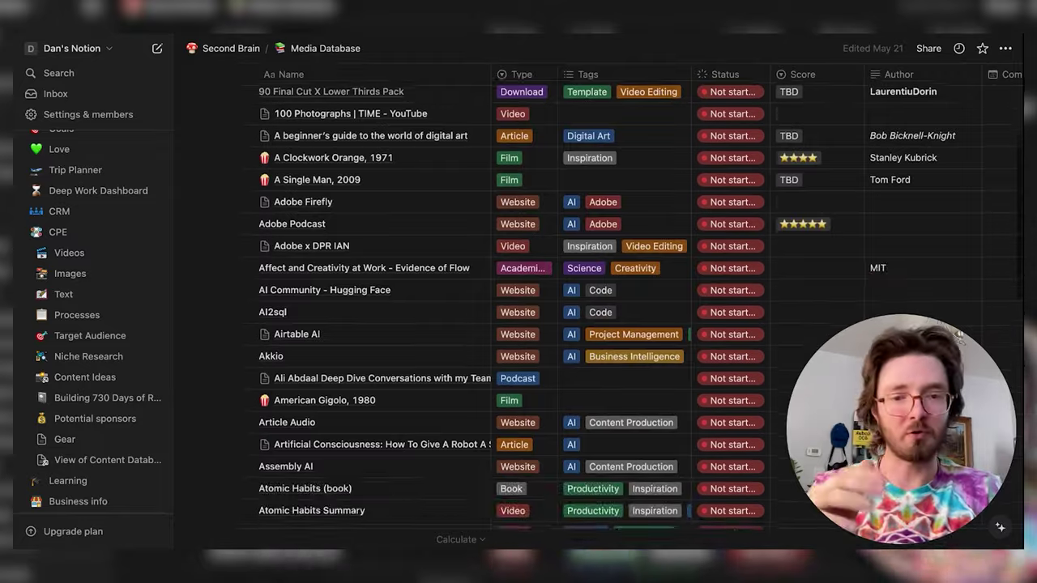
scroll(598, 324, "down", 1)
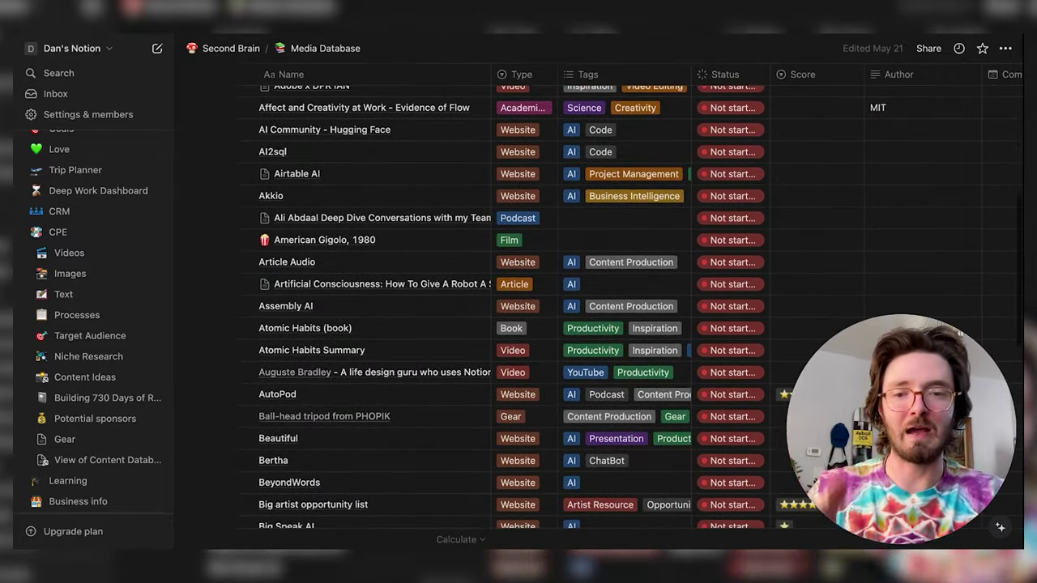
scroll(598, 324, "down", 1)
scroll(598, 324, "down", 3)
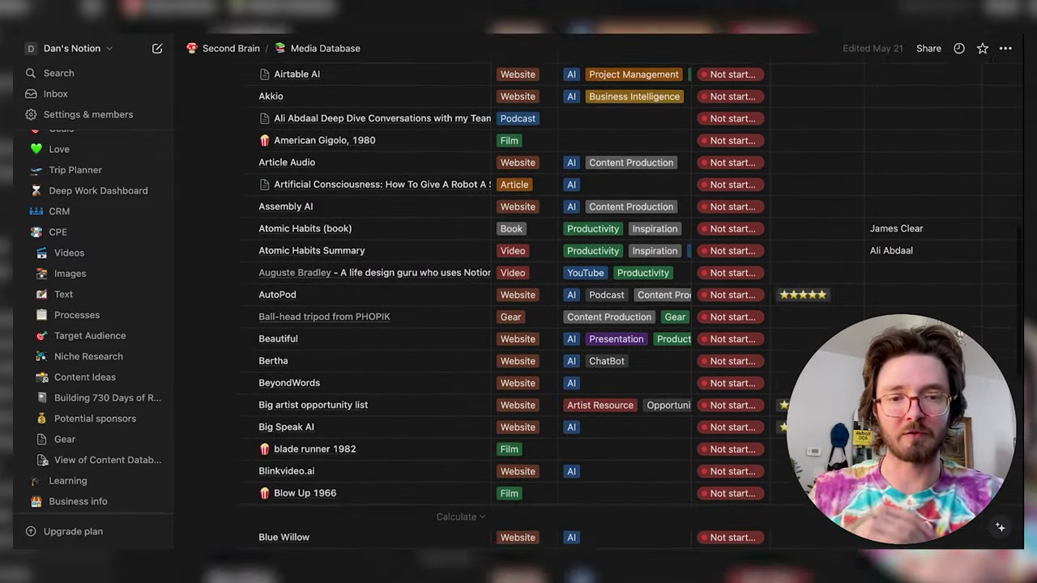
scroll(598, 324, "down", 1)
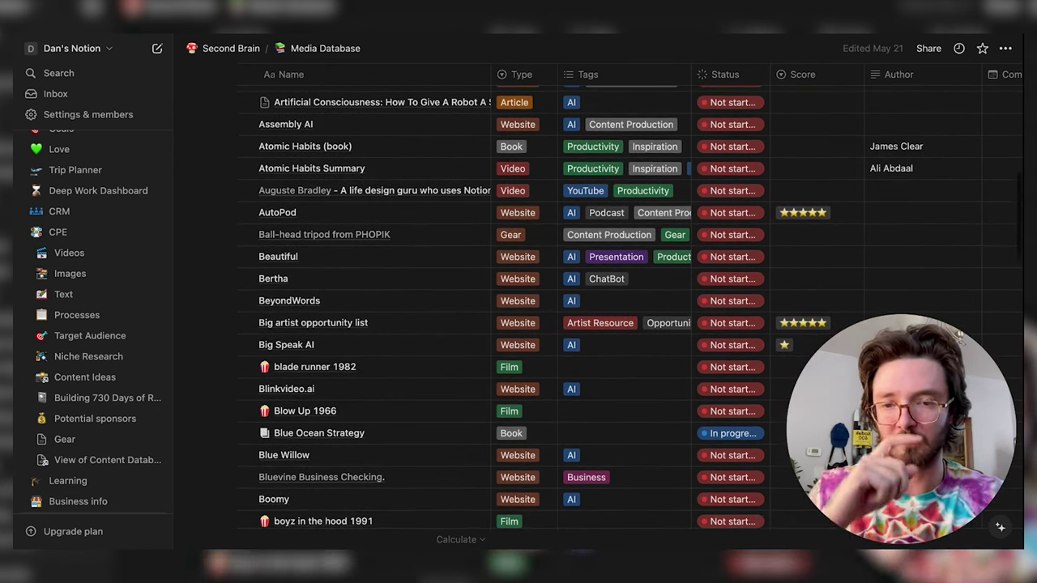
Examine further Media Database entries, including their Completed and Link columns, down to the items starting with C and D.
scroll(598, 324, "down", 1)
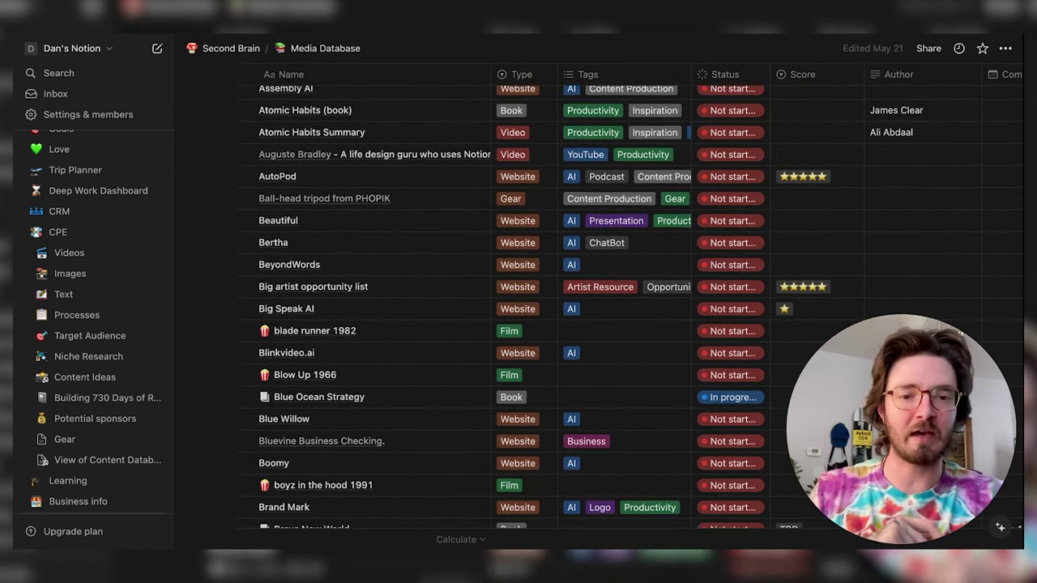
scroll(598, 325, "right", 4)
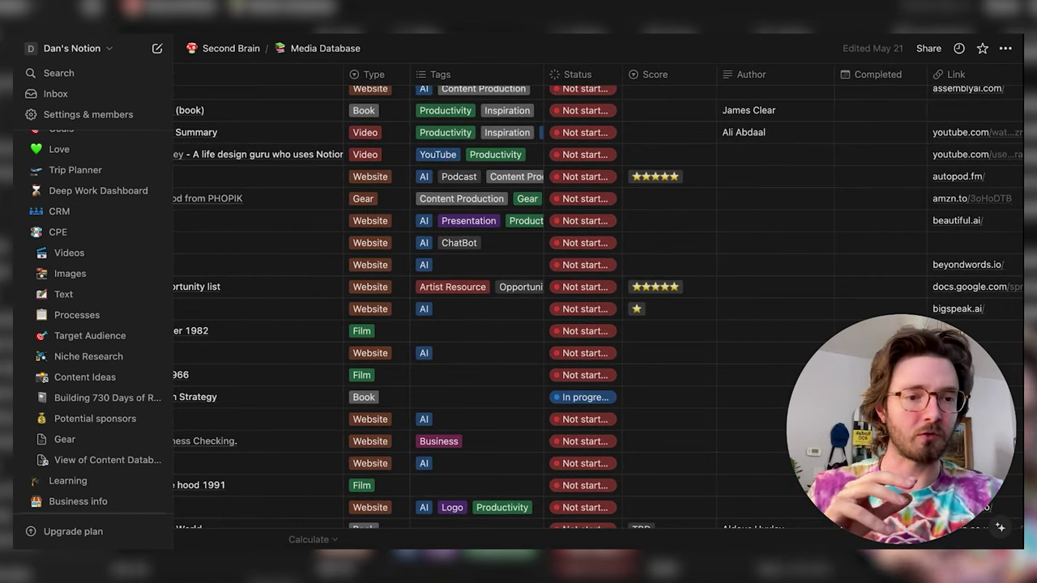
scroll(598, 324, "left", 4)
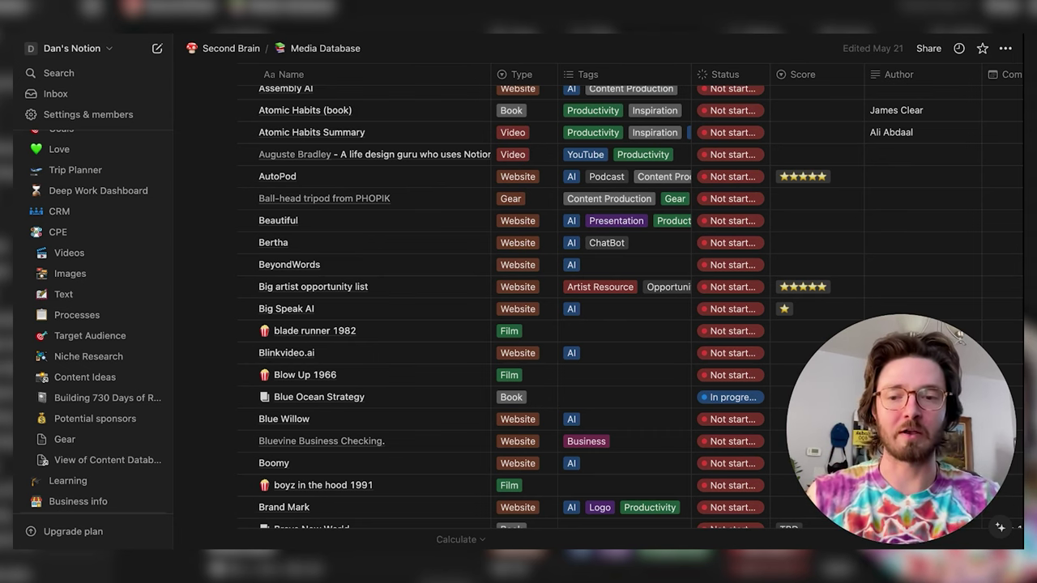
scroll(616, 308, "down", 2)
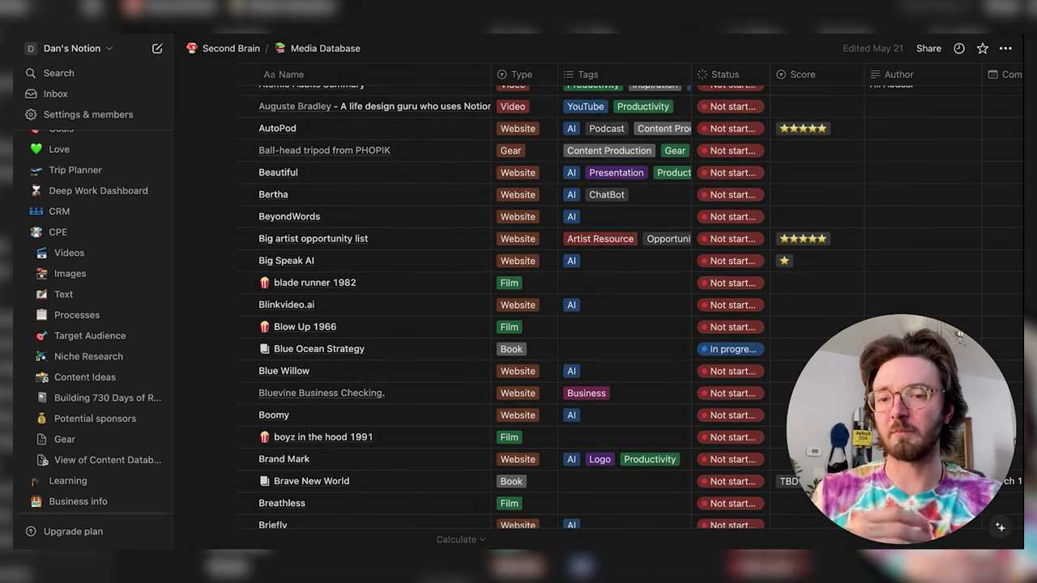
scroll(616, 308, "down", 15)
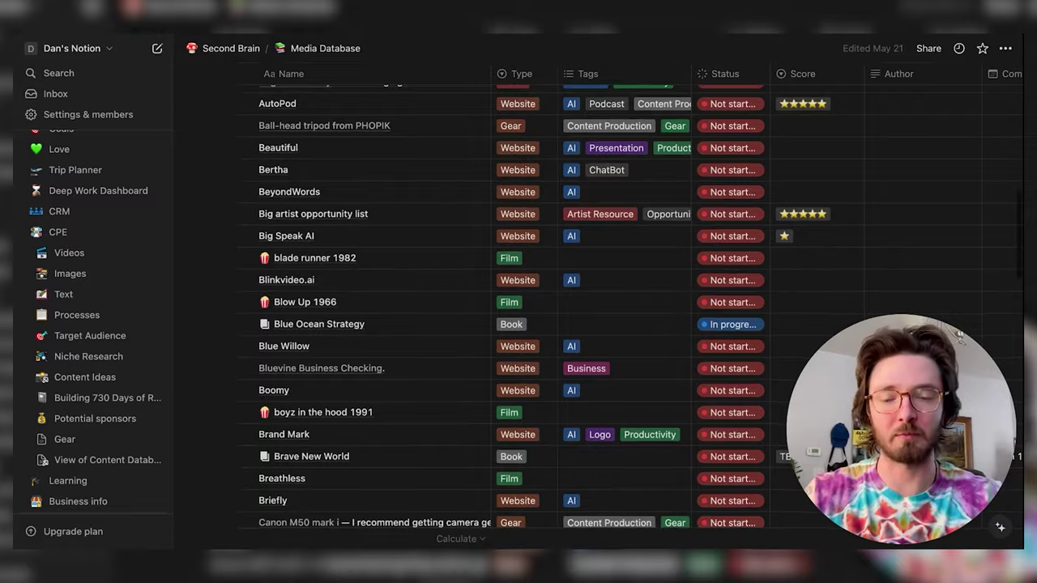
scroll(616, 308, "down", 2)
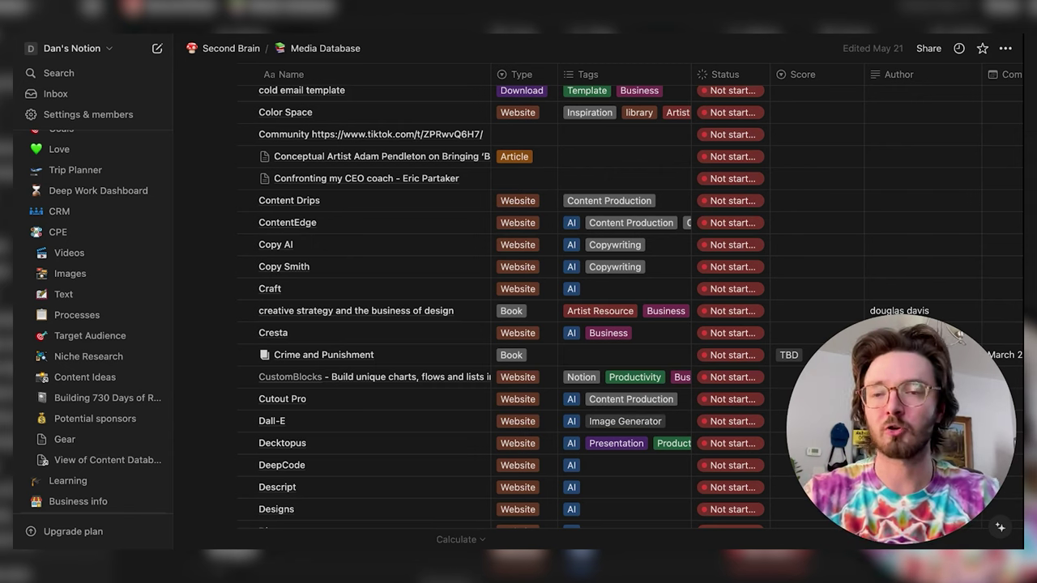
Open the Templates page, preview its Notion Resources entry, and return to Second Brain.
scroll(67, 346, "down", 5)
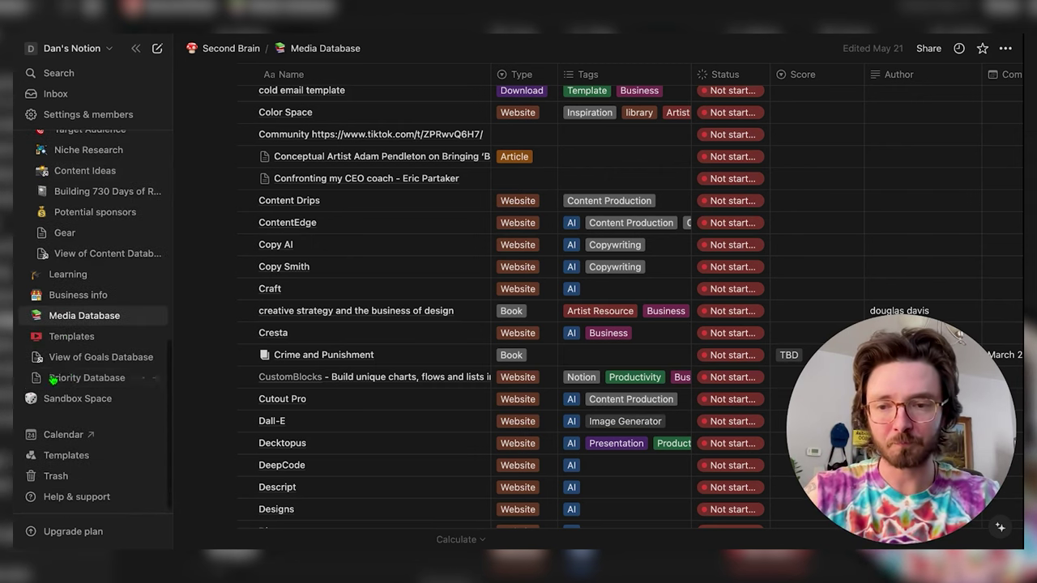
left_click(68, 346)
scroll(372, 338, "down", 2)
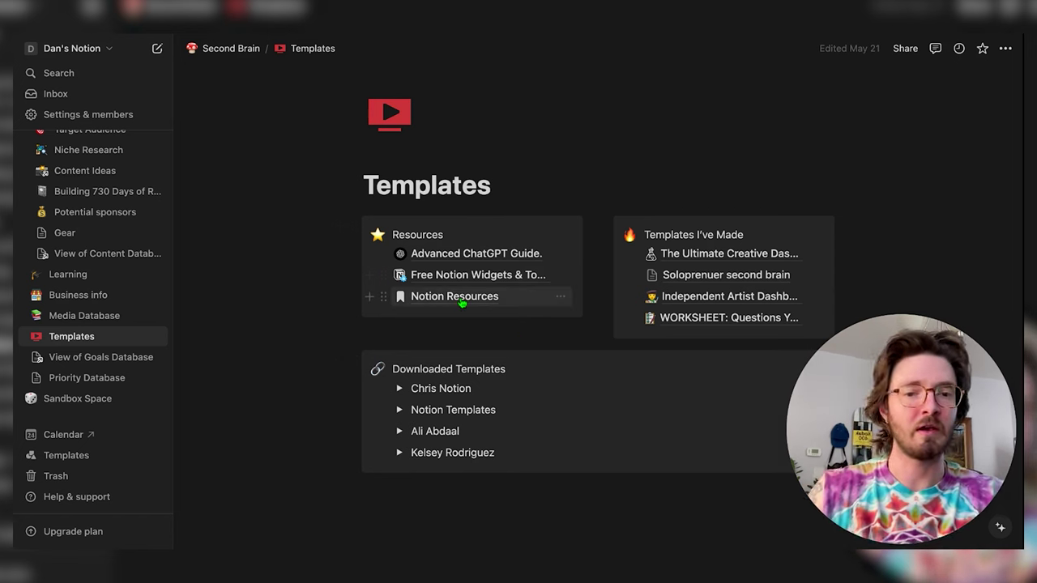
mouse_move(461, 300)
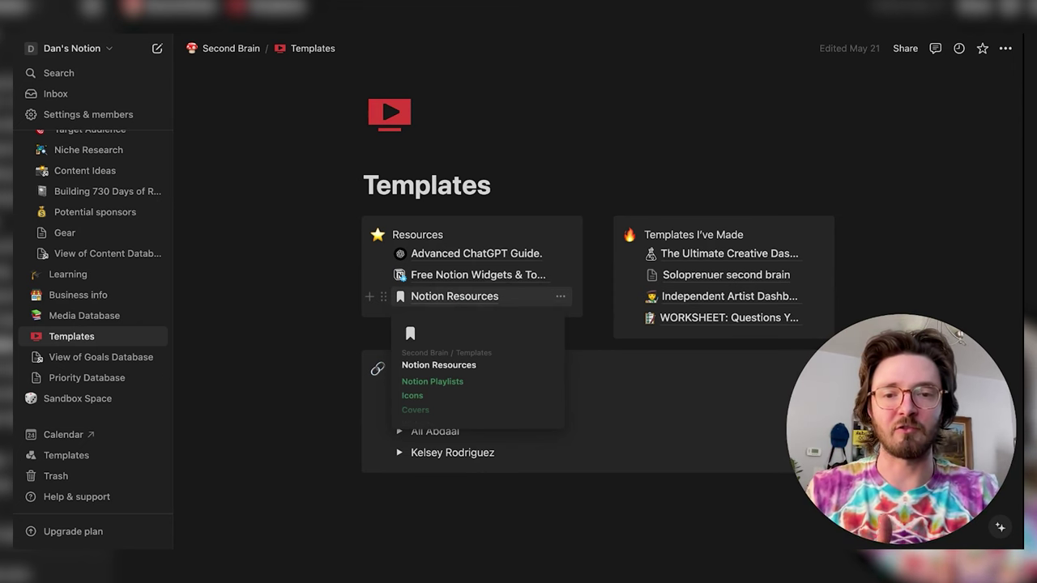
left_click(222, 50)
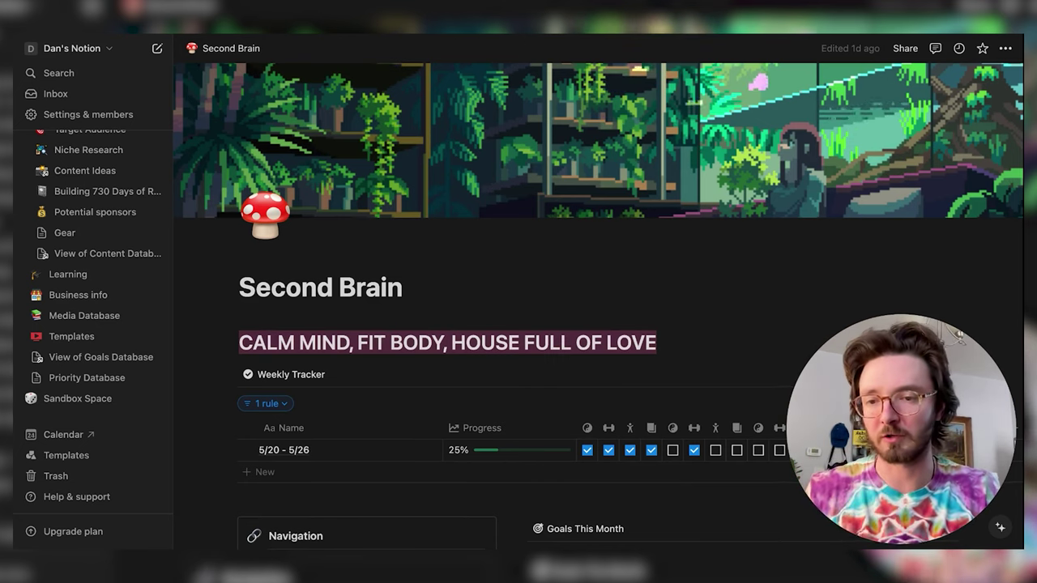
Review the Second Brain dashboard's Weekly Tracker, Navigation, Goals This Month and Priorities sections.
scroll(400, 317, "down", 1)
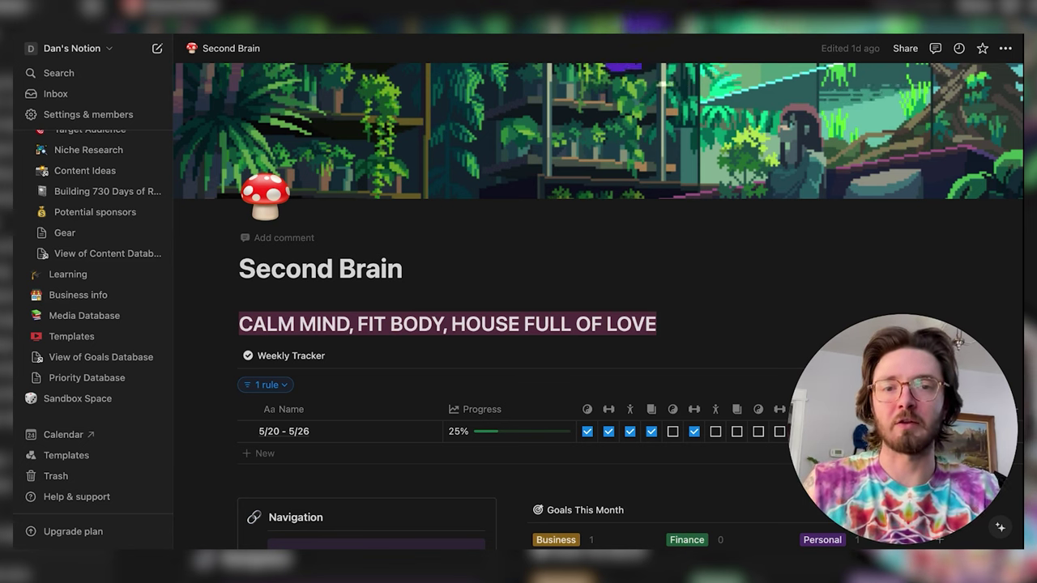
scroll(600, 324, "down", 2)
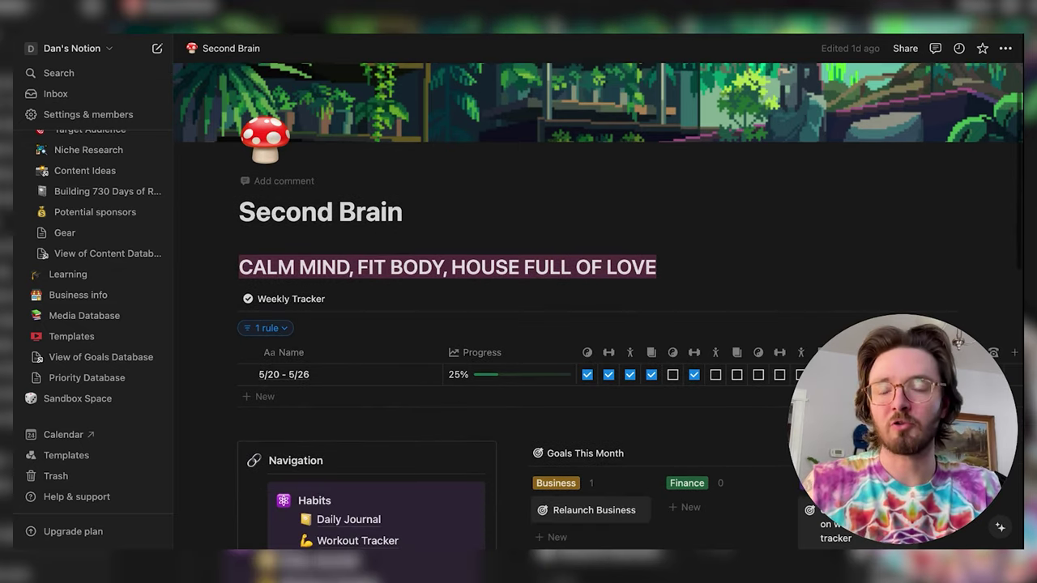
scroll(599, 324, "down", 1)
scroll(599, 324, "down", 2)
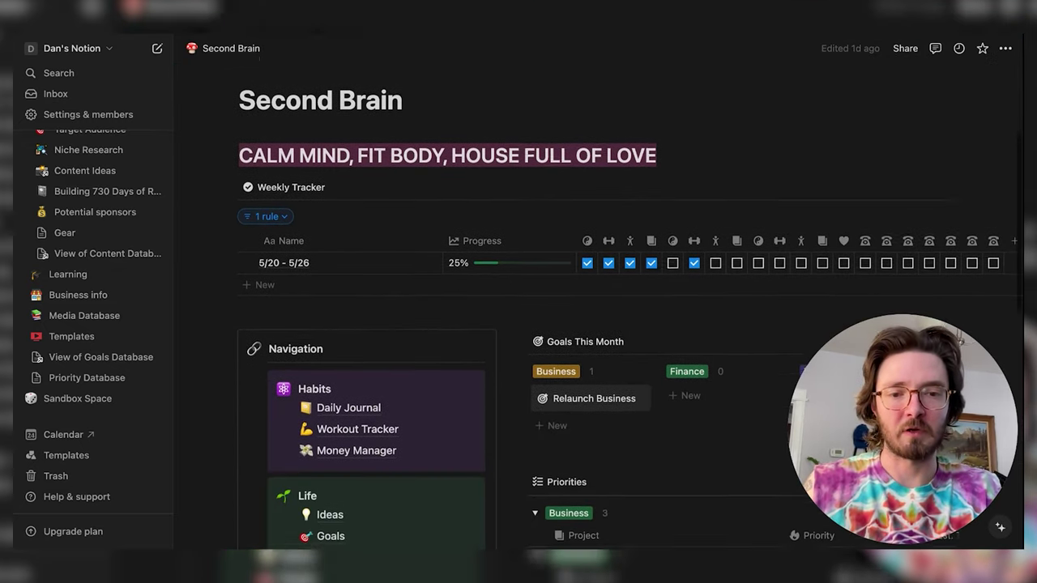
scroll(587, 241, "down", 1)
scroll(603, 244, "down", 1)
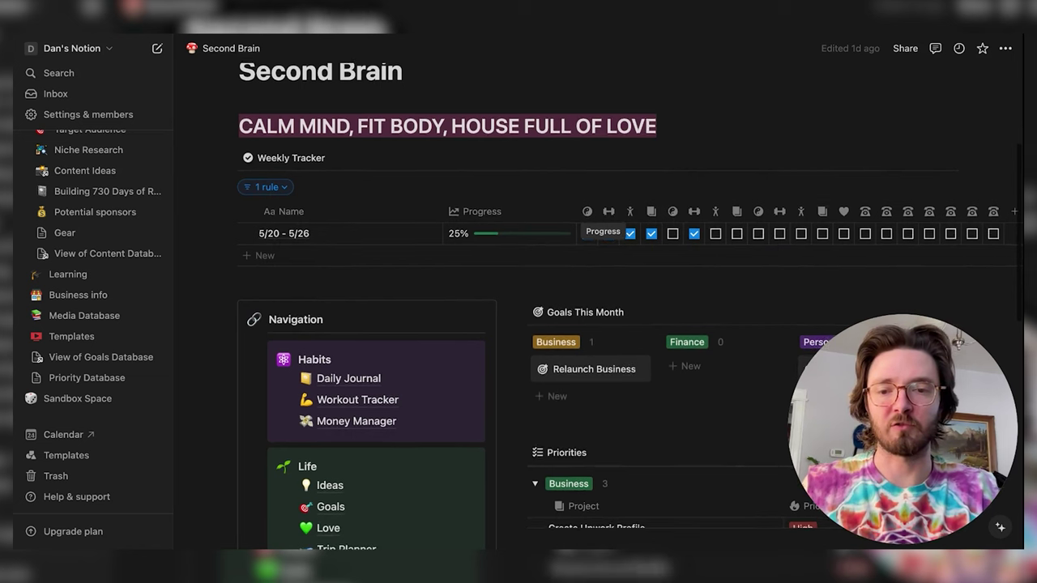